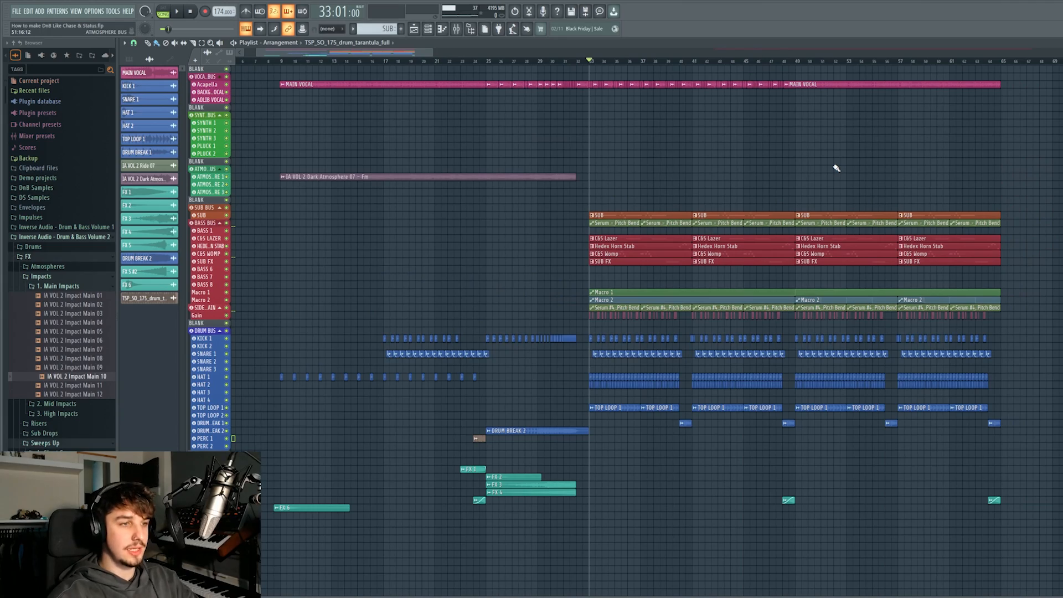
Solo the KICK 1 track and play its pattern from the start of the drop at bar 33.
scroll(613, 370, up, 5)
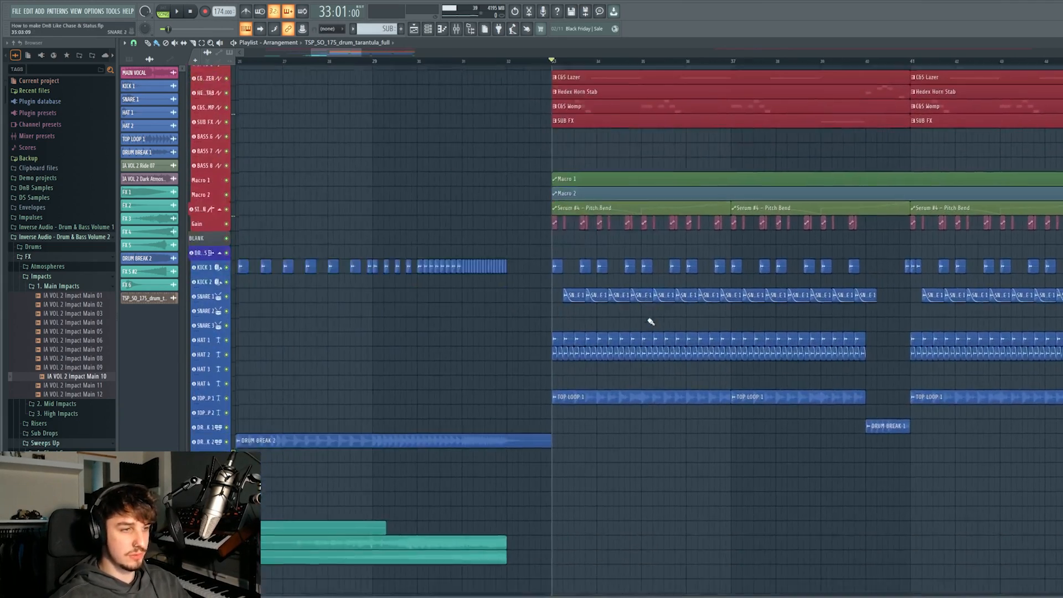
scroll(651, 321, up, 3)
scroll(624, 364, down, 4)
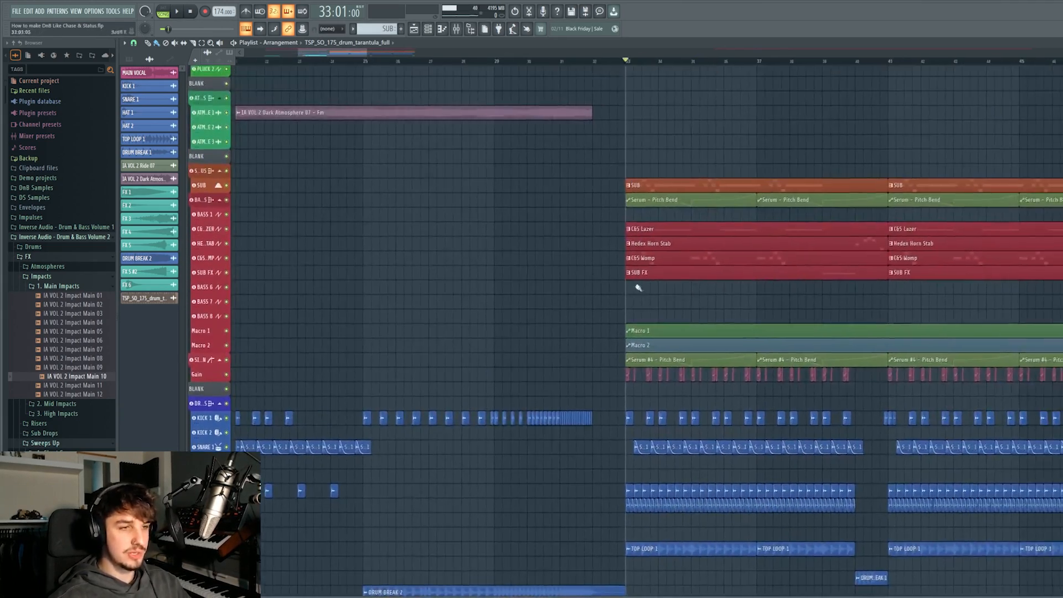
scroll(675, 377, down, 2)
scroll(675, 378, up, 6)
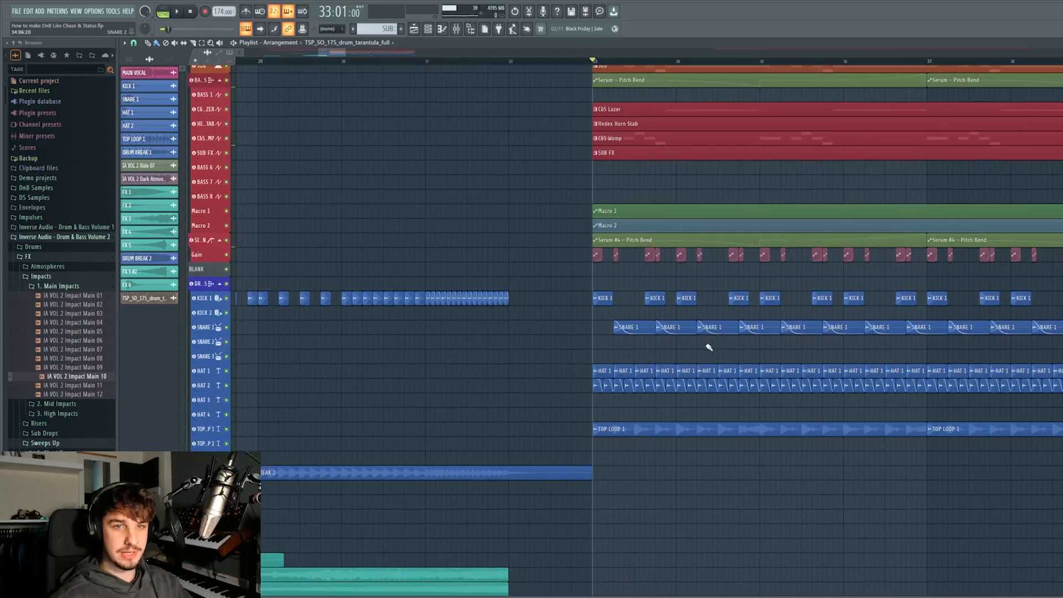
scroll(636, 354, up, 2)
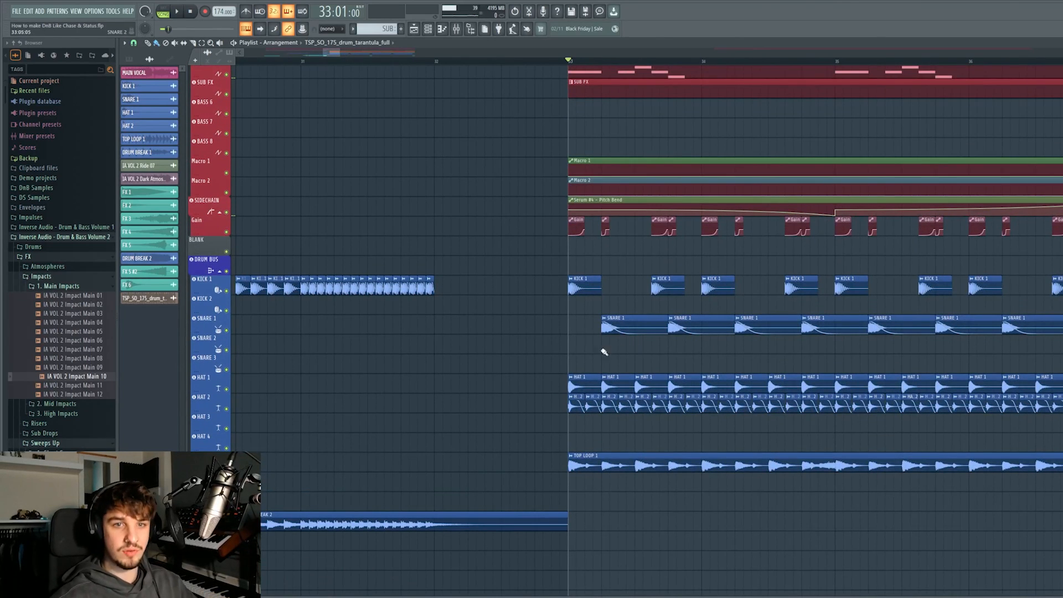
scroll(569, 330, up, 5)
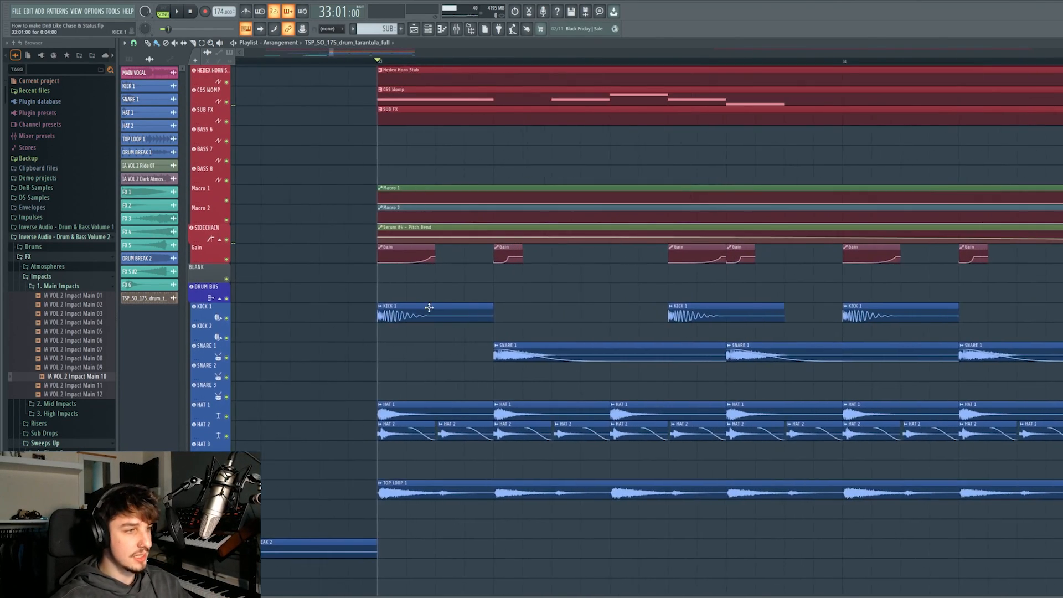
right_click(227, 318)
key(space)
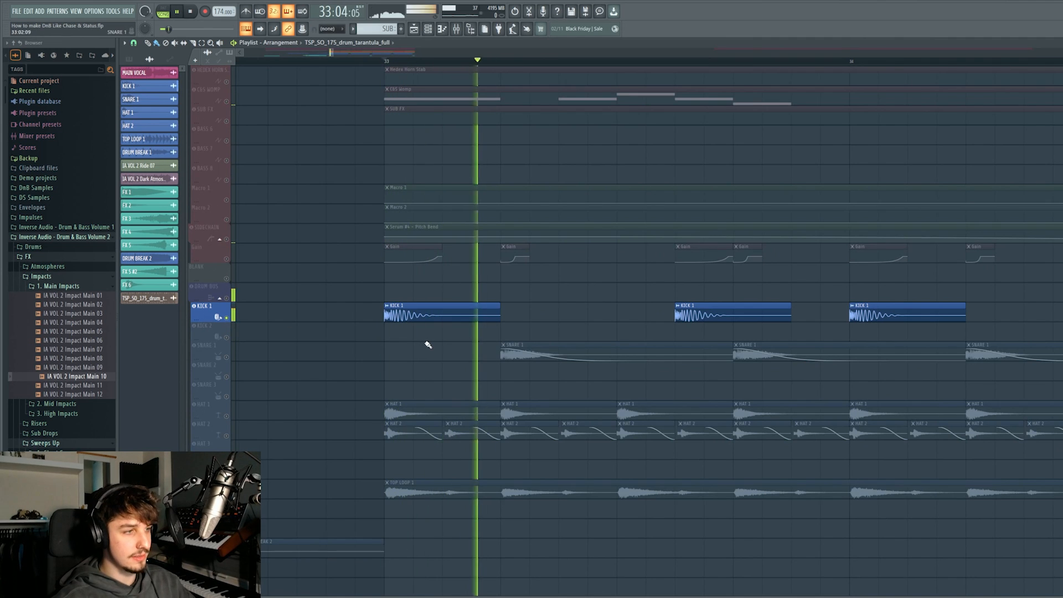
key(space)
Solo the SNARE 1 track and play it from its first hit at 33:05.
drag(667, 357, 587, 351)
drag(574, 284, 554, 300)
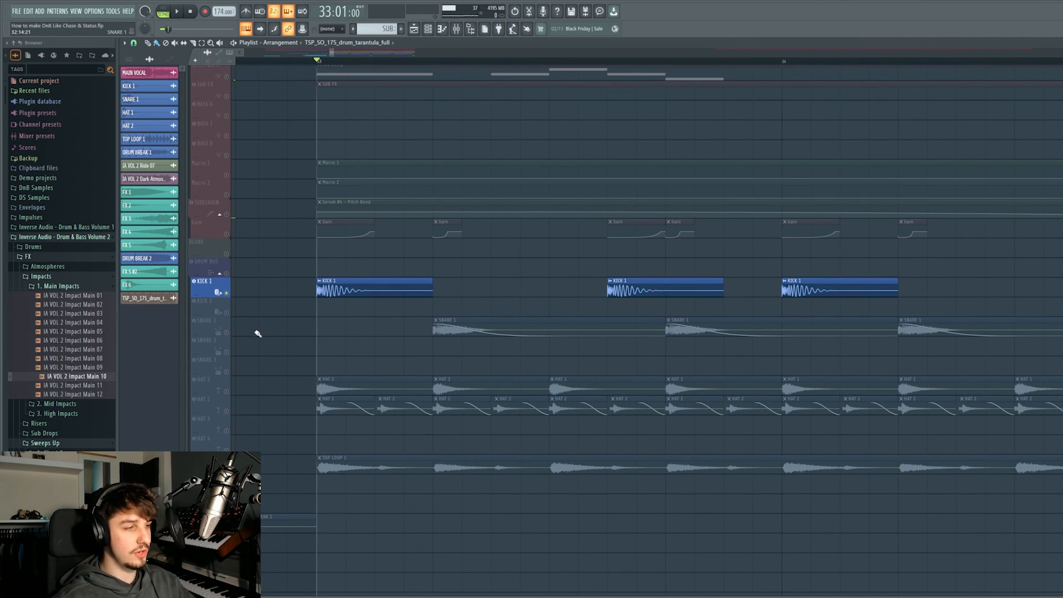
right_click(227, 333)
click(433, 61)
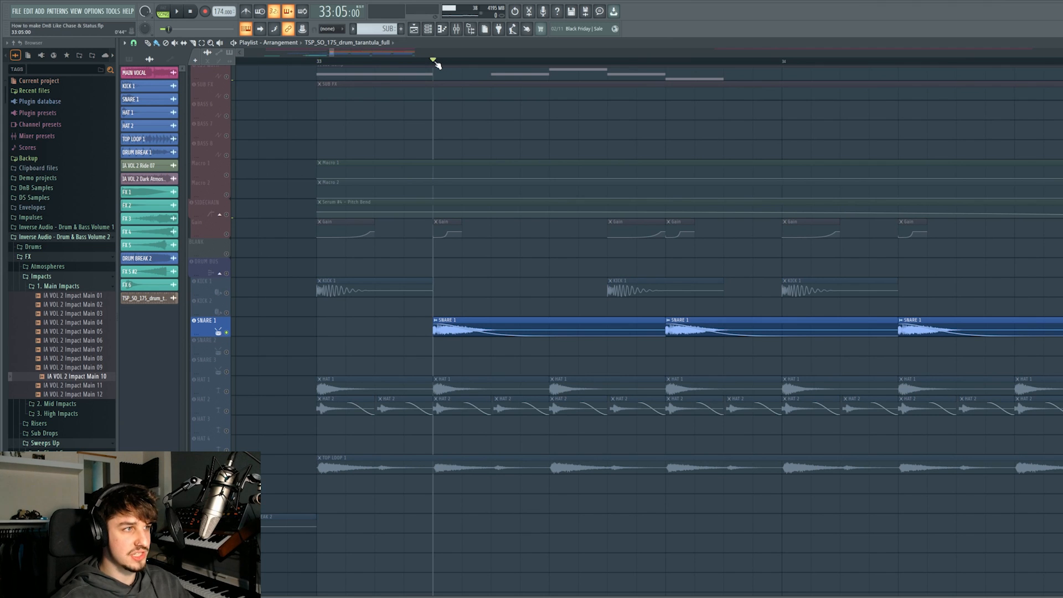
key(space)
key(space)
Solo the HAT 1 track and play its pattern from bar 33.
drag(555, 329, 504, 315)
right_click(226, 358)
click(282, 63)
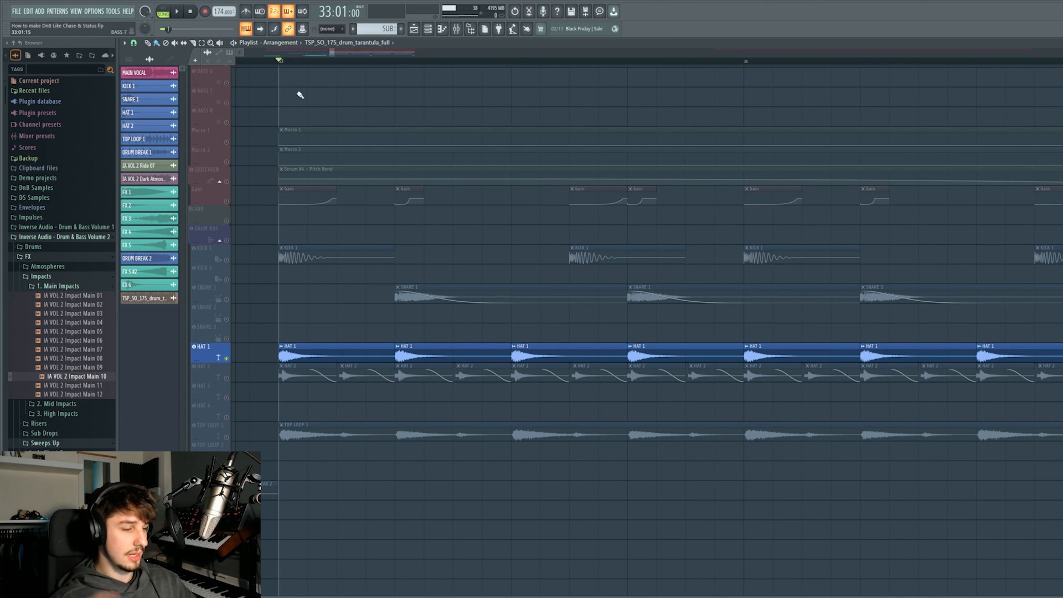
key(space)
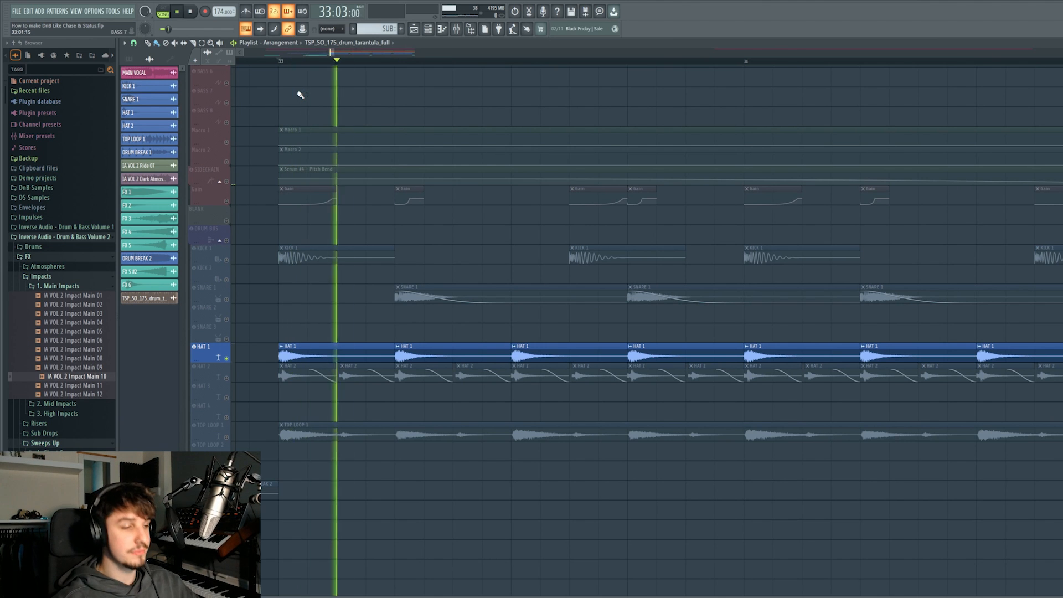
scroll(525, 260, down, 3)
key(space)
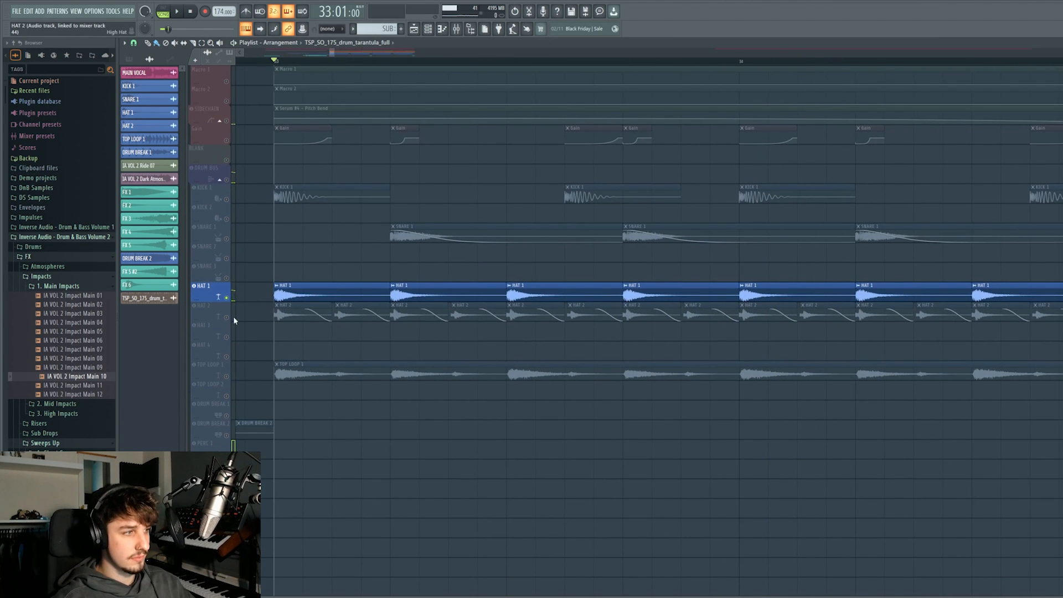
Solo the HAT 2 track and play its pattern from bar 33.
right_click(227, 317)
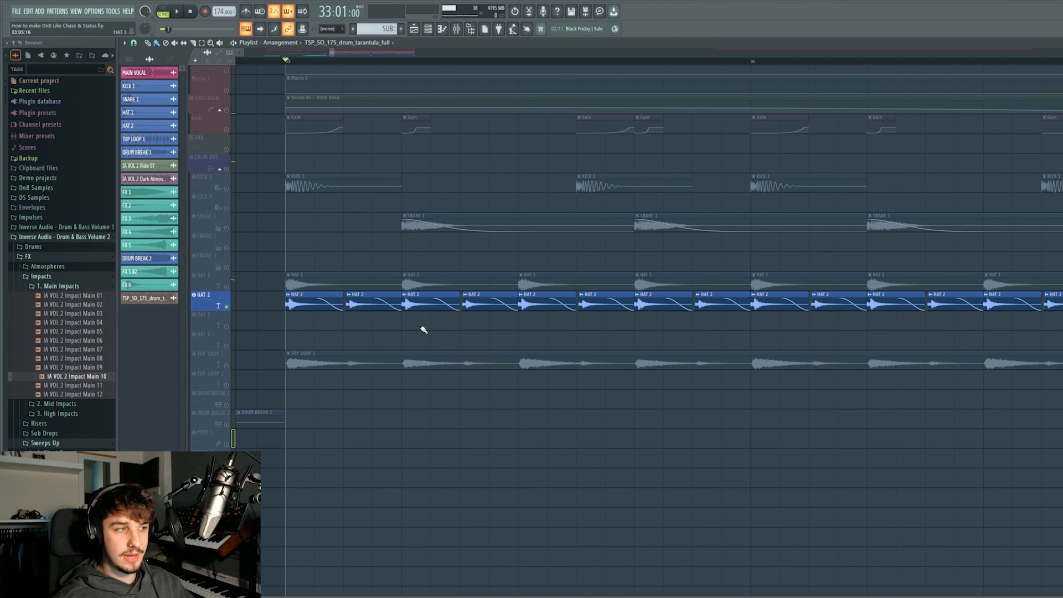
scroll(424, 330, down, 3)
scroll(428, 327, up, 1)
key(space)
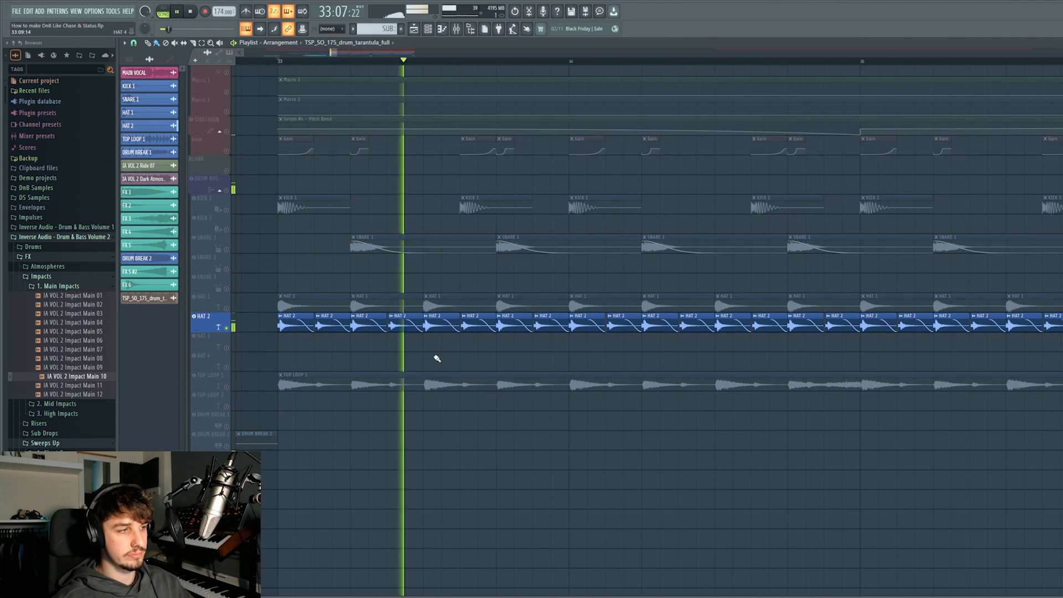
key(space)
Select the second HAT 2 clip after bar 33 and undo the clip fade edit.
scroll(567, 368, up, 4)
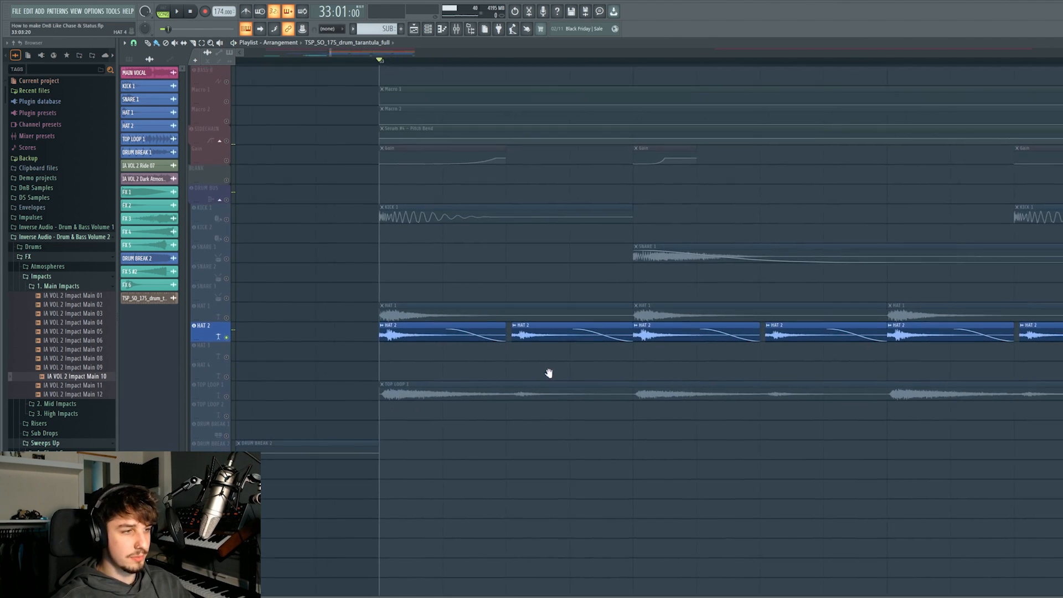
click(551, 339)
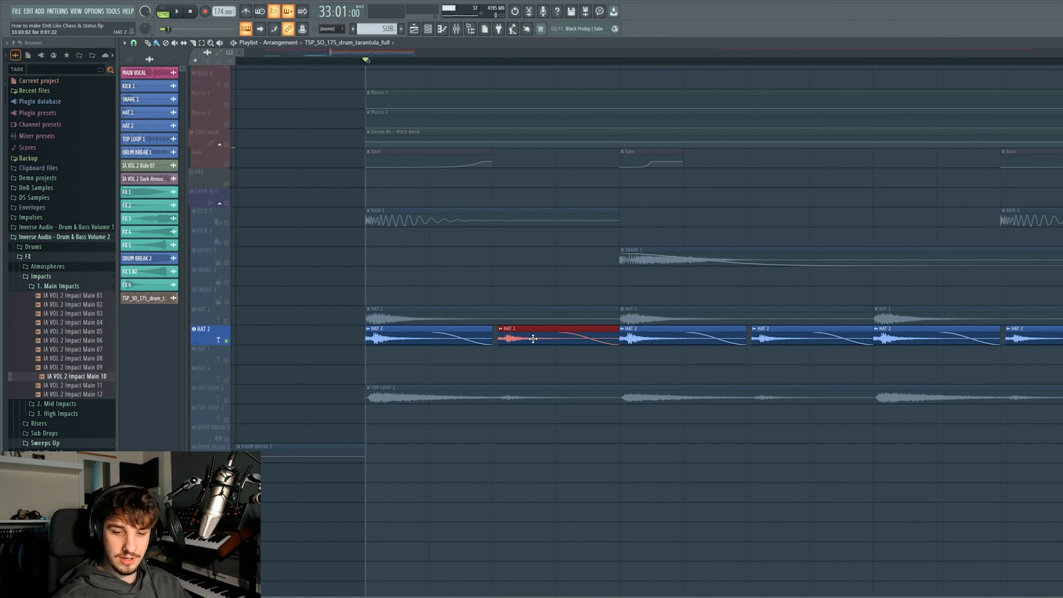
middle_click(551, 352)
ctrl+click(553, 356)
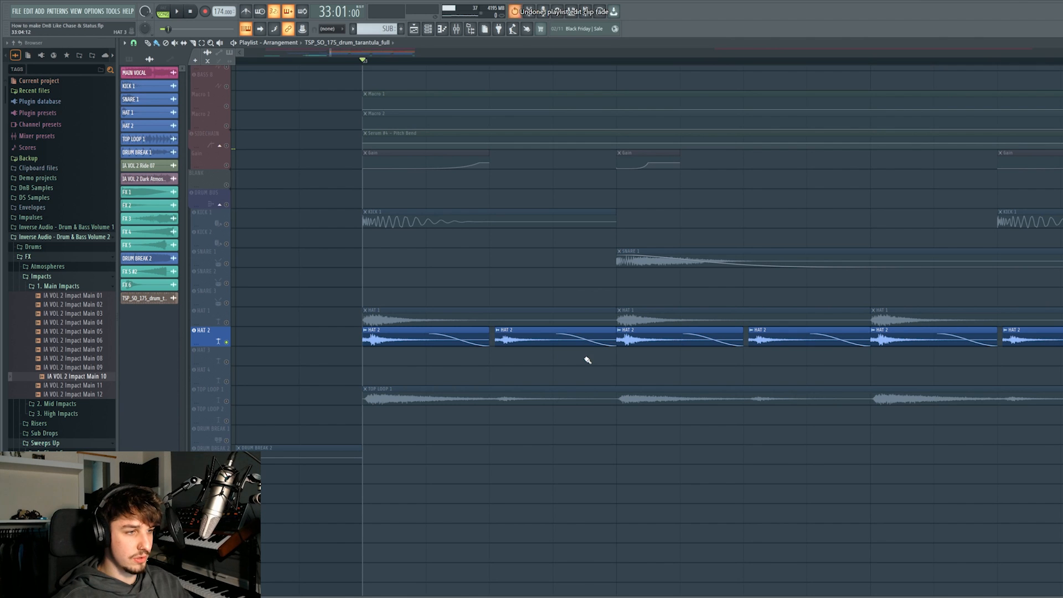
Play the soloed HAT 2 pattern again from bar 33.
scroll(570, 352, down, 3)
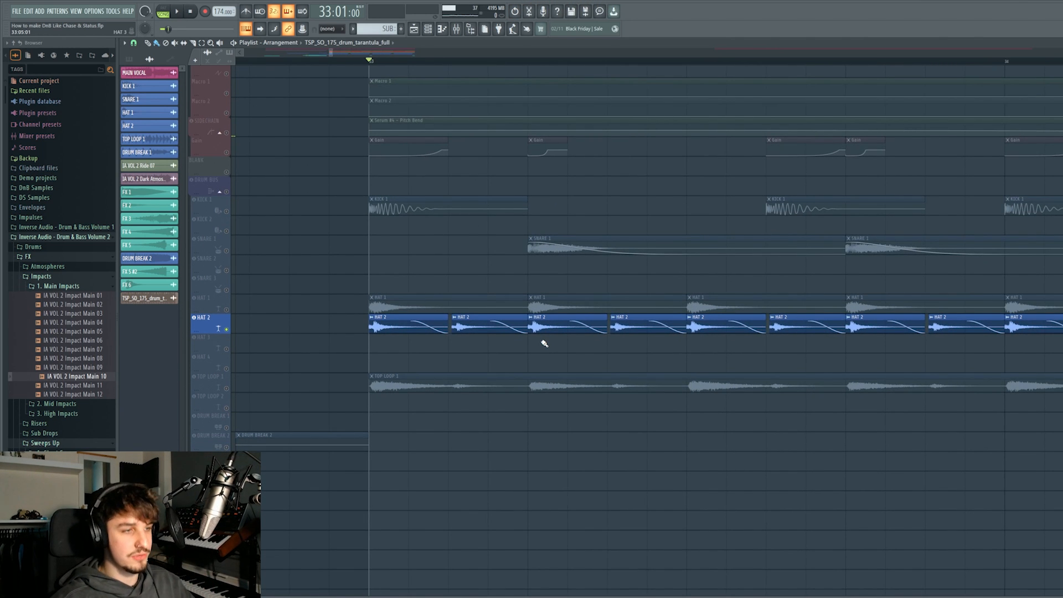
scroll(532, 339, down, 4)
key(space)
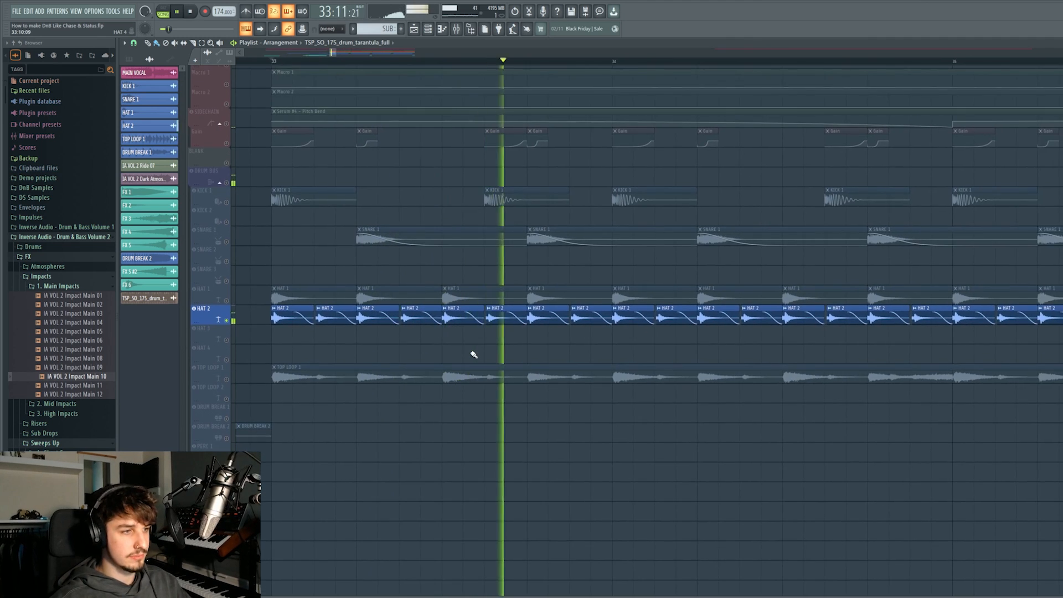
key(space)
Solo the TOP LOOP 1 track and play it from bar 33.
click(228, 371)
scroll(483, 386, down, 3)
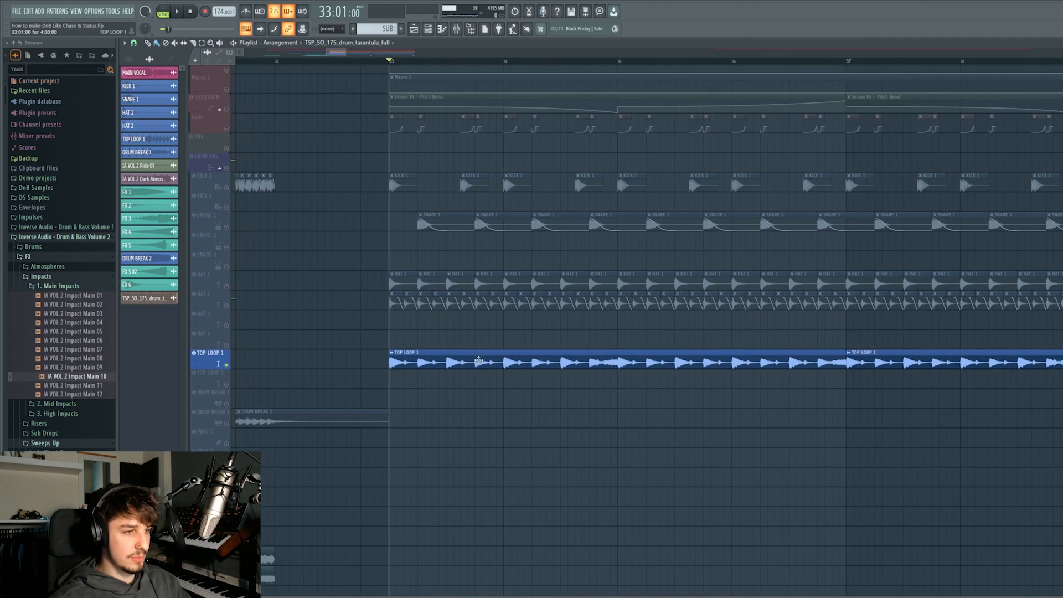
key(space)
scroll(641, 397, right, 1)
scroll(560, 396, up, 1)
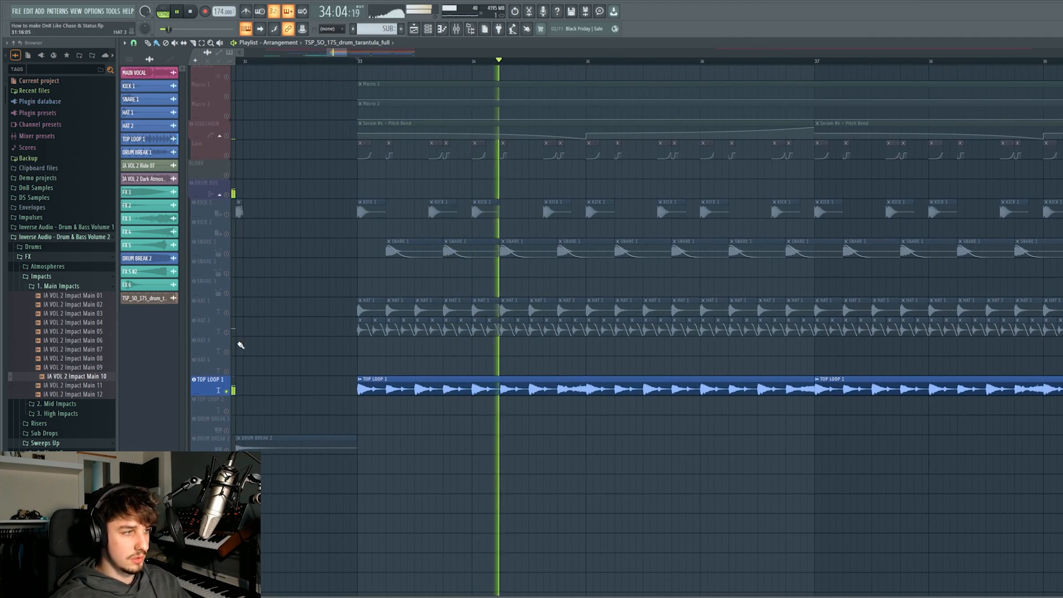
key(space)
Unmute the kick, SNARE 1, HAT 1 and HAT 2 tracks alongside TOP LOOP 1 and play the drums together from bar 33.
drag(227, 332, 227, 215)
scroll(516, 327, down, 2)
scroll(510, 310, down, 1)
scroll(516, 349, up, 2)
key(space)
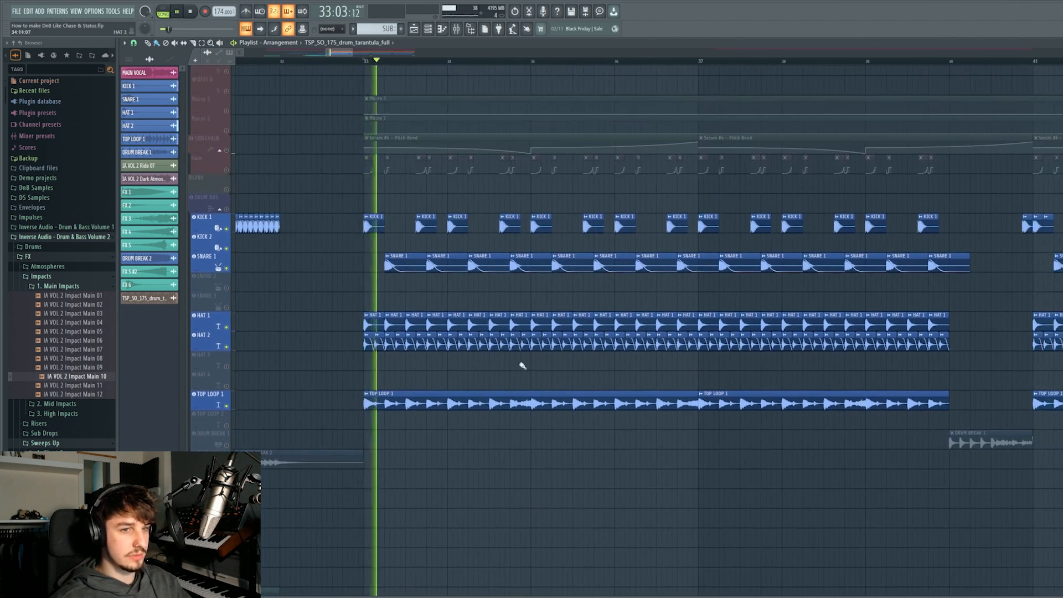
drag(523, 366, 512, 377)
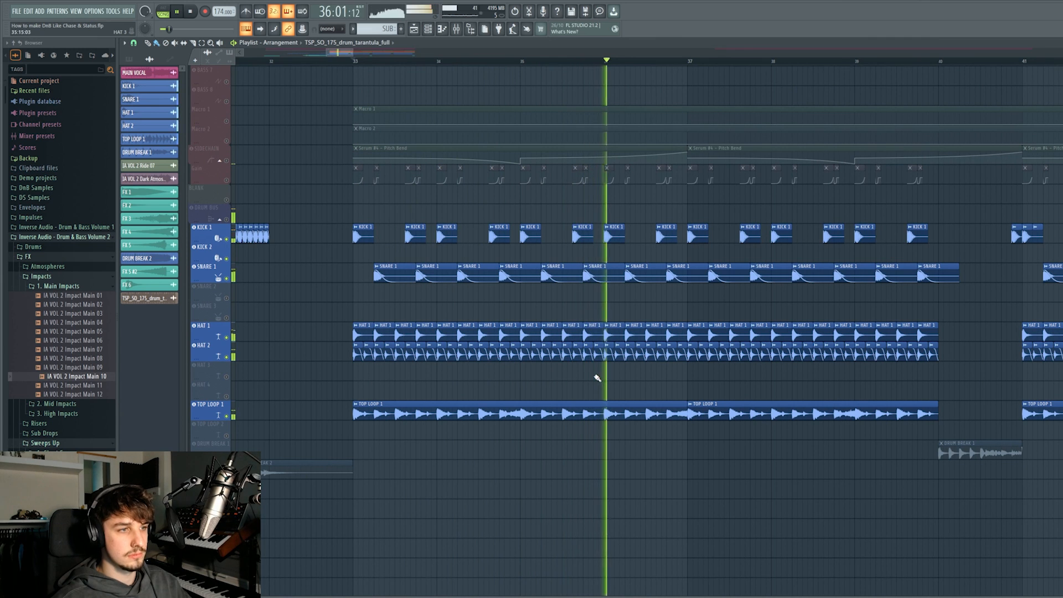
key(space)
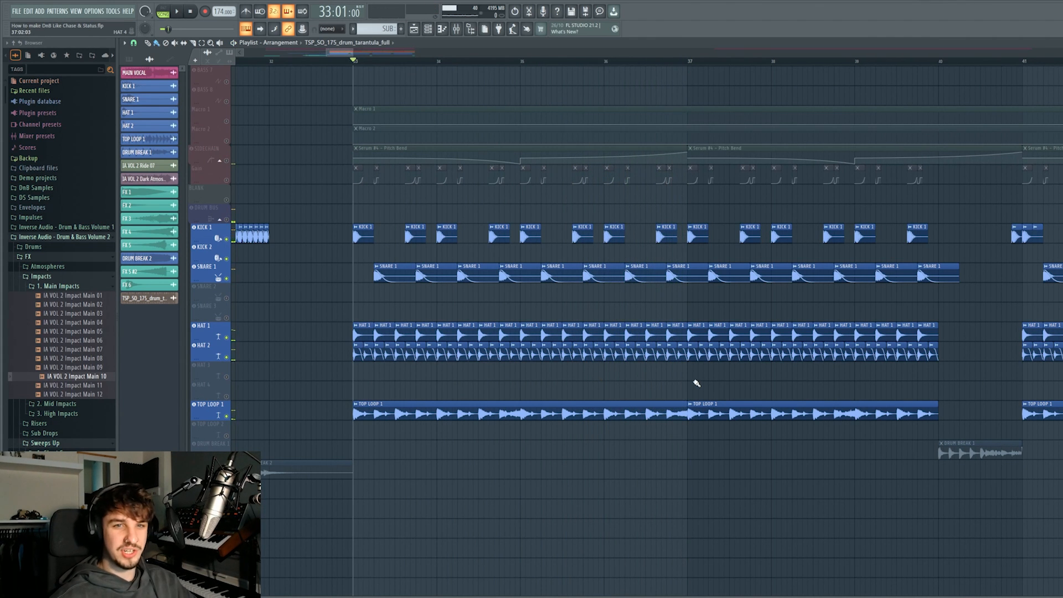
Unmute the DRUM BREAK 1 track and play the drum fill from bar 40.
drag(697, 383, 642, 392)
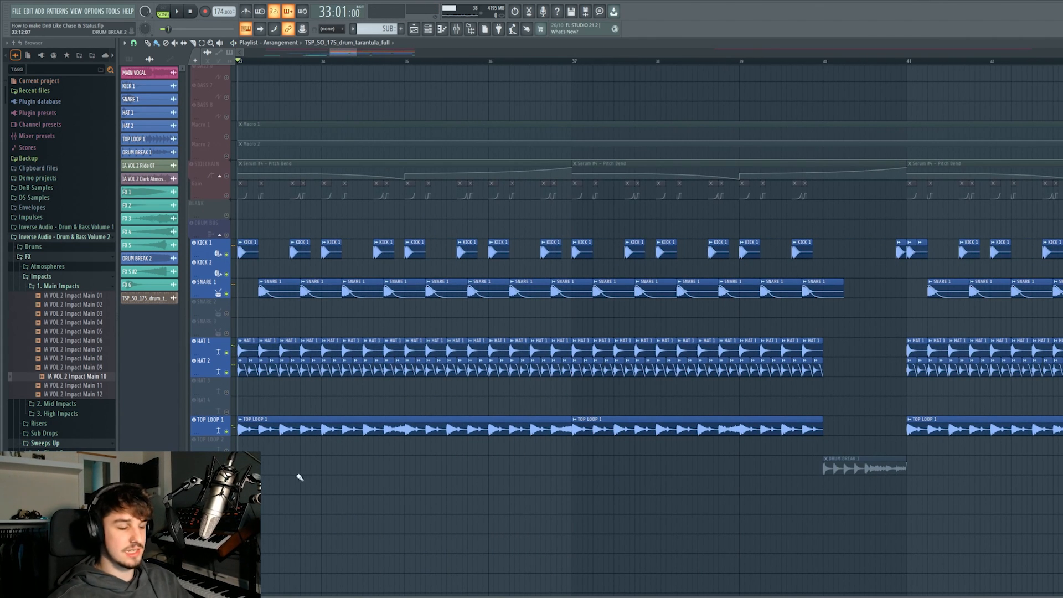
click(864, 468)
scroll(753, 391, down, 2)
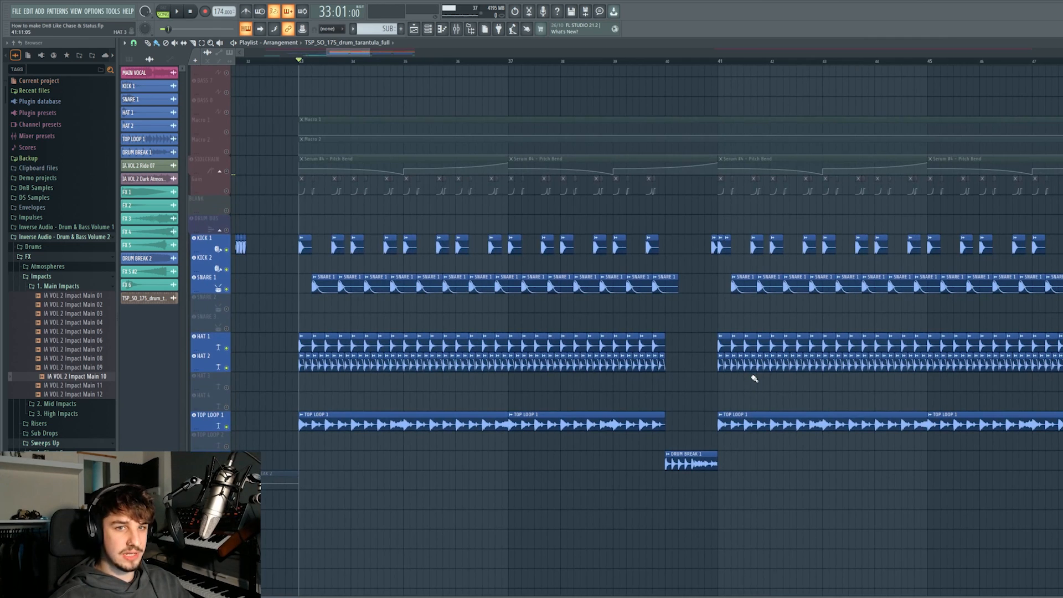
click(674, 62)
scroll(687, 415, up, 4)
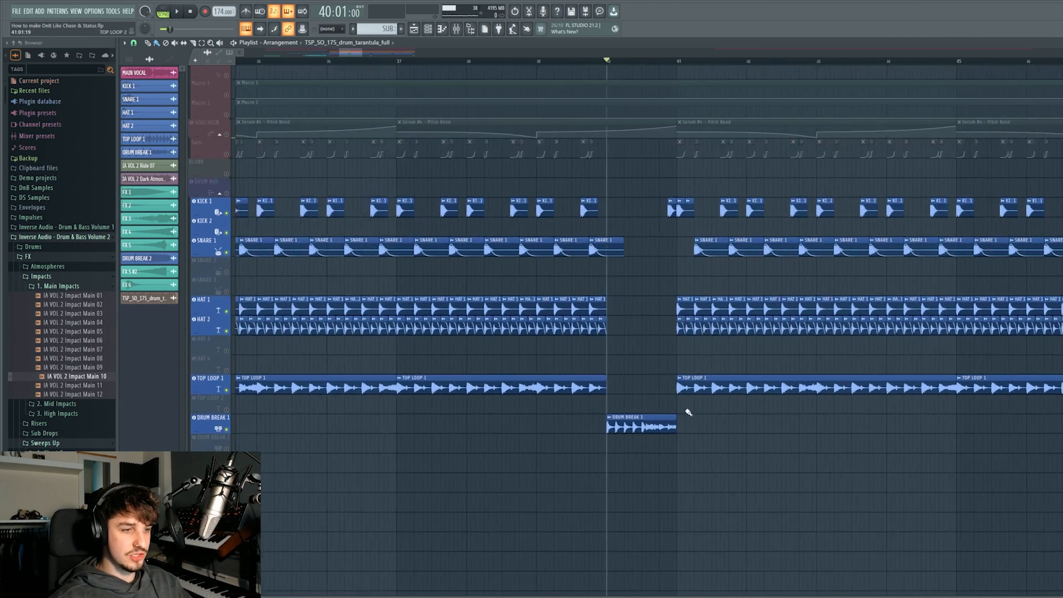
key(space)
drag(639, 406, 610, 383)
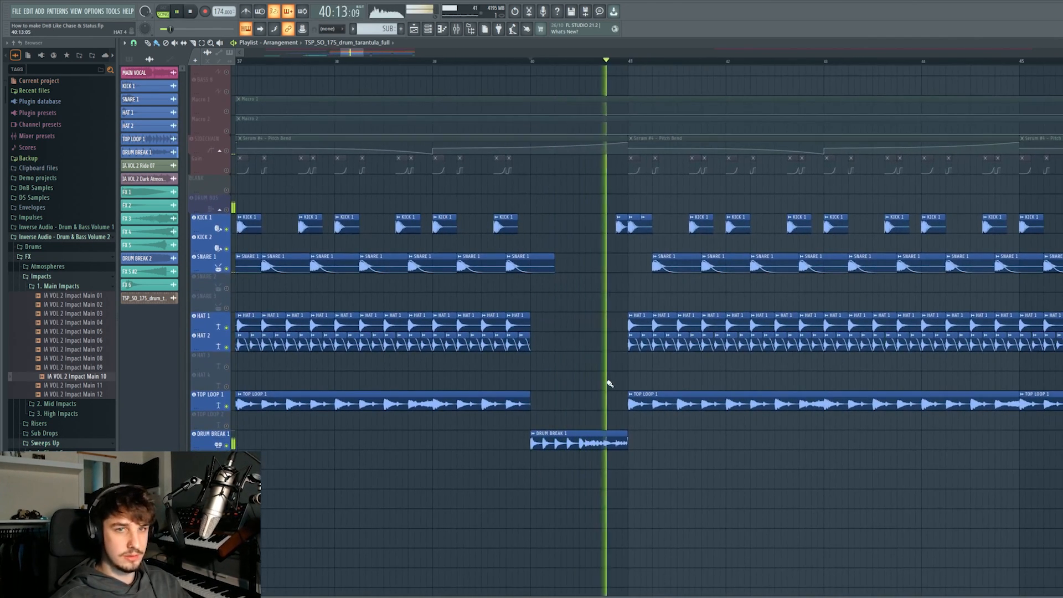
key(space)
Mark the extra KICK 1 clip just before bar 41 with a selection and inspect the surrounding fill.
scroll(636, 252, up, 3)
ctrl+click(603, 222)
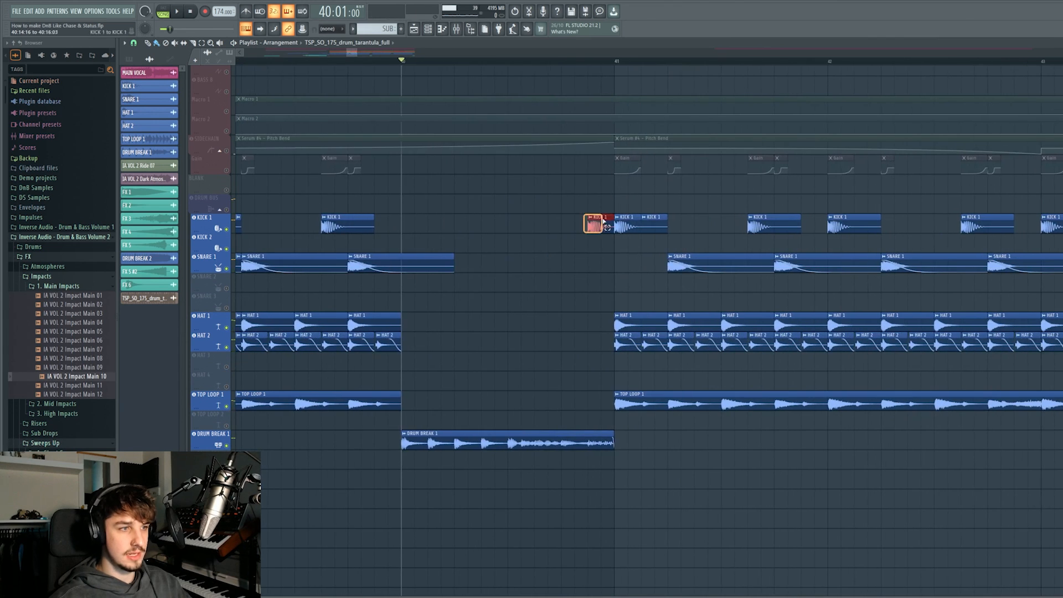
scroll(594, 259, down, 3)
ctrl+click(596, 261)
drag(599, 263, 707, 326)
Examine the SUB, bass and pitch bend automation clips in the drop from bar 33 onward.
scroll(627, 279, down, 3)
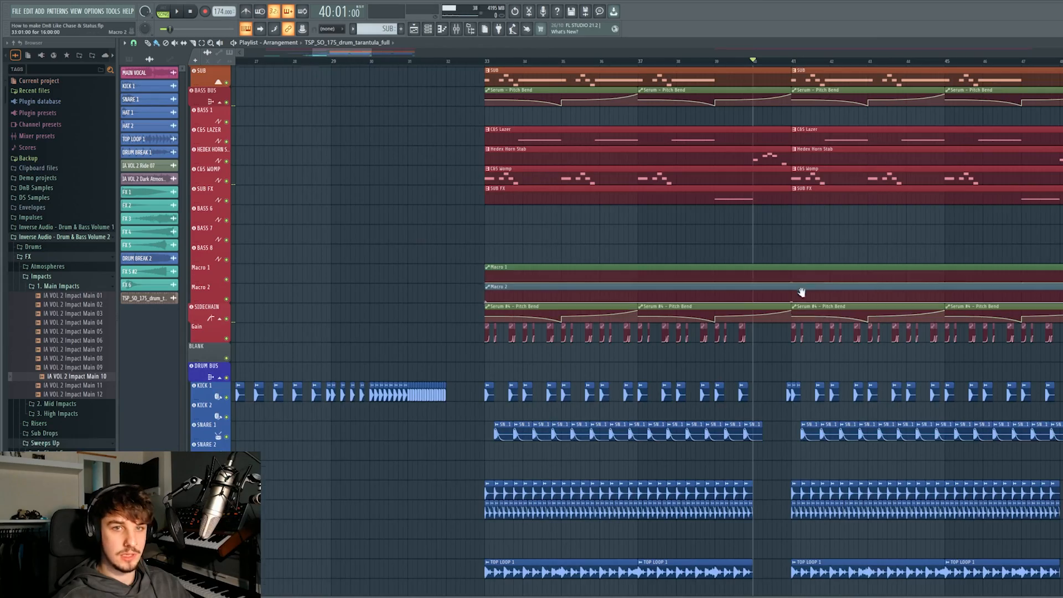
scroll(799, 291, up, 4)
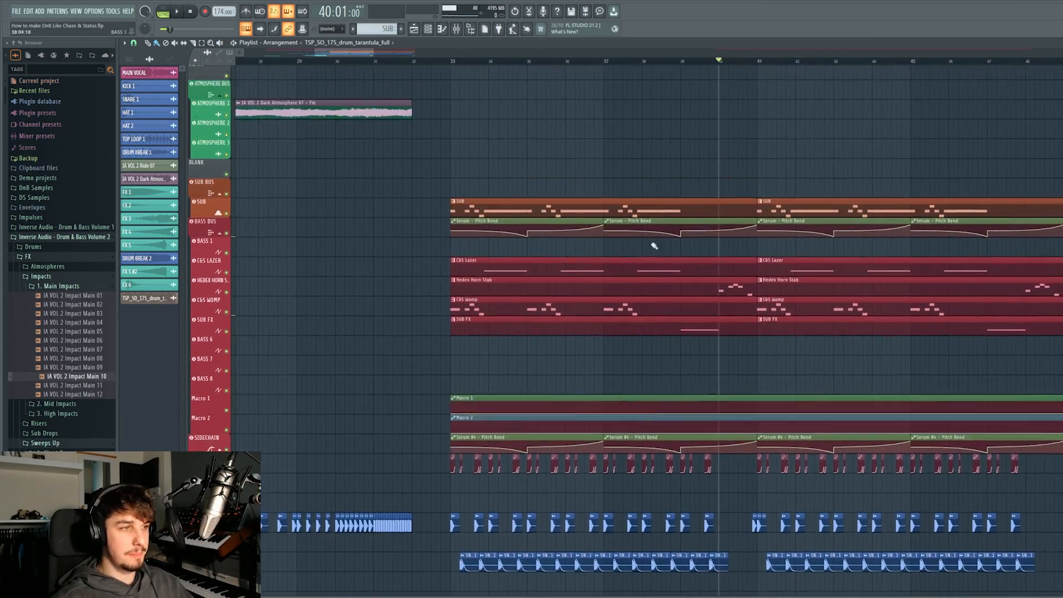
scroll(598, 304, down, 2)
drag(655, 246, 534, 305)
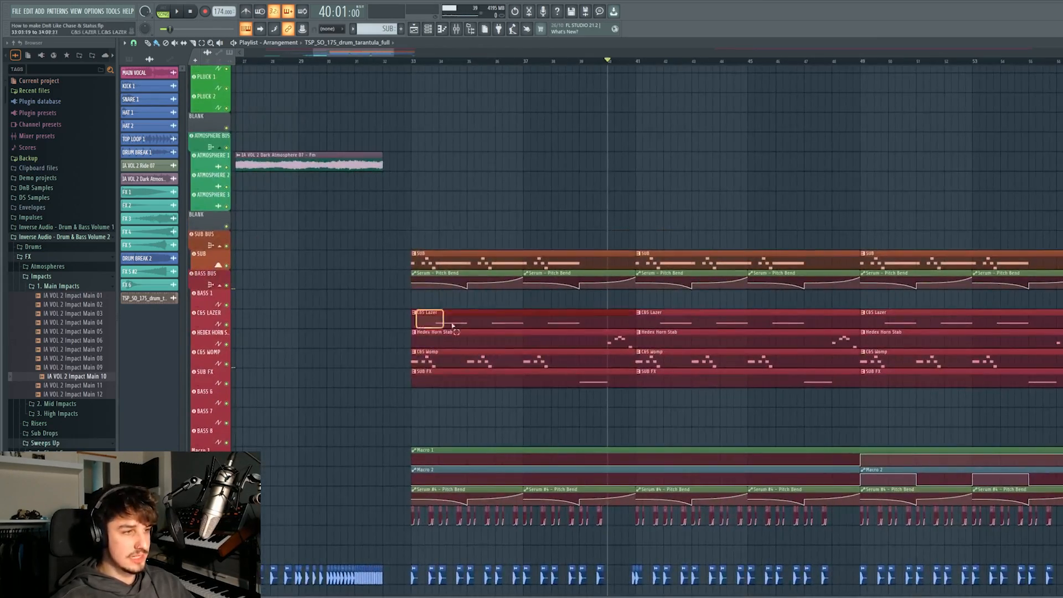
scroll(613, 363, down, 2)
drag(657, 388, 692, 423)
scroll(510, 294, up, 2)
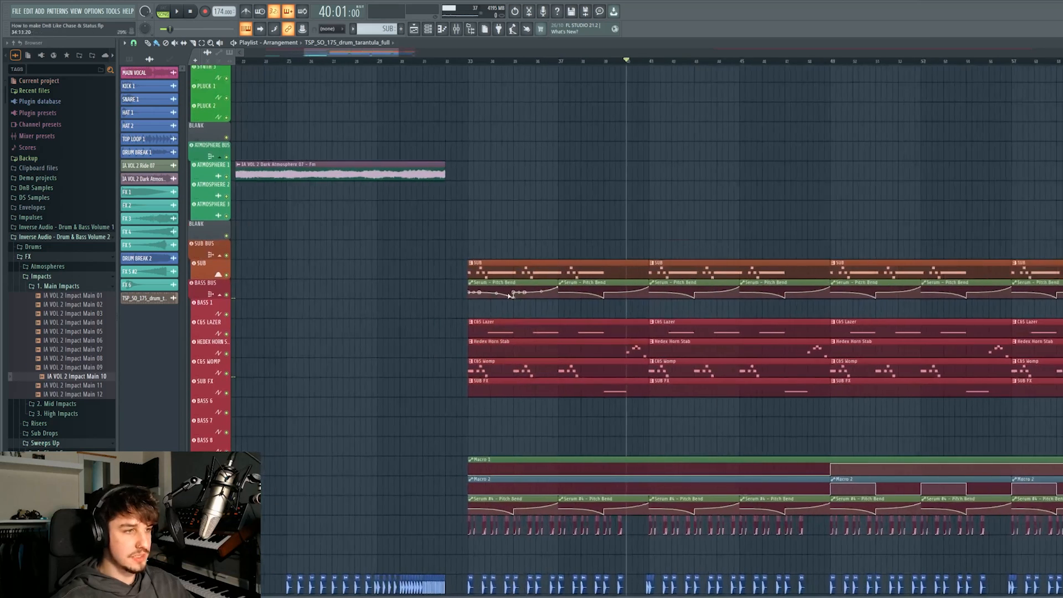
drag(454, 251, 614, 267)
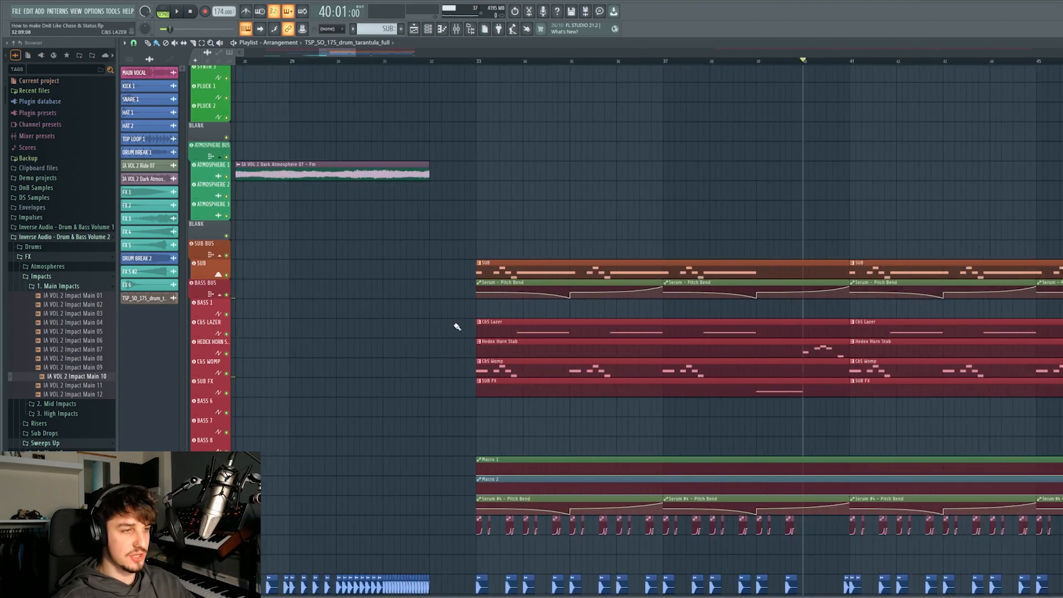
Solo the SUB track and play its pattern from bar 33.
scroll(476, 248, up, 3)
right_click(226, 279)
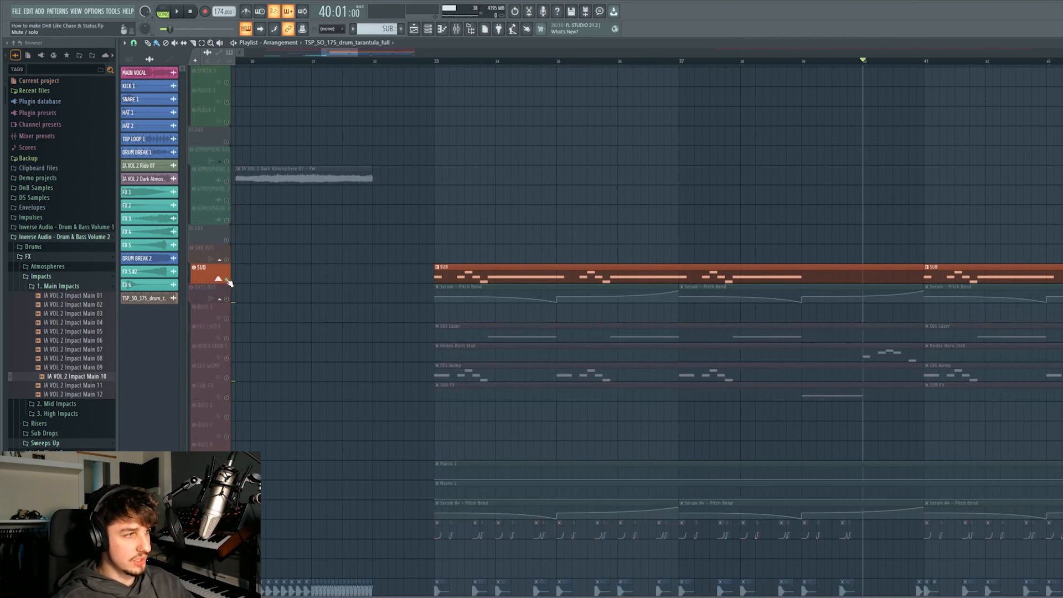
click(440, 62)
key(space)
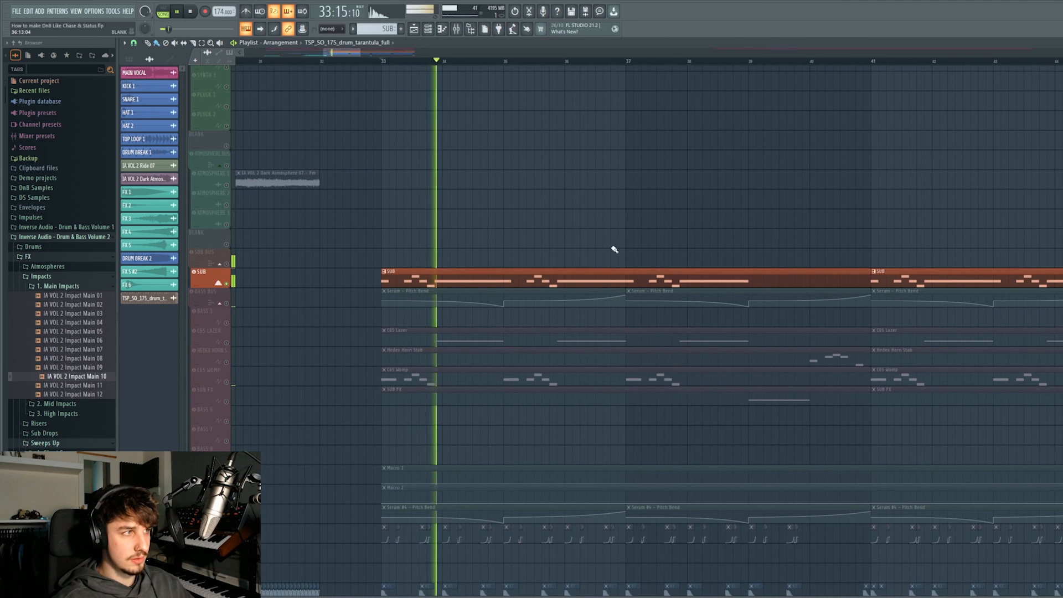
Stop playback, open the SUB channel's Serum patch and inspect its oscillator, filter and LFO settings while auditioning the sub.
key(space)
click(428, 29)
click(428, 325)
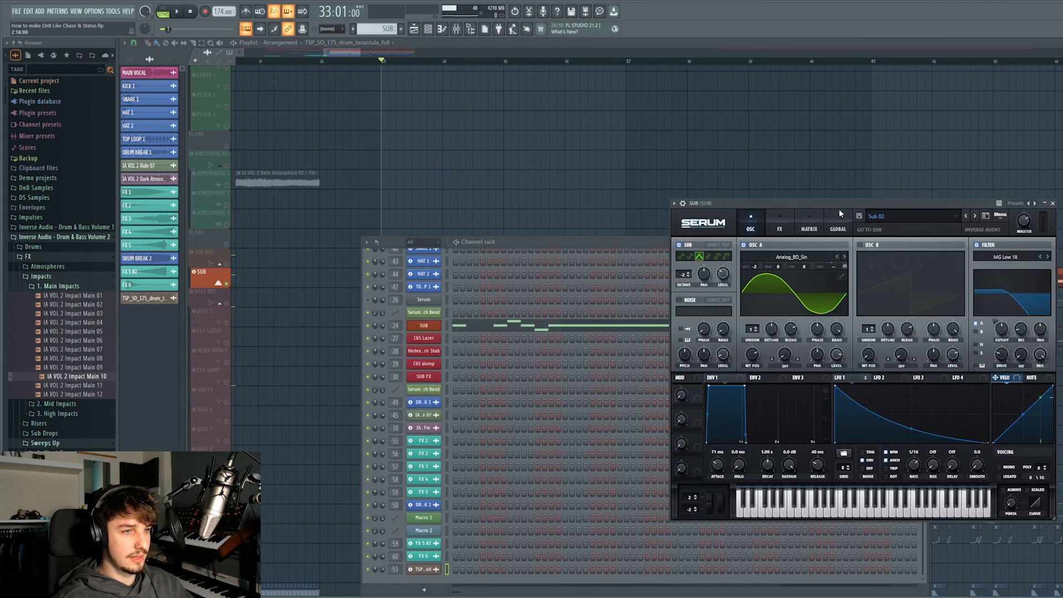
drag(829, 203, 742, 182)
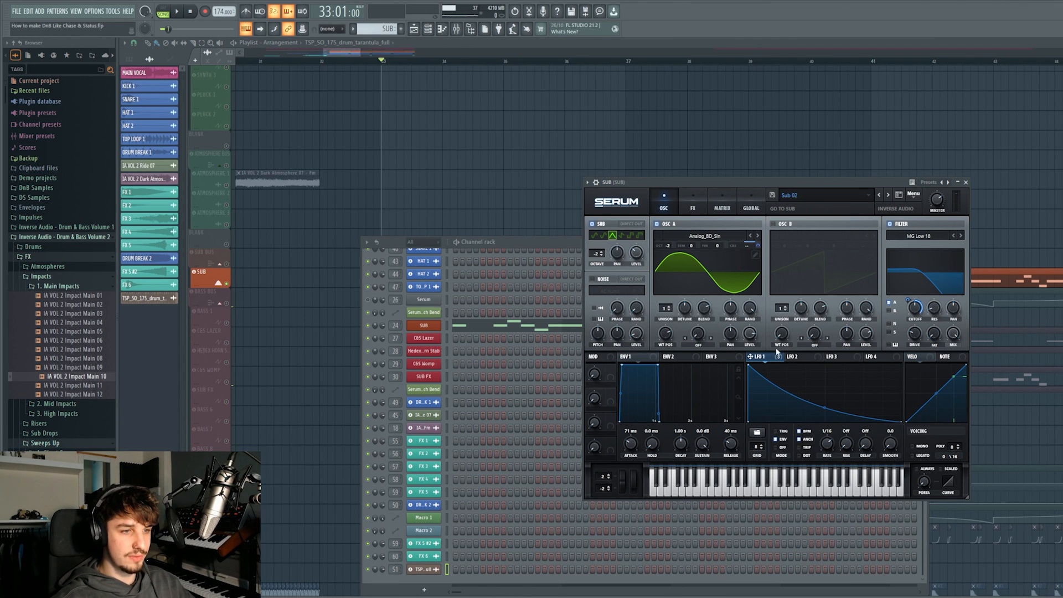
key(space)
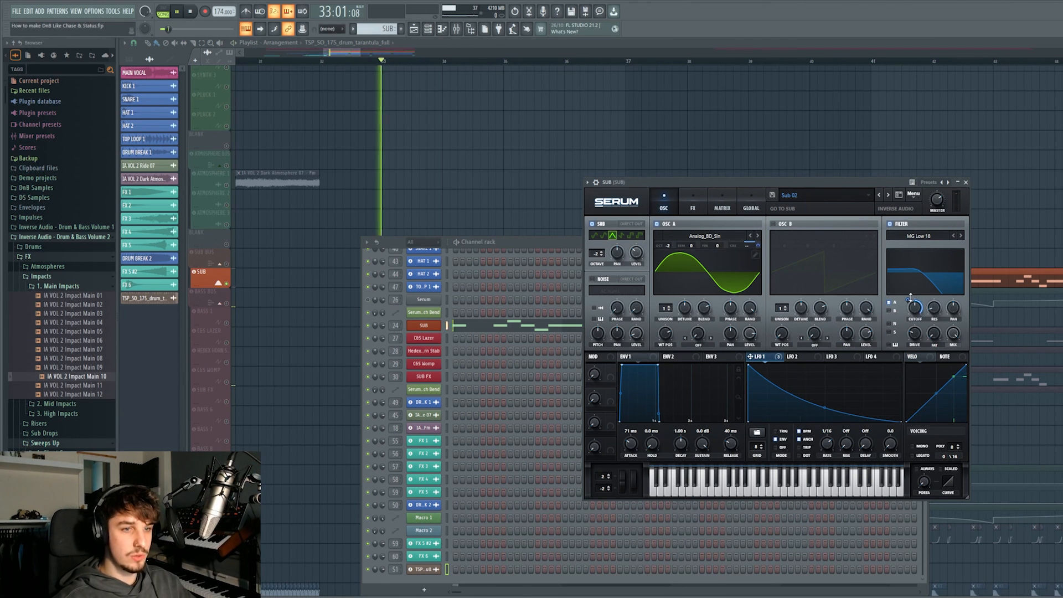
click(502, 193)
key(space)
Solo the C&S WOMP track and play its pattern from bar 33.
scroll(498, 332, up, 2)
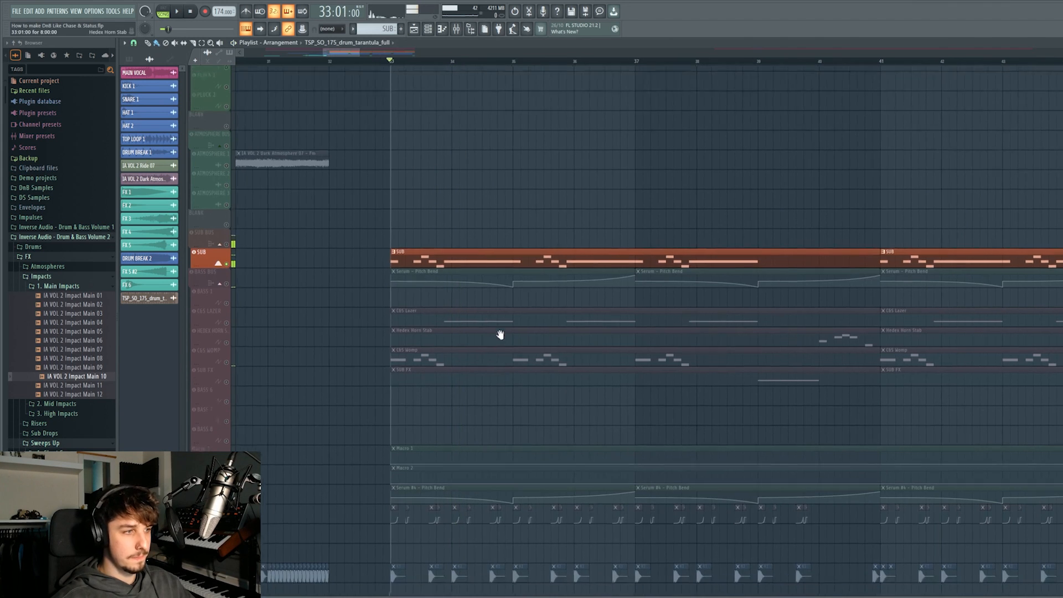
click(225, 360)
scroll(447, 359, down, 2)
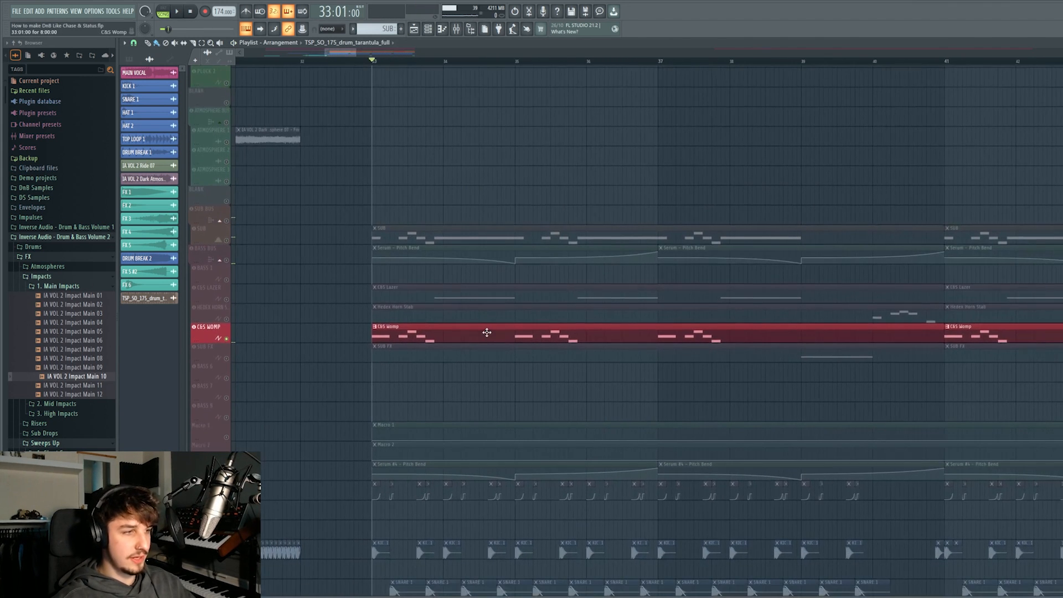
key(space)
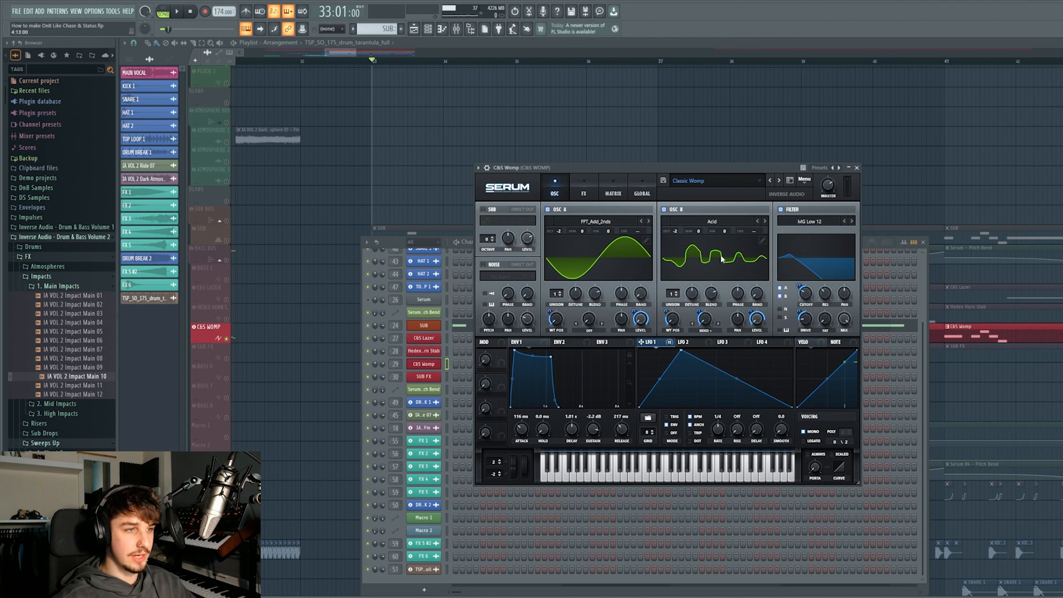
Review the effects chain of the C&S Womp Serum patch down to the filter, and return to its oscillators.
click(583, 189)
drag(855, 229, 857, 231)
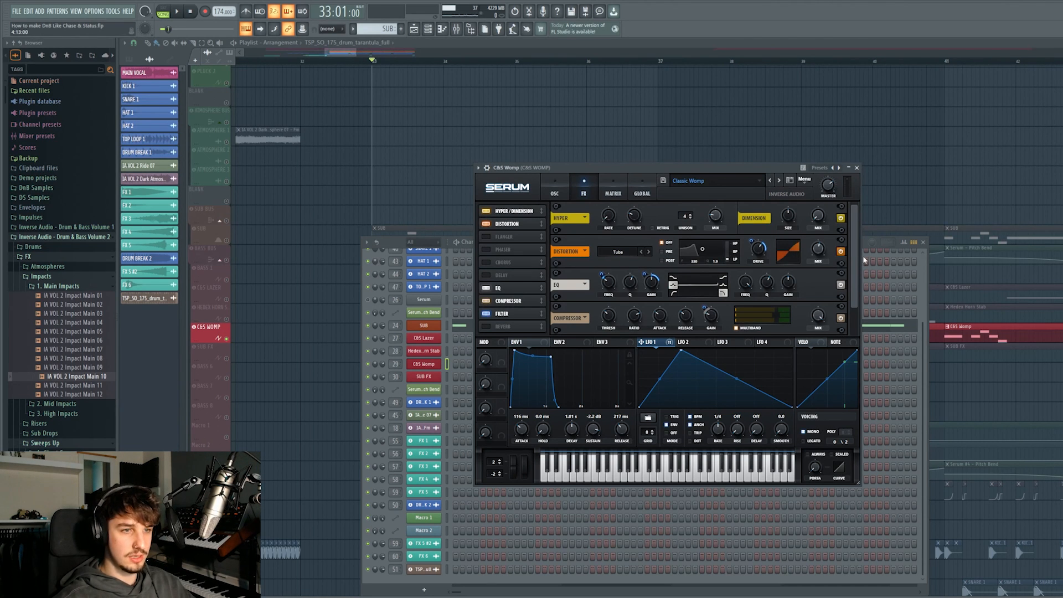
scroll(840, 285, down, 1)
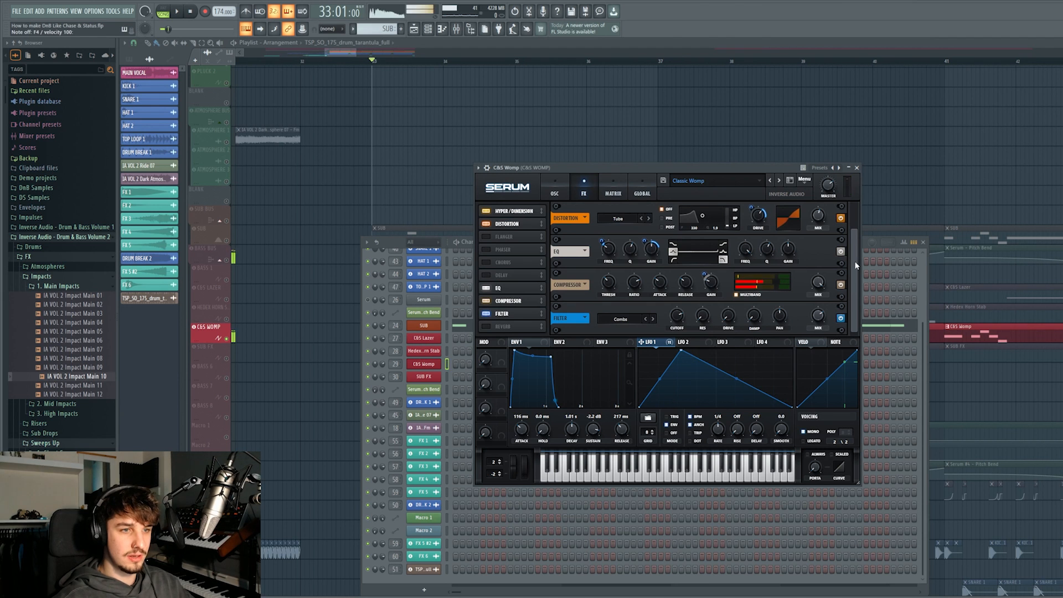
click(561, 192)
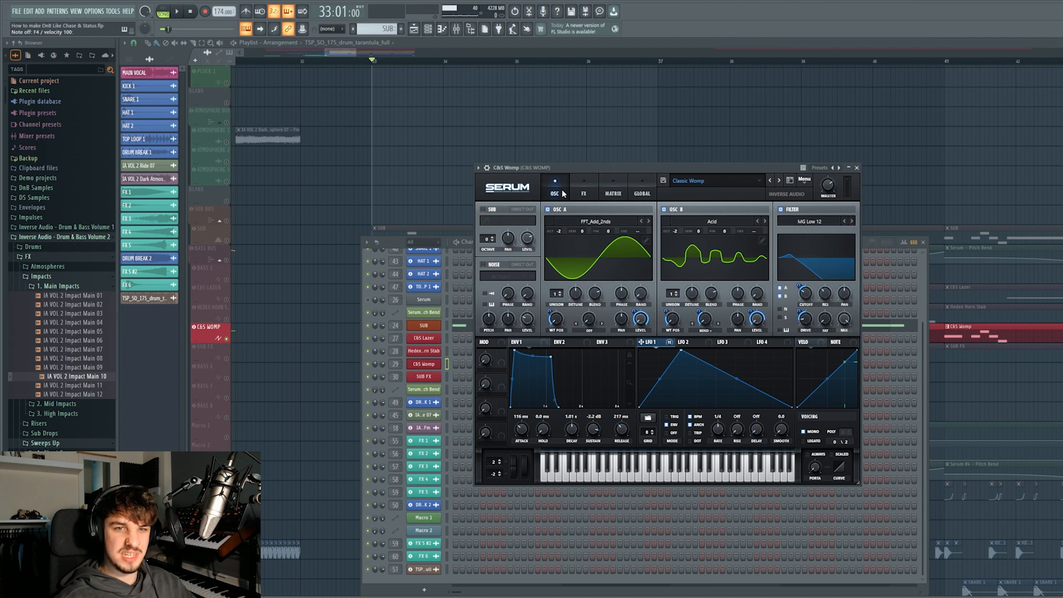
Inspect the Rift effect on the C&S WOMP mixer track and toggle the track's effects to compare the sound.
click(857, 167)
key(F9)
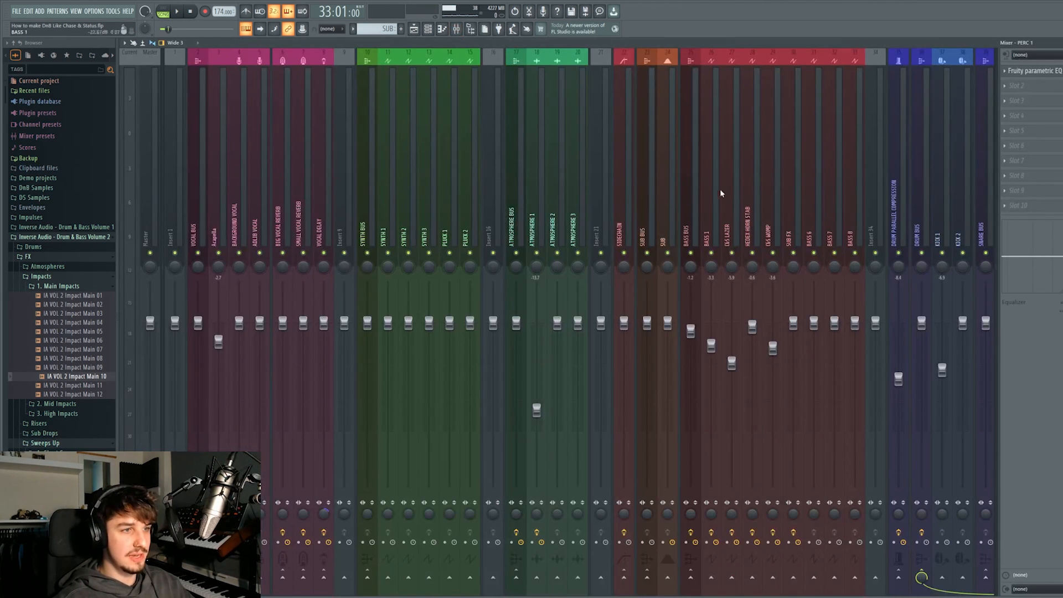
scroll(721, 193, down, 3)
click(1049, 85)
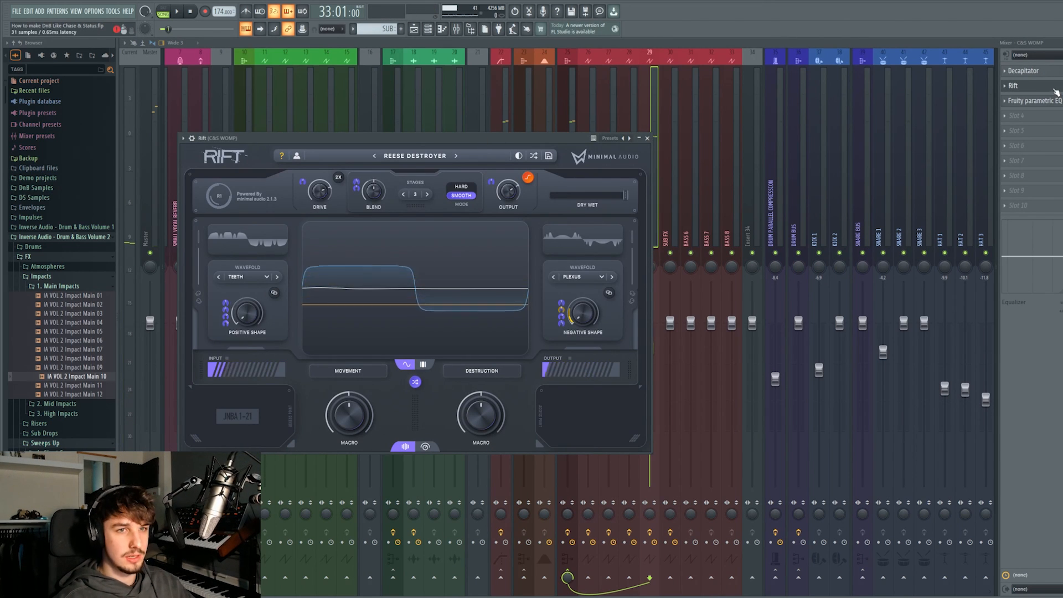
click(1055, 88)
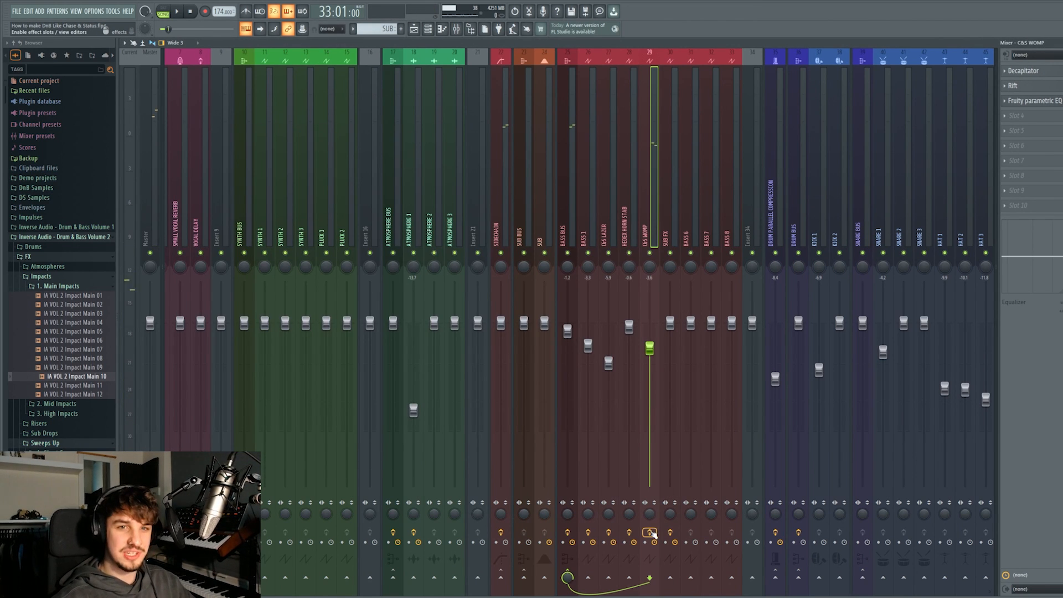
click(653, 533)
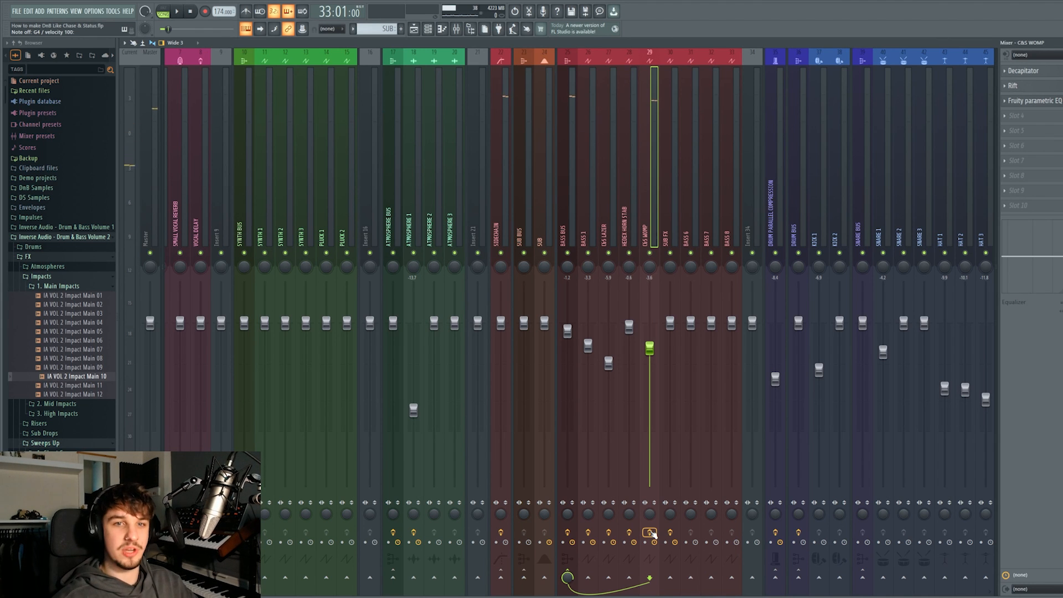
Solo the C&S LAZER track in the playlist and place the playhead at 33:15, where its first note starts.
click(414, 28)
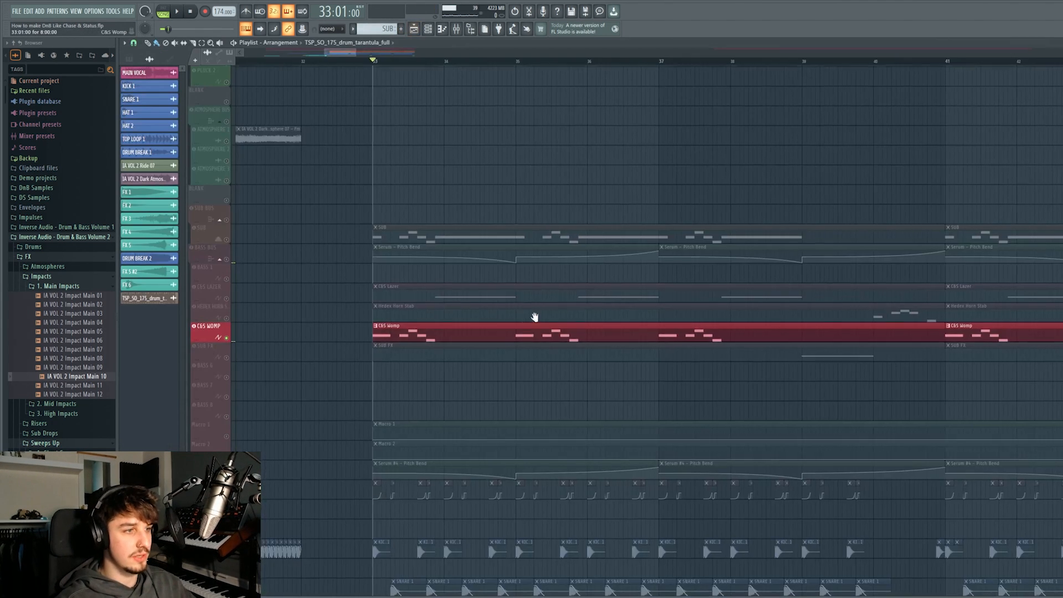
scroll(413, 333, up, 6)
click(228, 379)
click(449, 61)
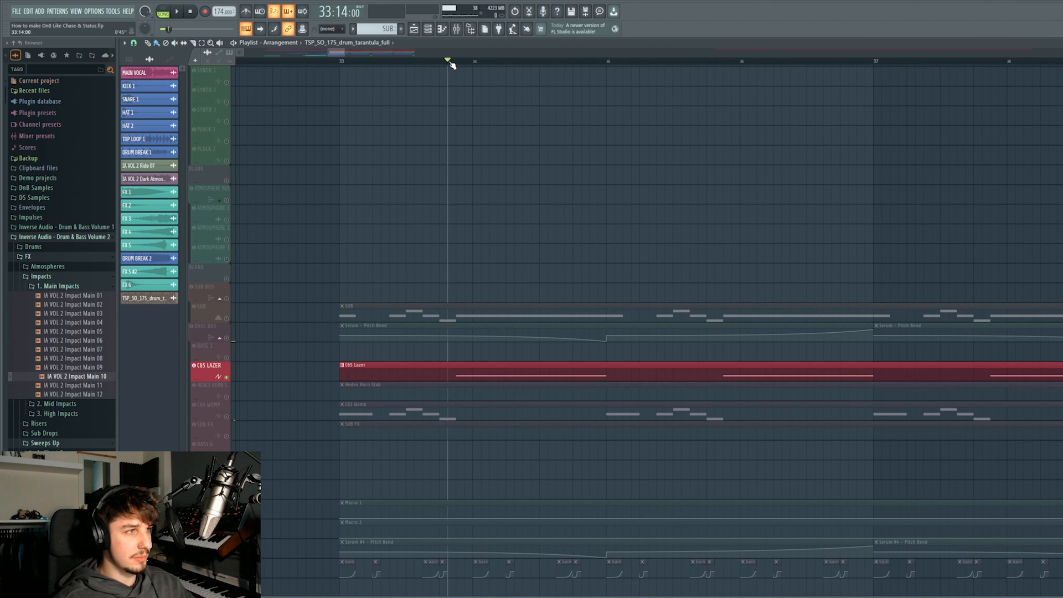
drag(450, 63, 460, 66)
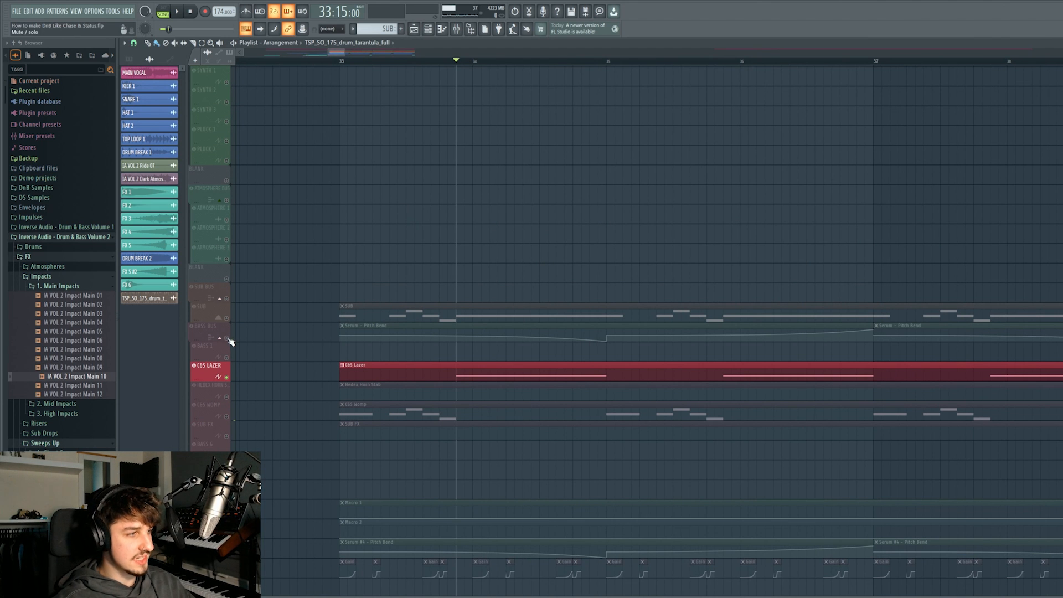
Unmute the BASS BUS track with its pitch bend automation and play the lazer bass from 33:15.
click(226, 339)
key(space)
drag(470, 343, 369, 304)
scroll(498, 328, down, 2)
drag(573, 328, 575, 340)
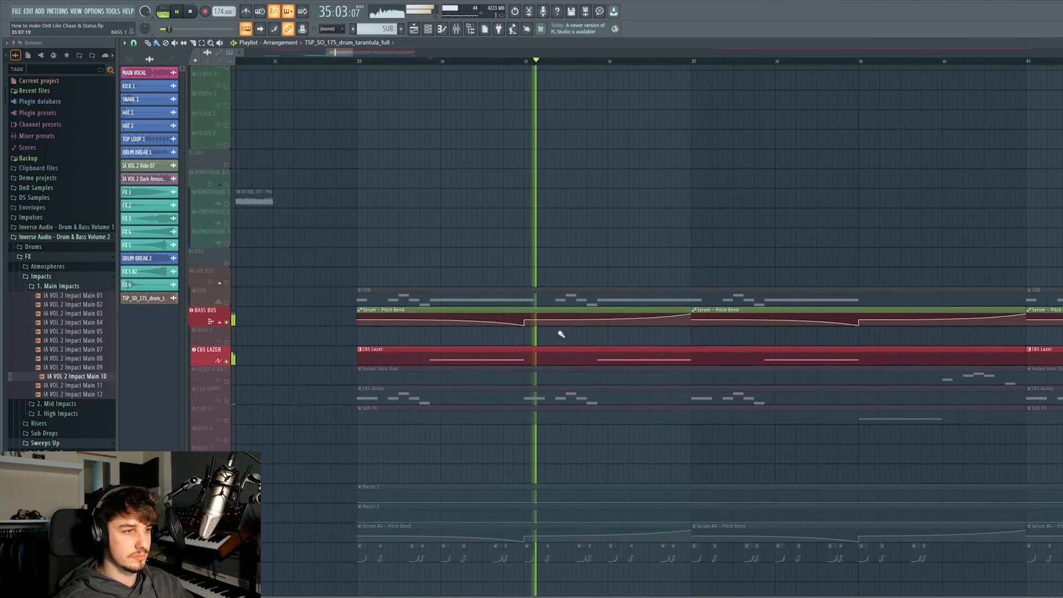
key(space)
Unmute the SIDECHAIN track holding the Serum #4 pitch bend automation and replay the lazer bass from 33:15.
scroll(554, 344, up, 2)
scroll(415, 415, down, 3)
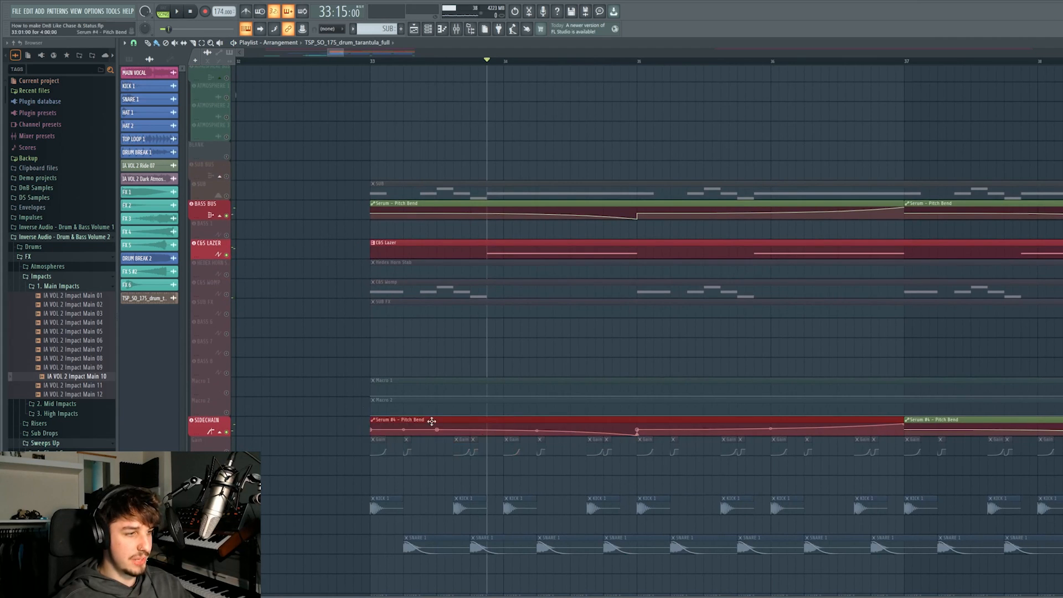
key(space)
drag(475, 380, 566, 401)
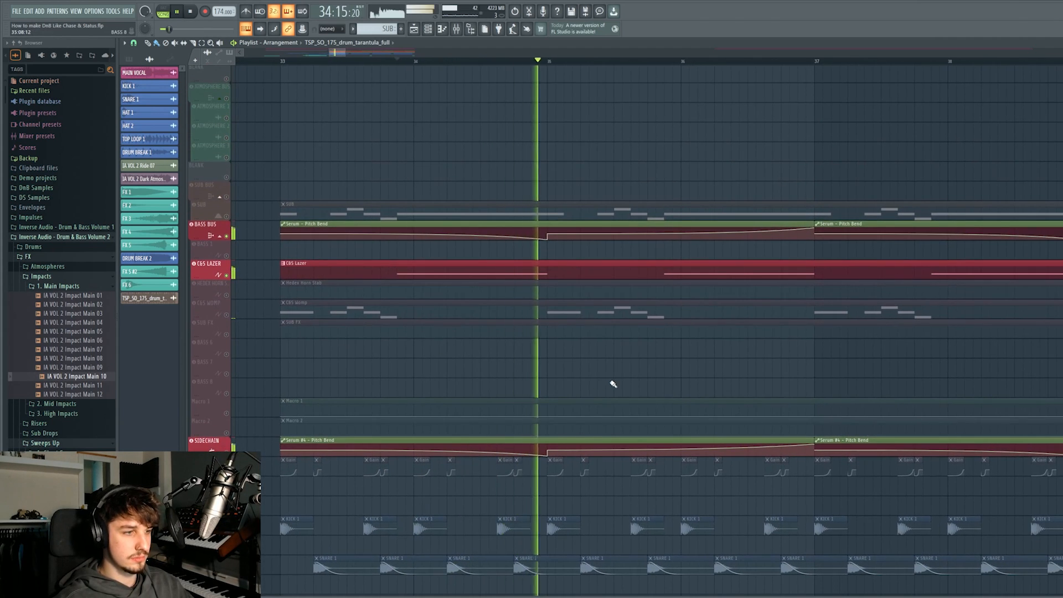
scroll(598, 382, down, 2)
drag(657, 344, 688, 342)
key(space)
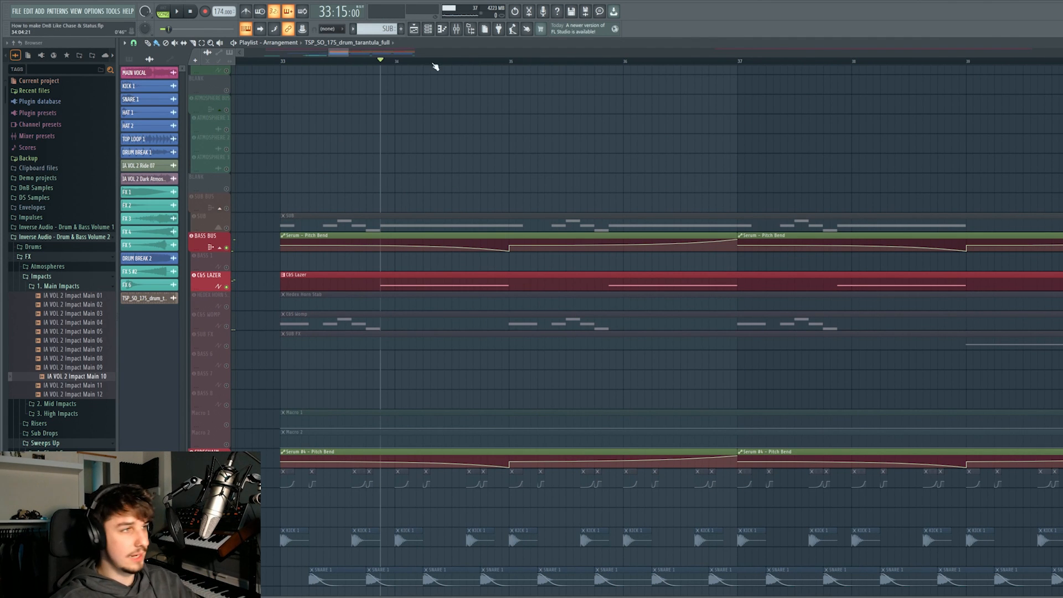
Inspect the Rift, ValhallaRoom and Wider effects on the C&S LAZER mixer track, and return to the playlist.
key(F9)
click(1035, 75)
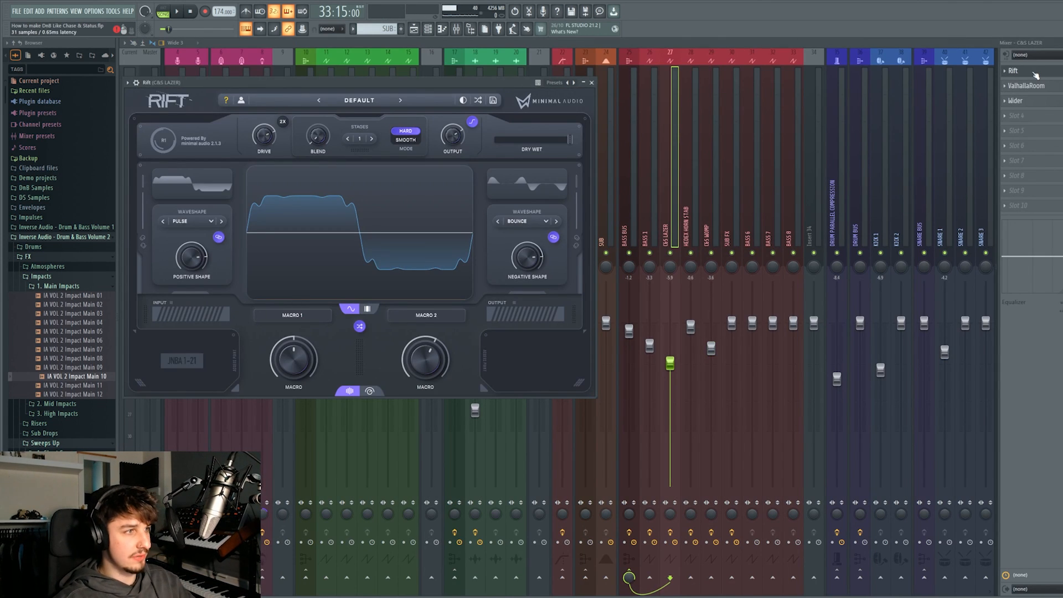
click(1035, 75)
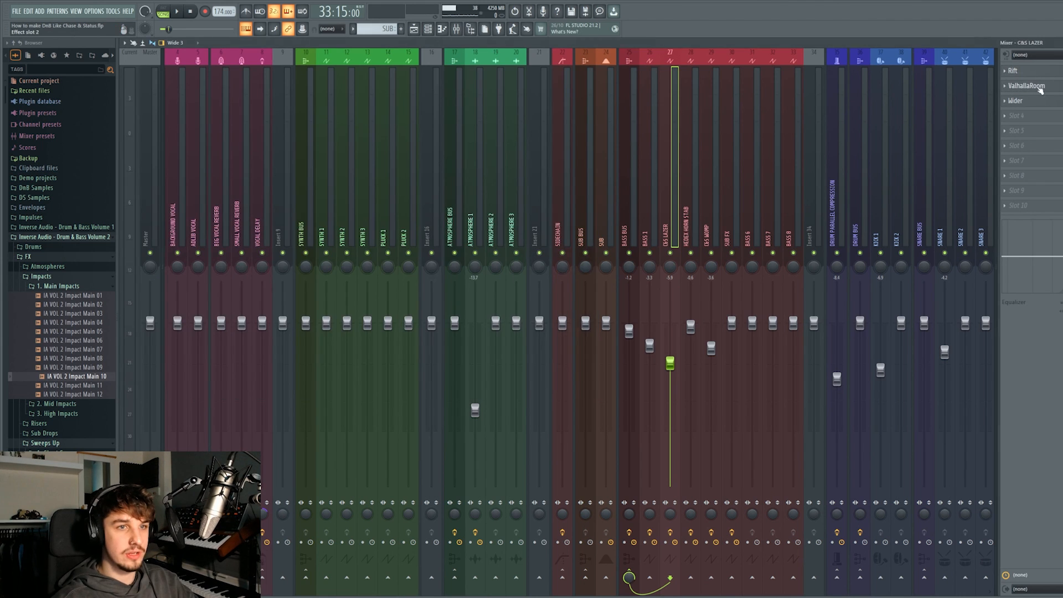
click(1026, 85)
click(1026, 85)
click(1029, 101)
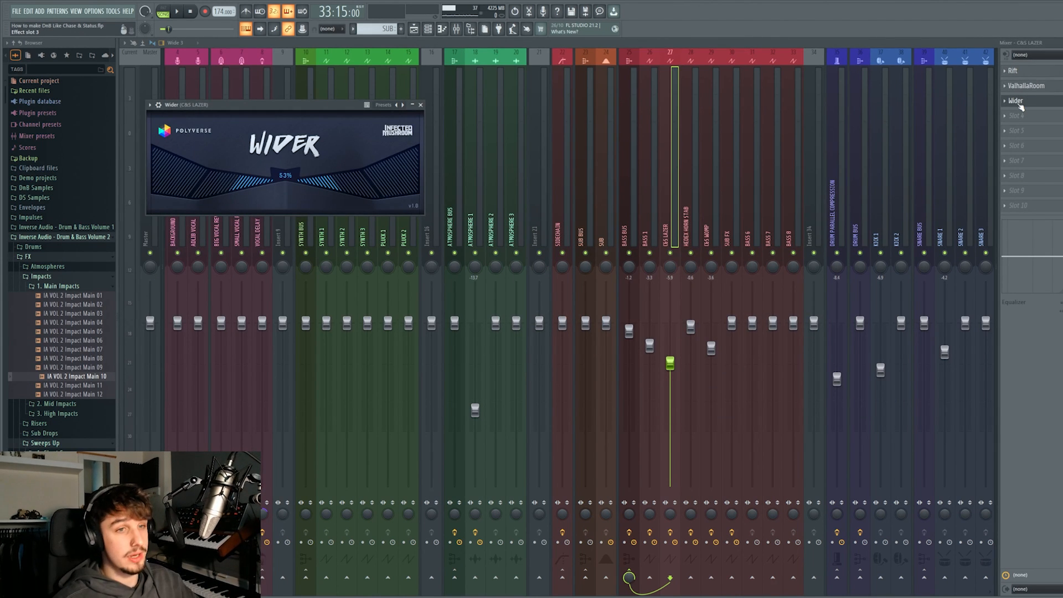
click(1022, 105)
key(F9)
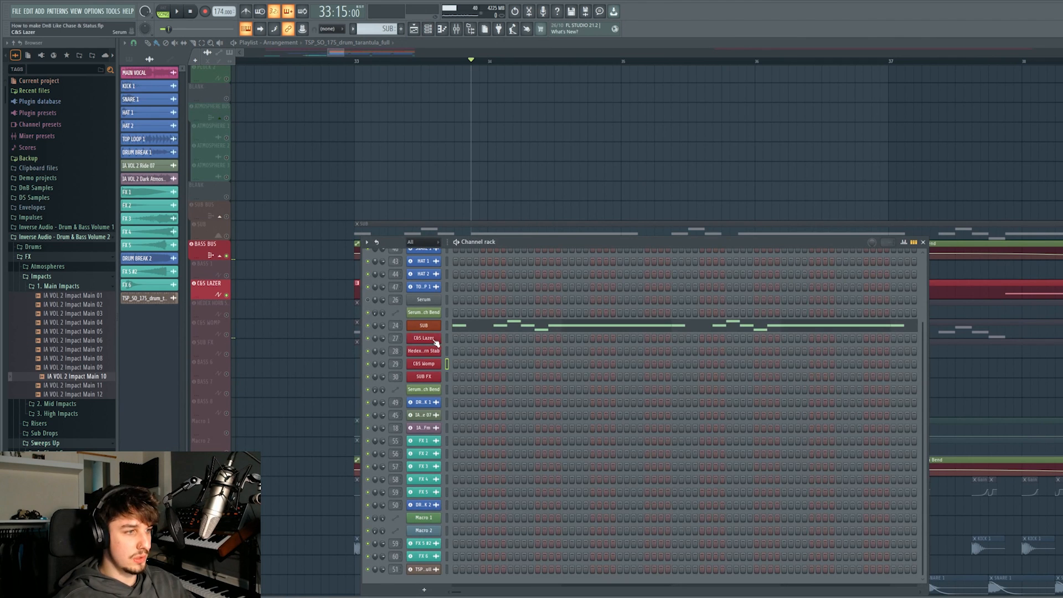
Open the C&S Lazer channel's Serum patch and examine its oscillators, LFO 1 and effects rack.
click(436, 340)
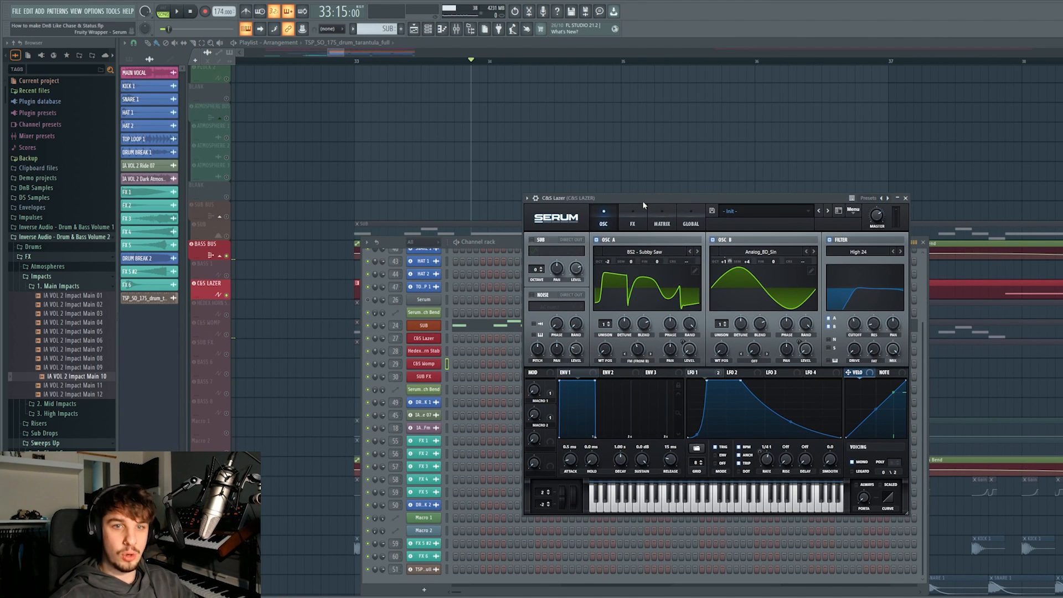
mouse_move(716, 375)
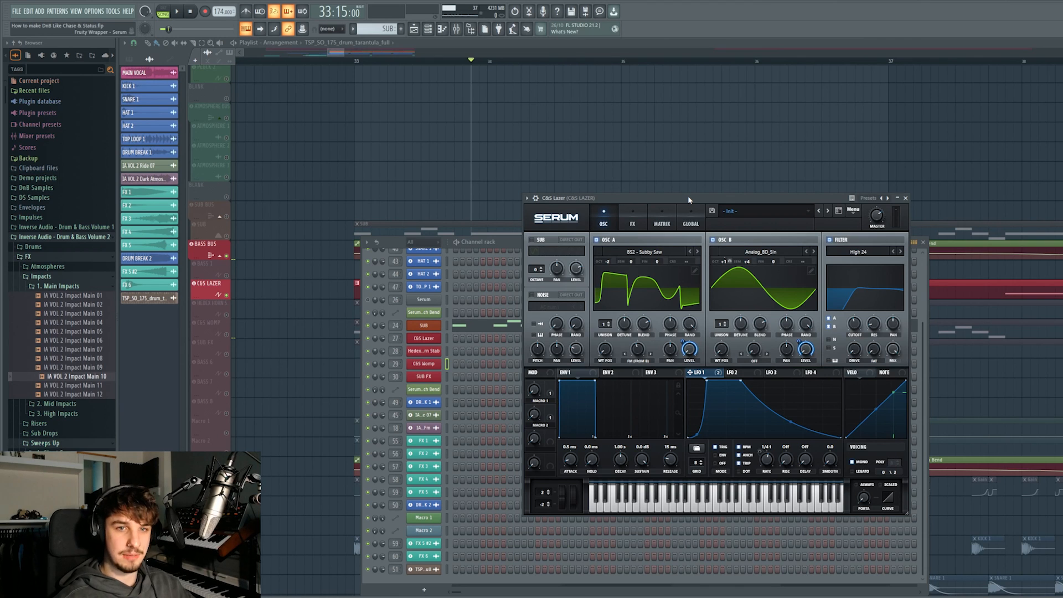
click(633, 219)
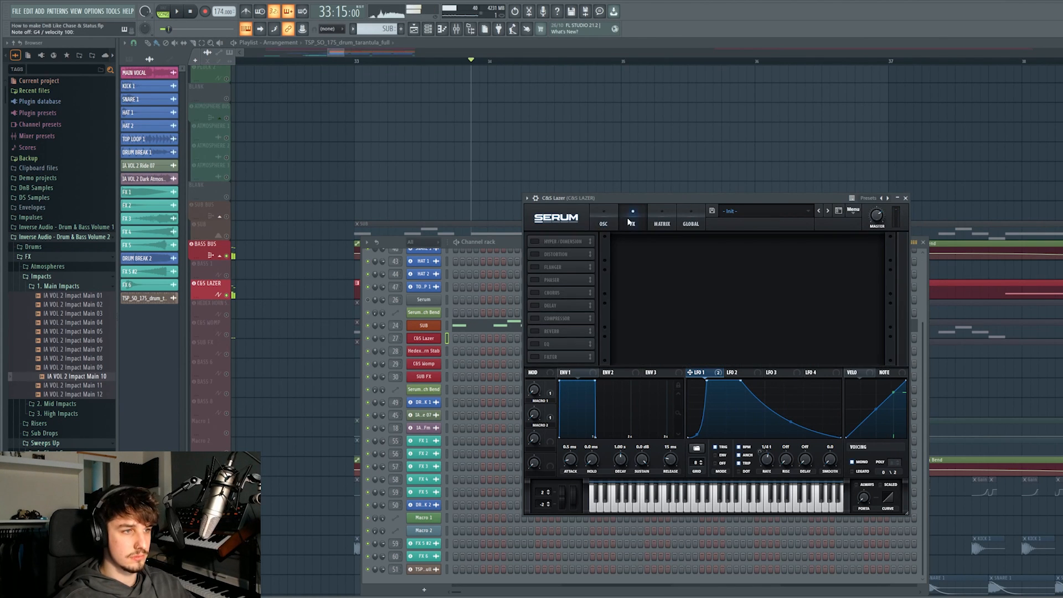
click(592, 225)
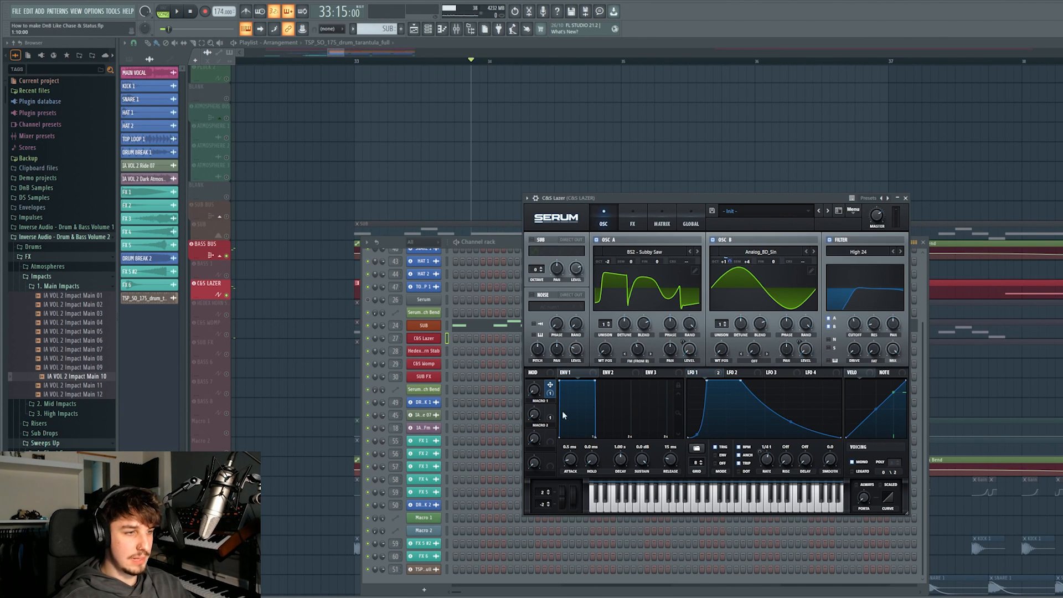
Audition the lazer patch's Macro 1 and Macro 2 by raising each to 100%, and turn Macro 2 back down.
drag(532, 389, 536, 393)
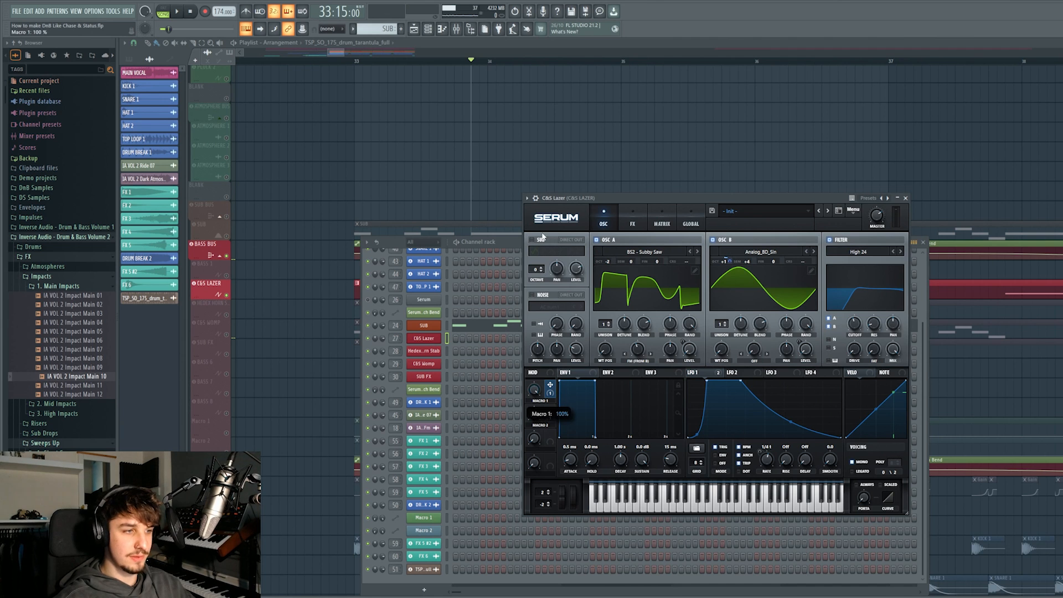
key(b)
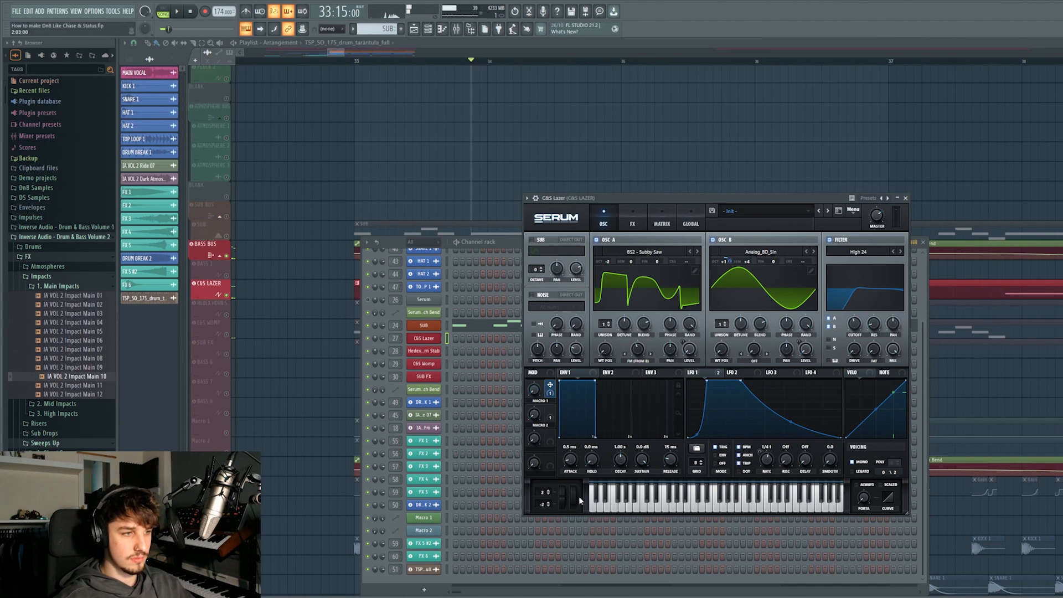
drag(535, 421, 537, 417)
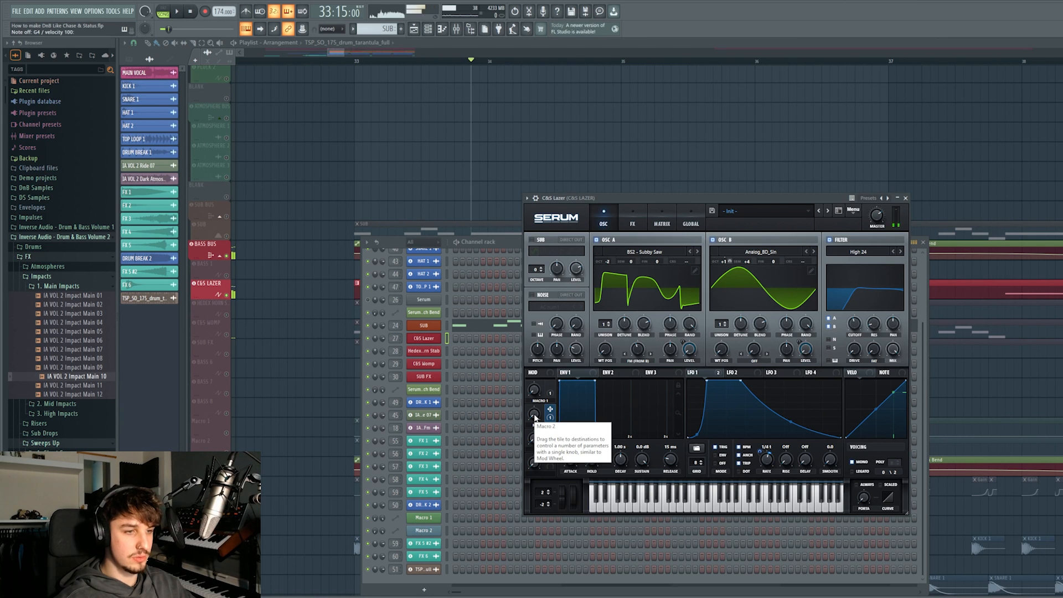
drag(537, 419, 545, 295)
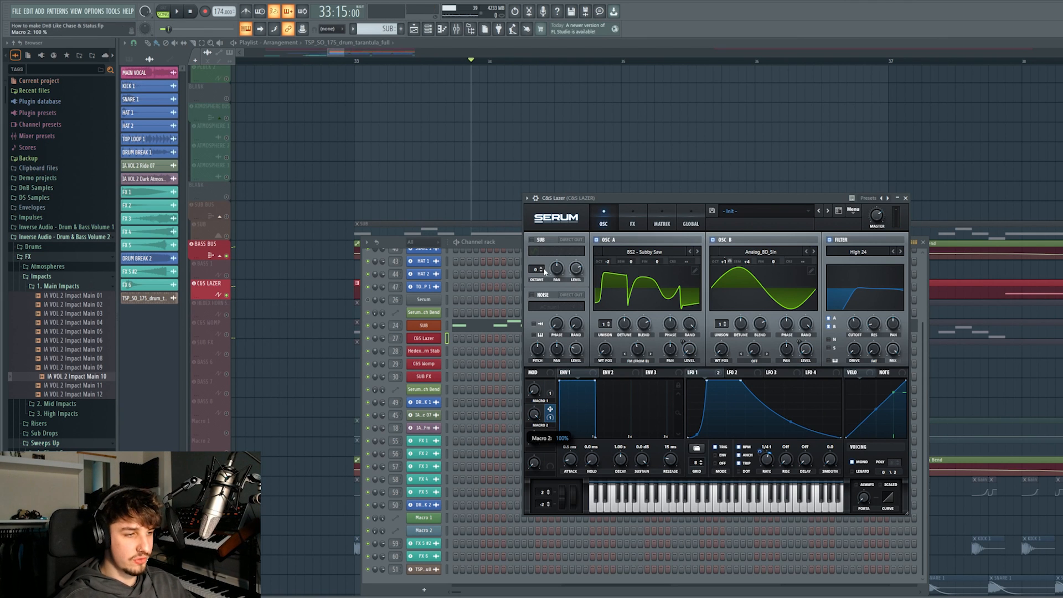
drag(538, 417, 582, 554)
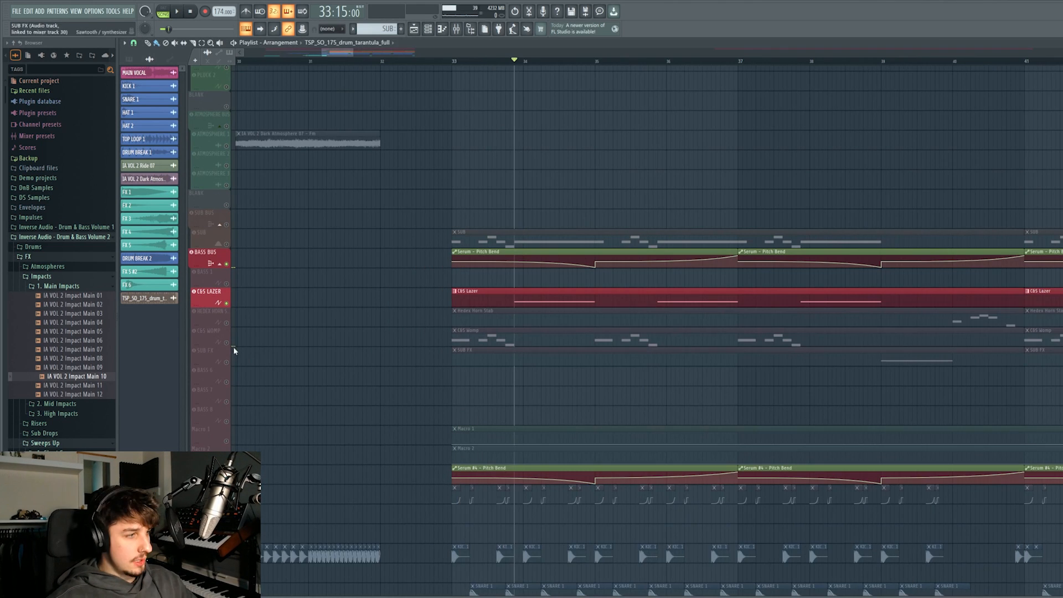
Unmute the C&S WOMP, SUB BUS and SUB tracks to hear them together with the lazer bass.
click(226, 342)
click(227, 224)
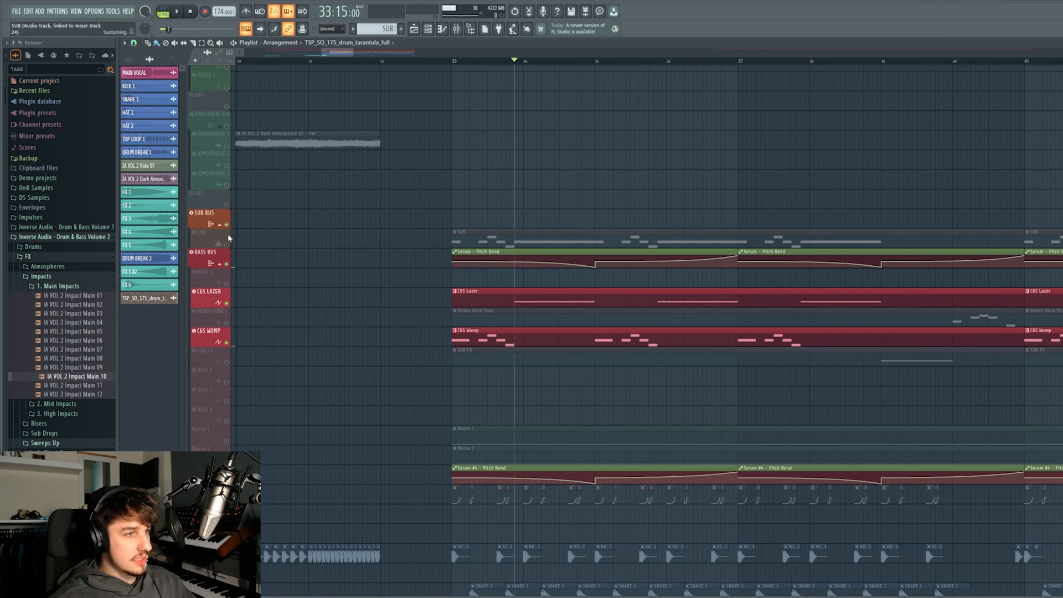
click(226, 244)
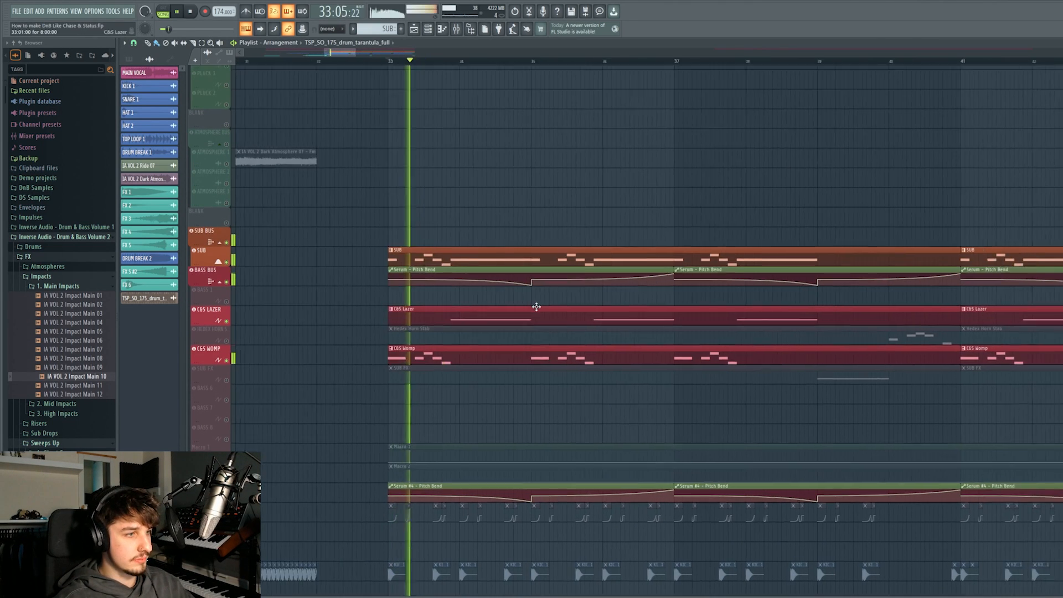
Listen to the SUB, C&S LAZER and C&S WOMP tracks playing together from bar 33, and stop playback.
drag(629, 324, 591, 334)
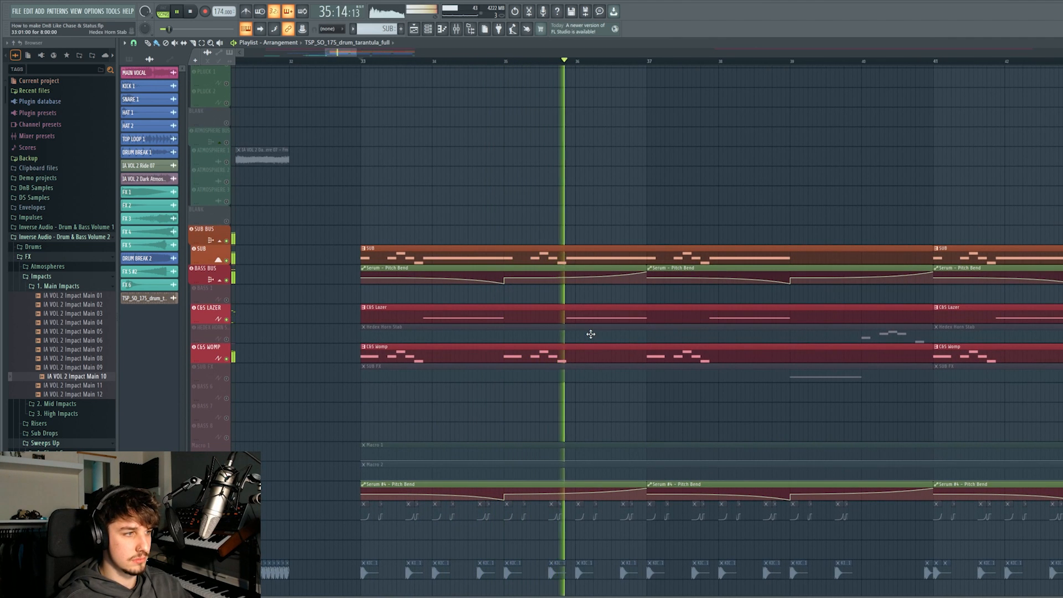
drag(666, 354, 610, 408)
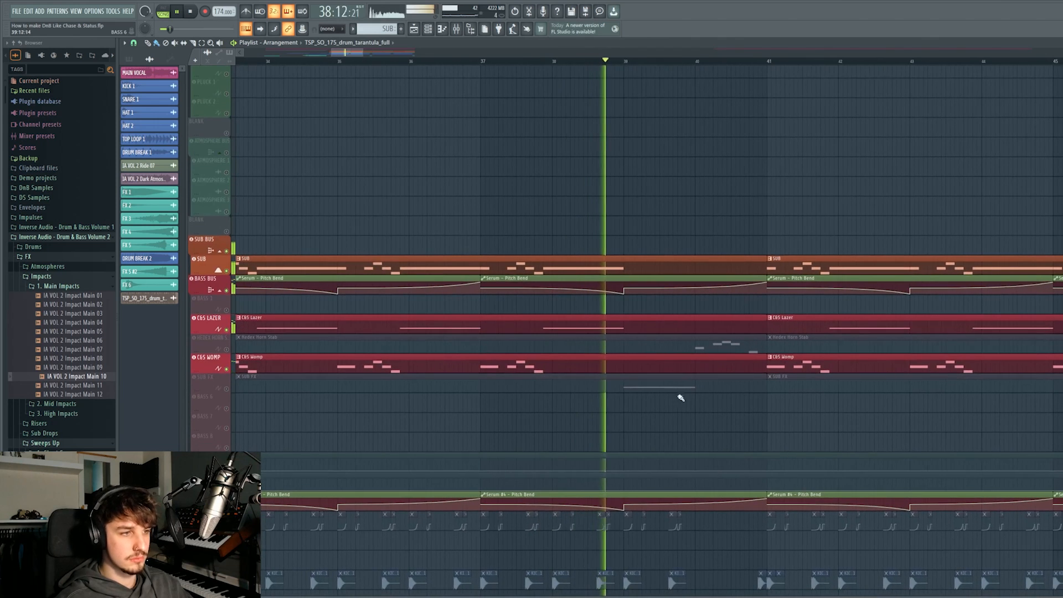
key(space)
scroll(679, 415, down, 1)
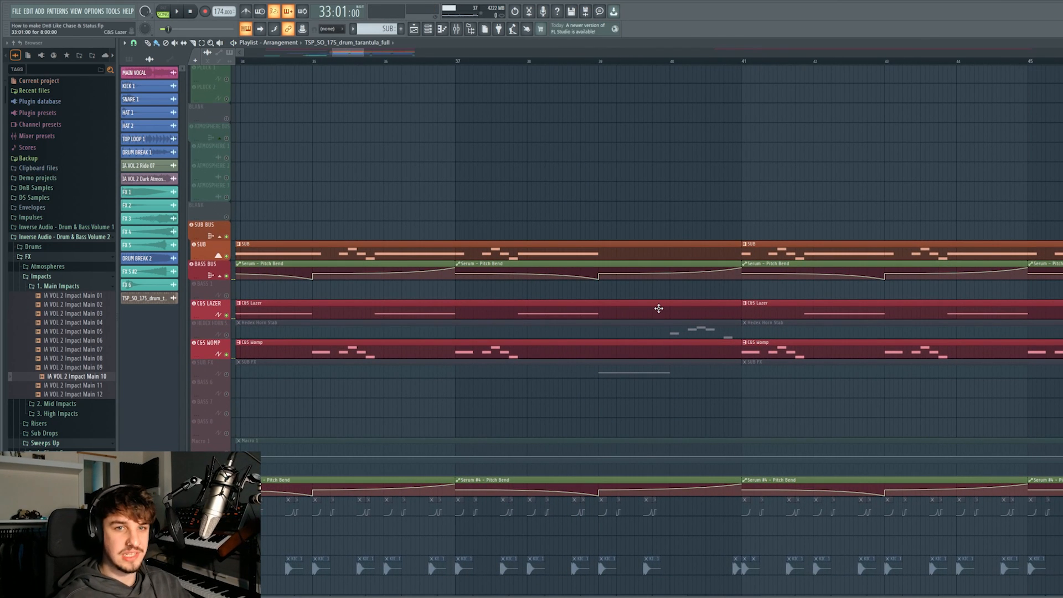
Solo the SUB FX track and play its clip on its own from bar 39.
drag(646, 342, 628, 380)
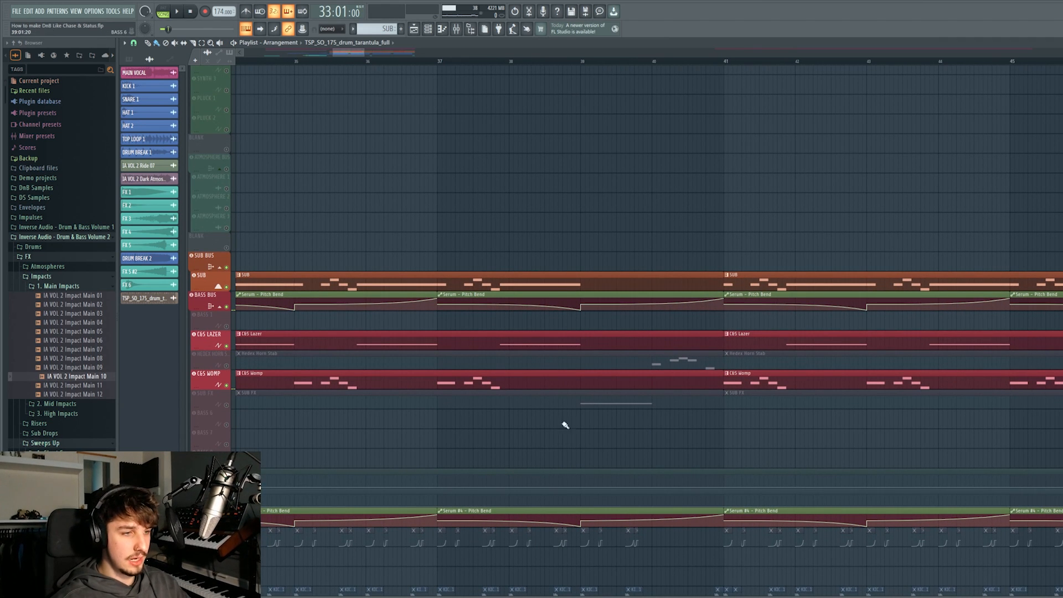
right_click(227, 405)
right_click(227, 405)
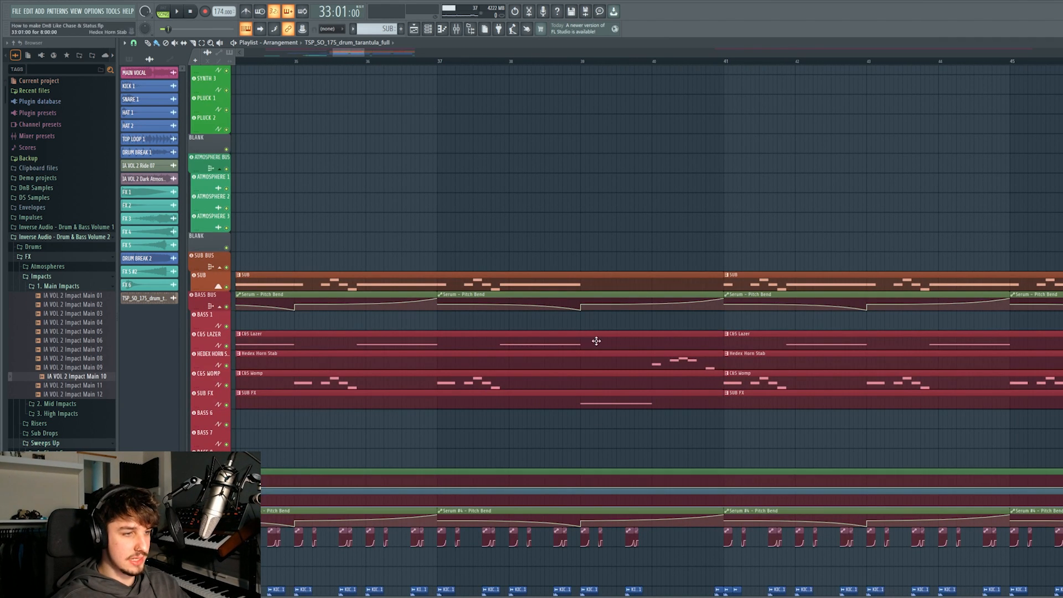
click(579, 62)
scroll(664, 340, up, 3)
drag(648, 409, 666, 392)
key(space)
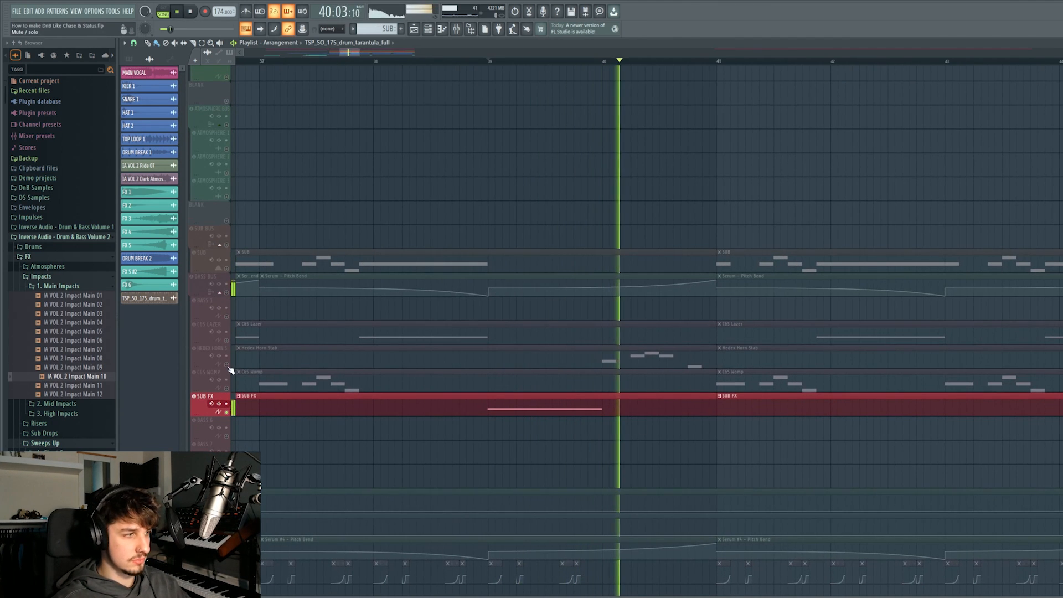
Unmute the HEDEX HORN STAB track alongside SUB FX and audition the horn notes from bar 40.
key(space)
click(227, 364)
click(604, 62)
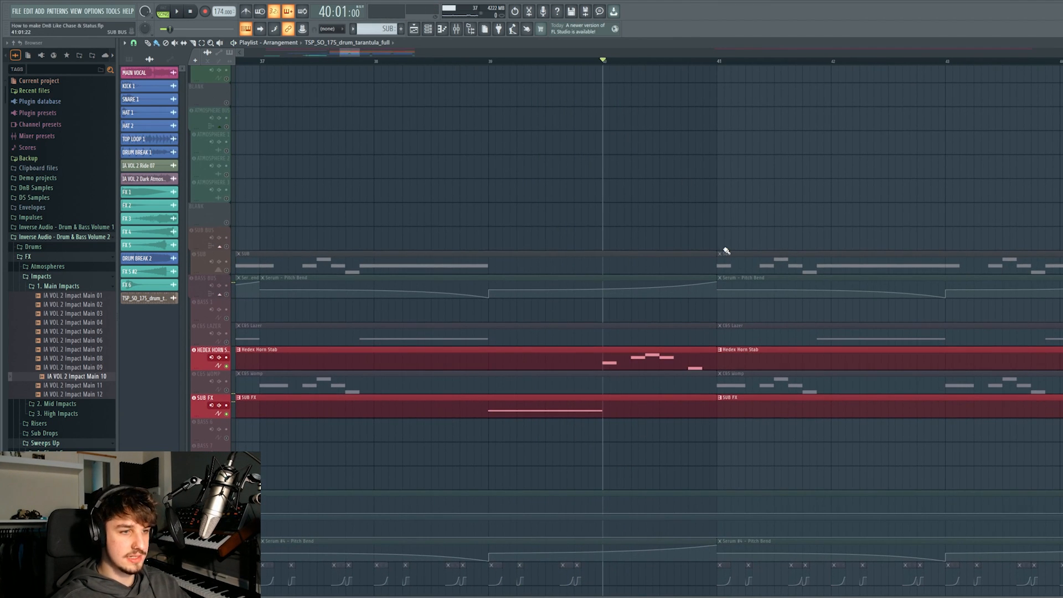
key(space)
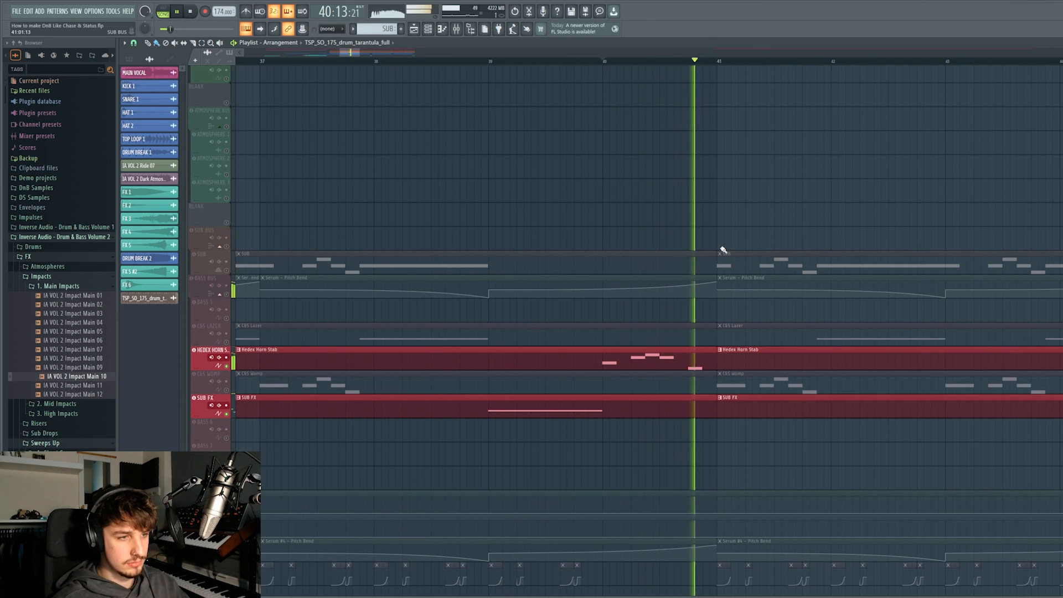
drag(724, 249, 838, 296)
key(space)
Open the SUB FX channel's Serum patch and examine its oscillators, LFO 2 and modulation matrix while playing test notes.
key(F6)
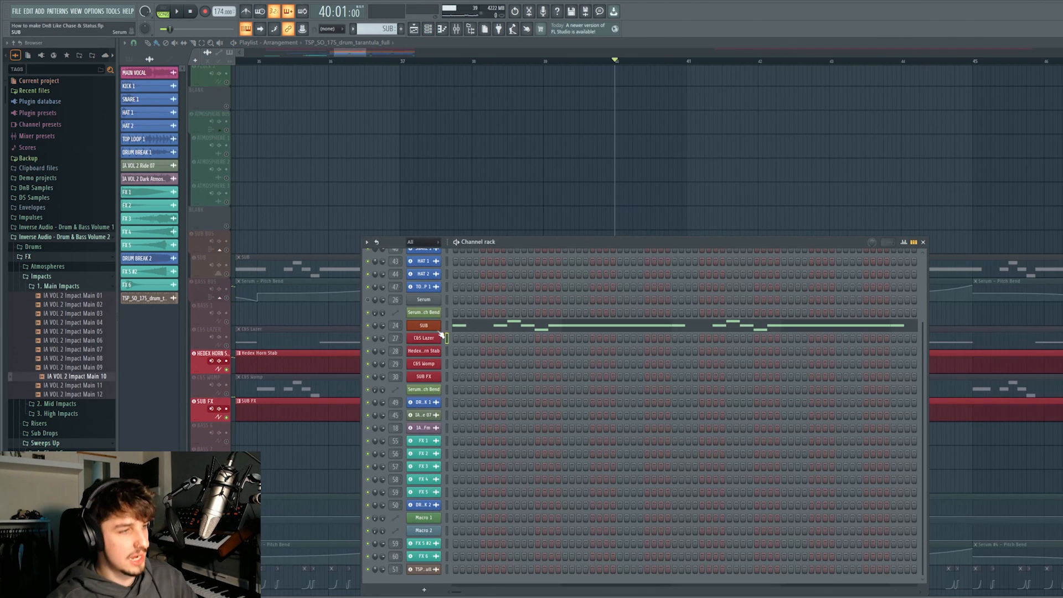
click(424, 376)
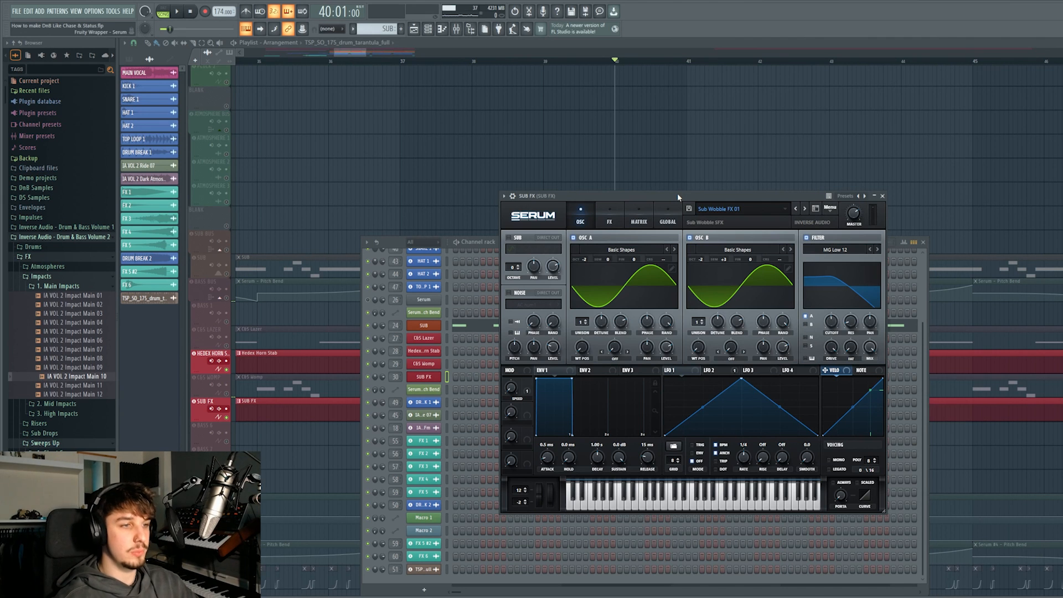
key(b)
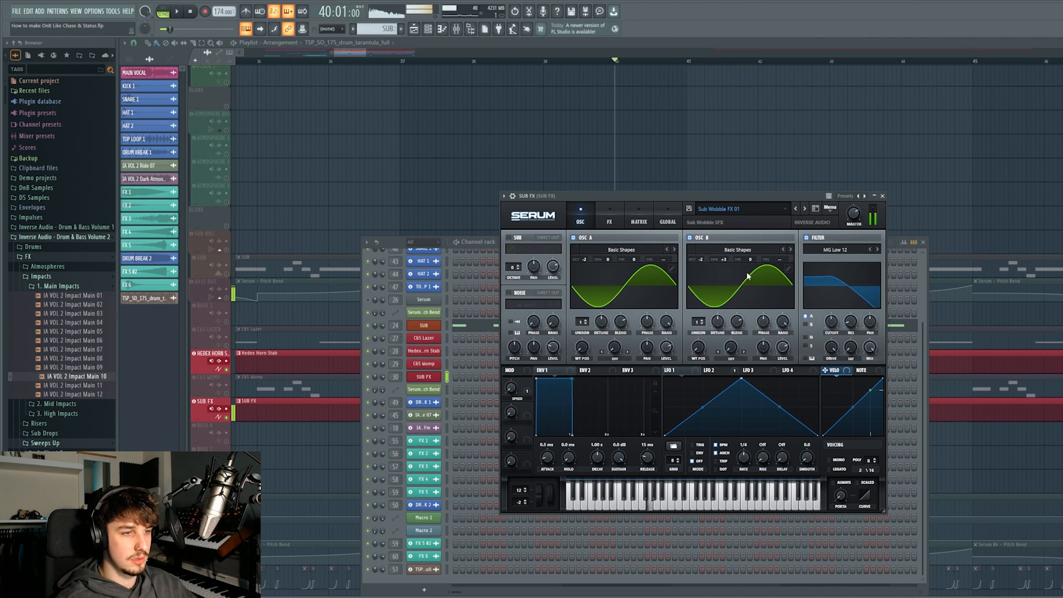
click(713, 370)
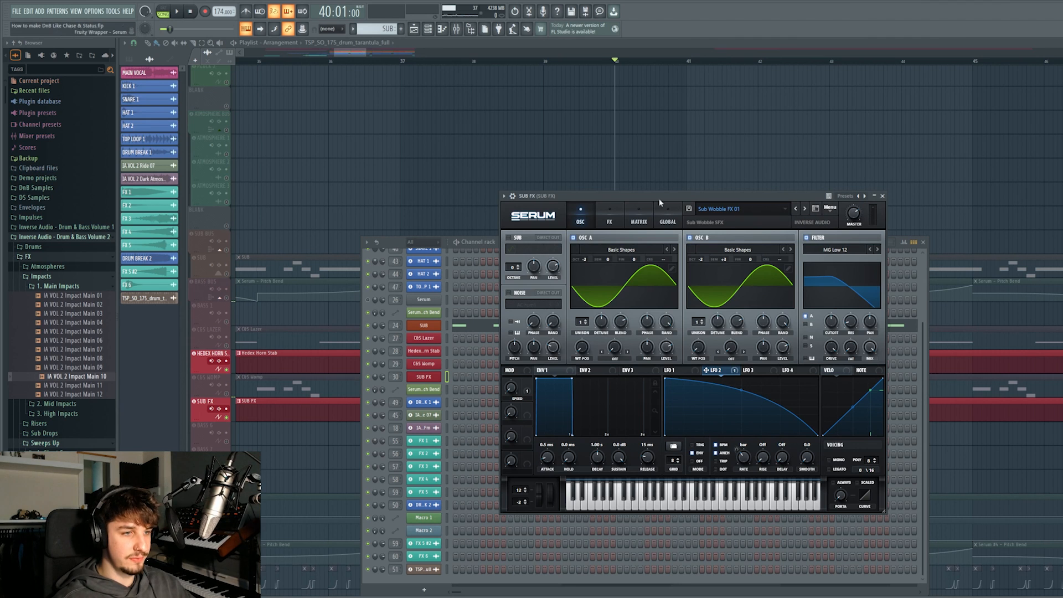
click(734, 371)
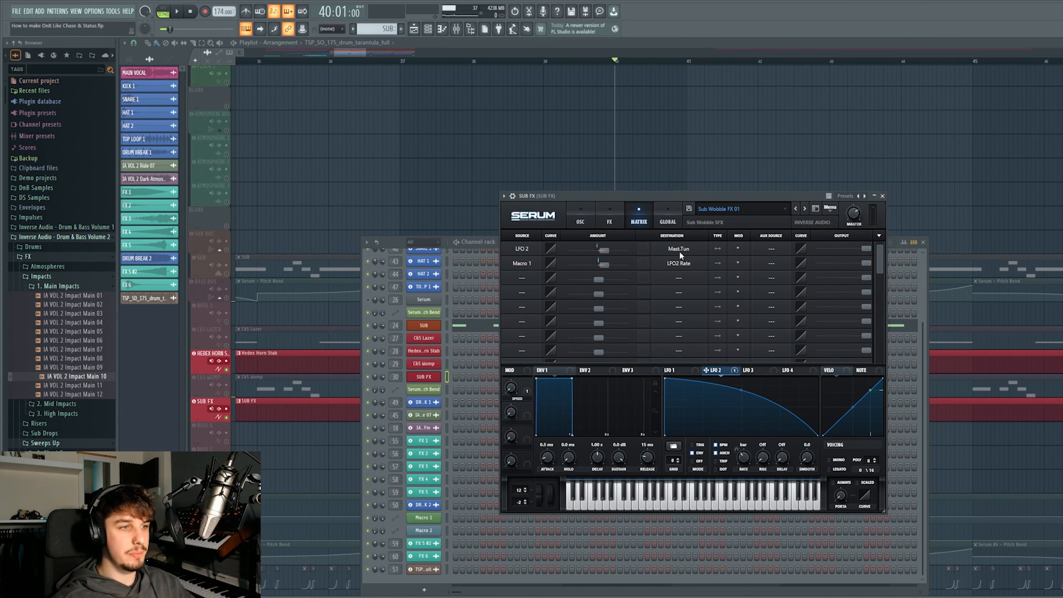
key(v)
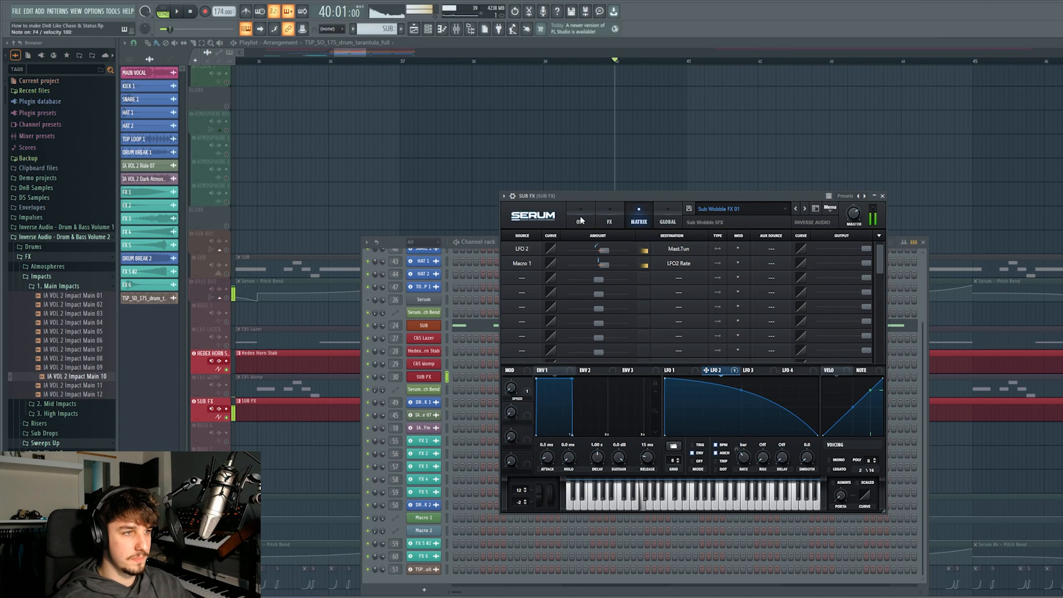
click(580, 220)
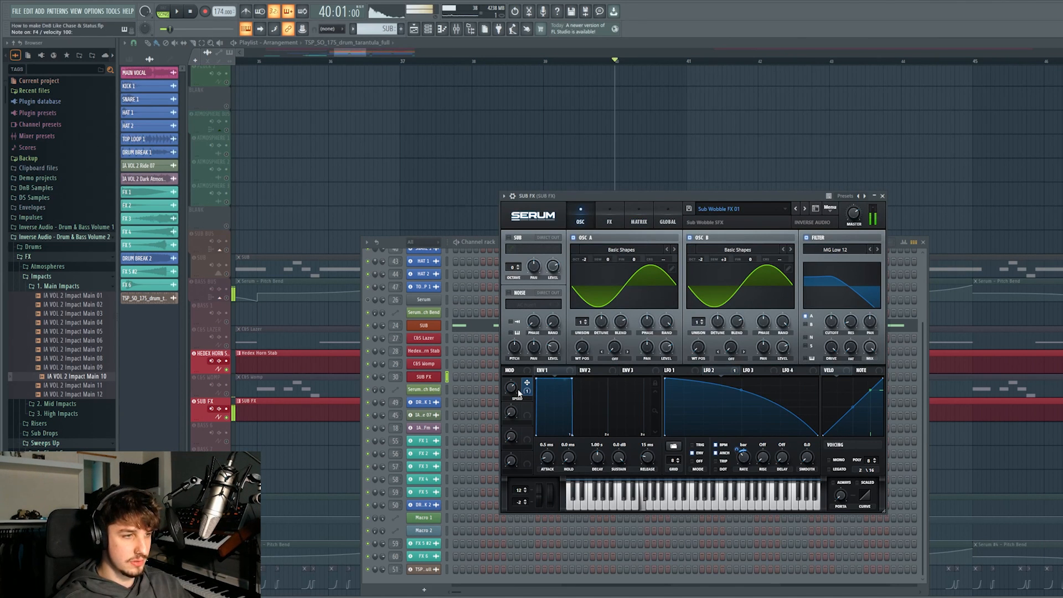
click(882, 195)
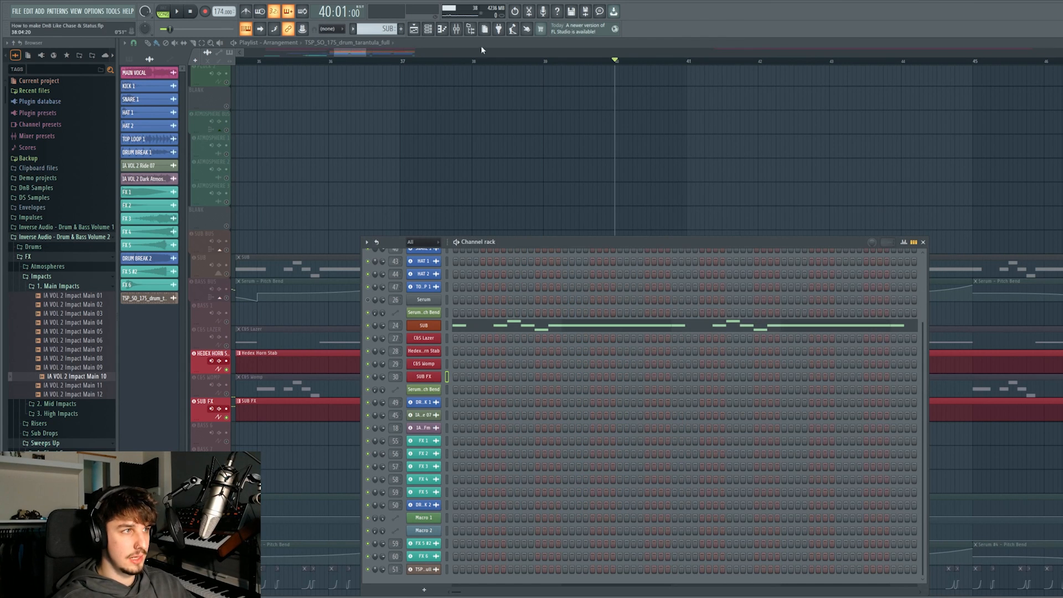
Inspect the Rift effect on the SUB FX mixer track and audition the sound with test notes.
click(456, 28)
click(694, 192)
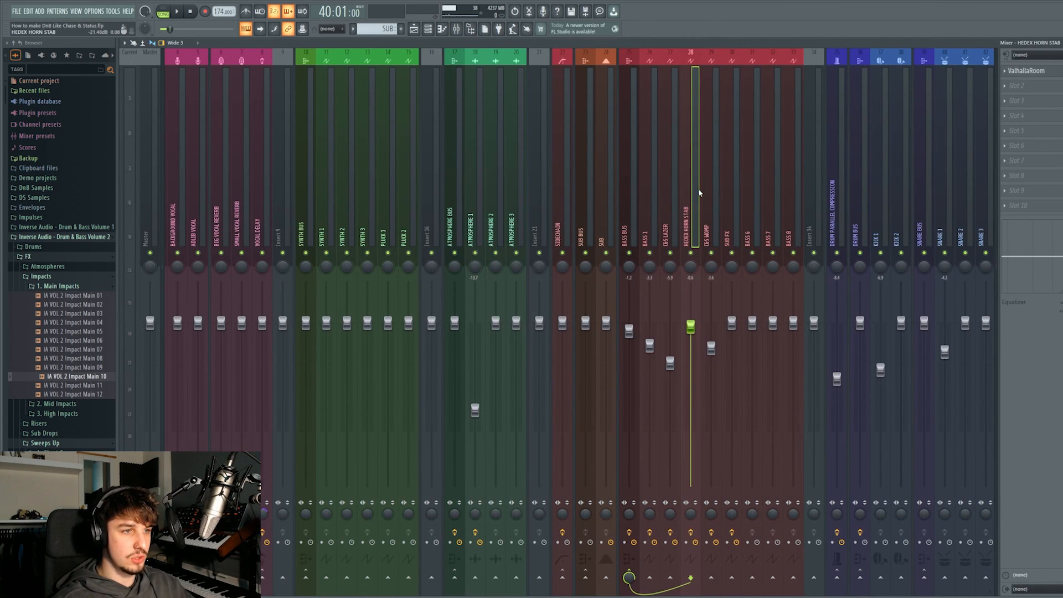
click(713, 194)
click(733, 194)
click(1033, 73)
key(b)
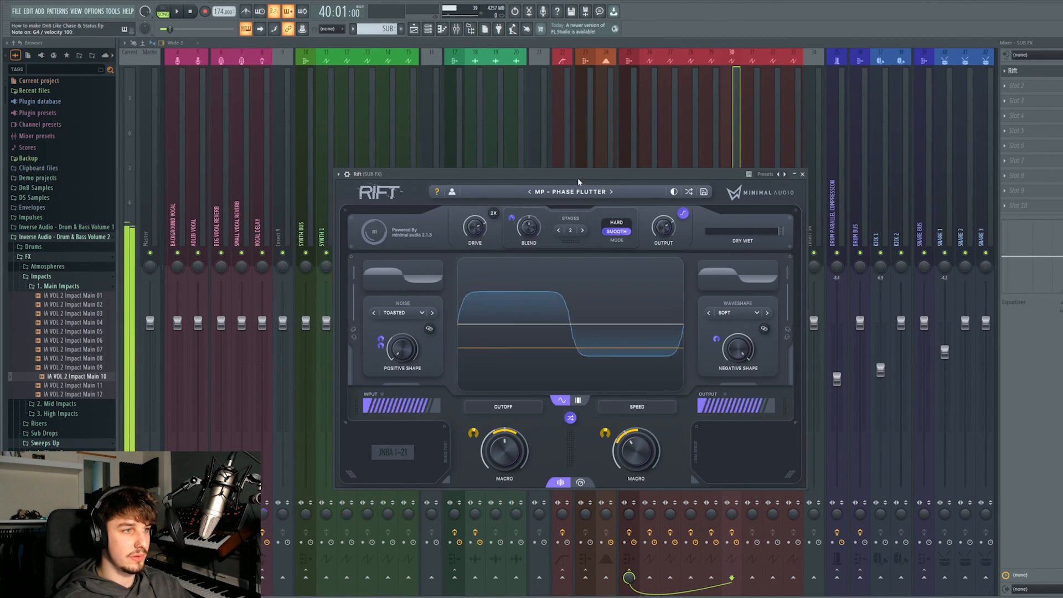
click(802, 174)
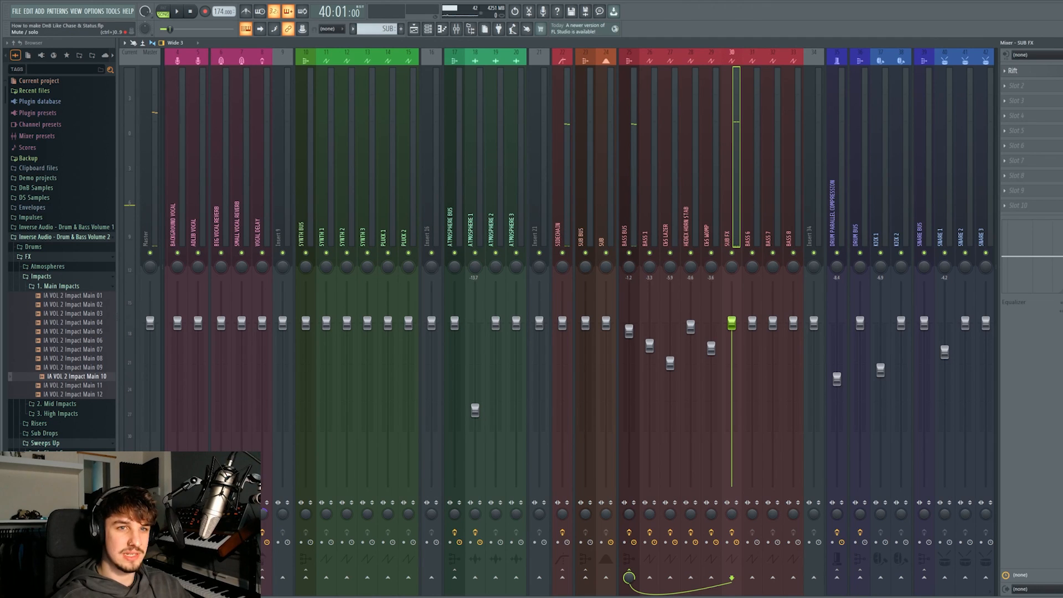
key(b)
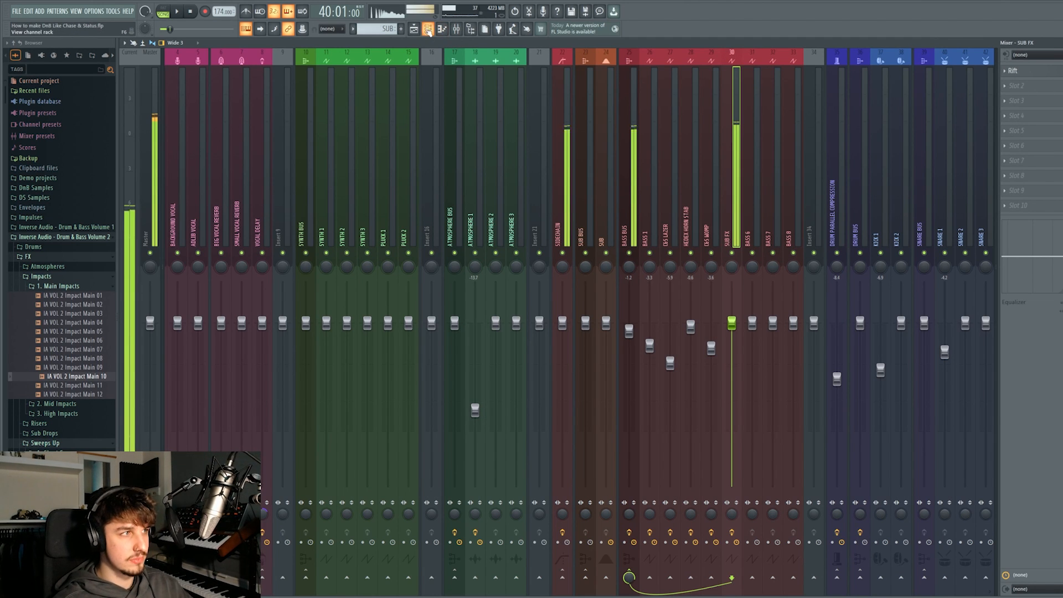
Examine the Hedex Horn Stab channel's Serum patch, covering its oscillators, Envelope 2 and effects rack down to the EQ.
key(F5)
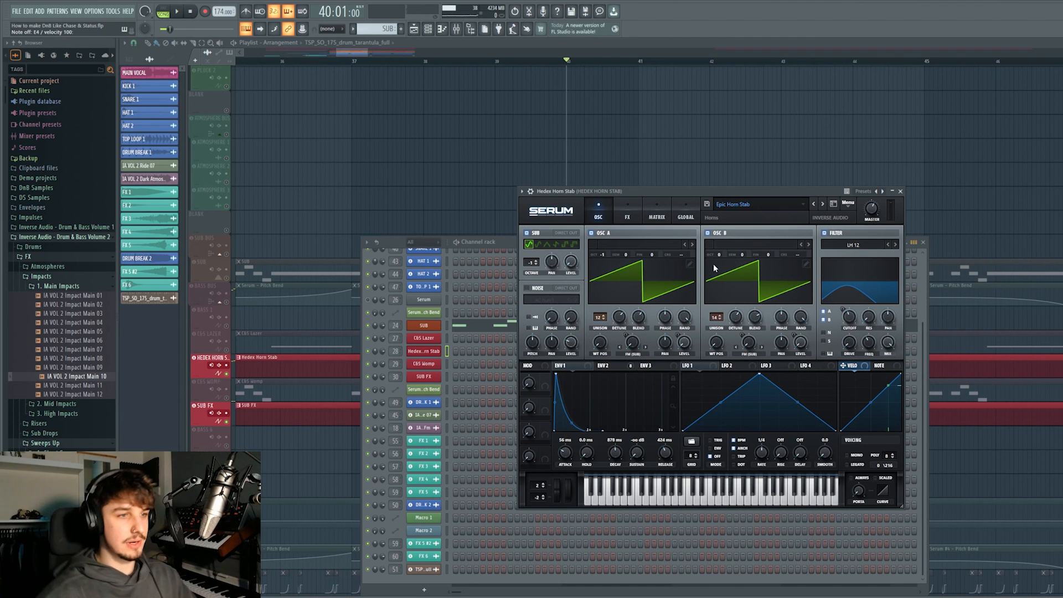
click(604, 366)
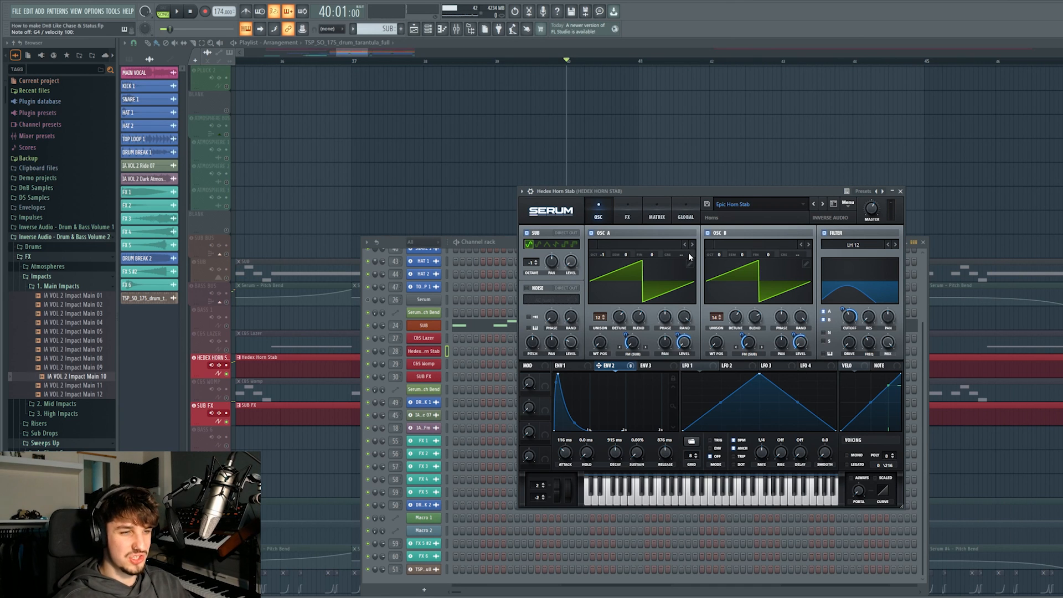
click(619, 217)
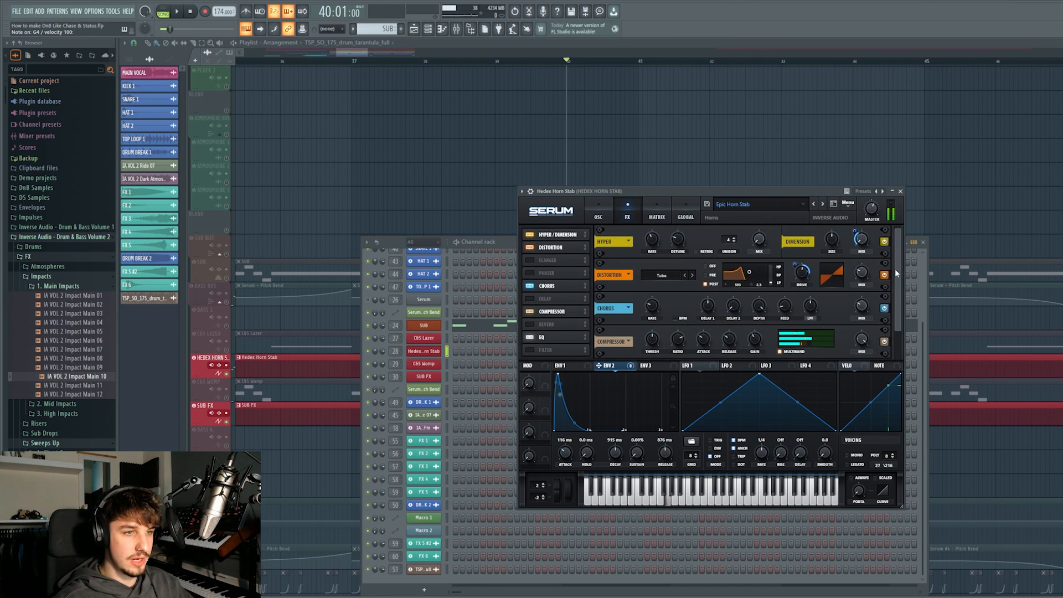
drag(895, 268, 899, 317)
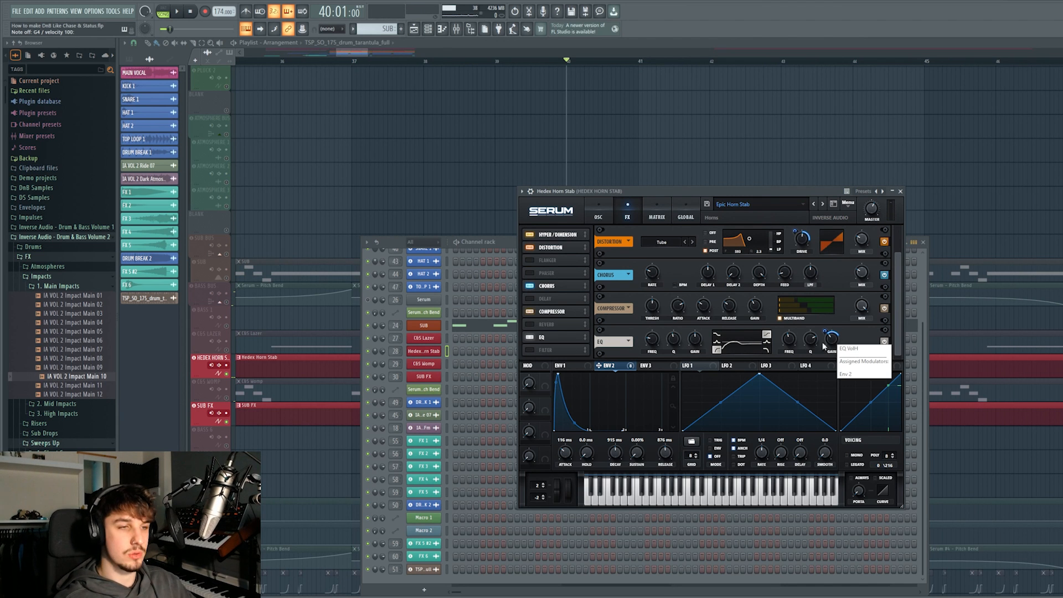
click(596, 214)
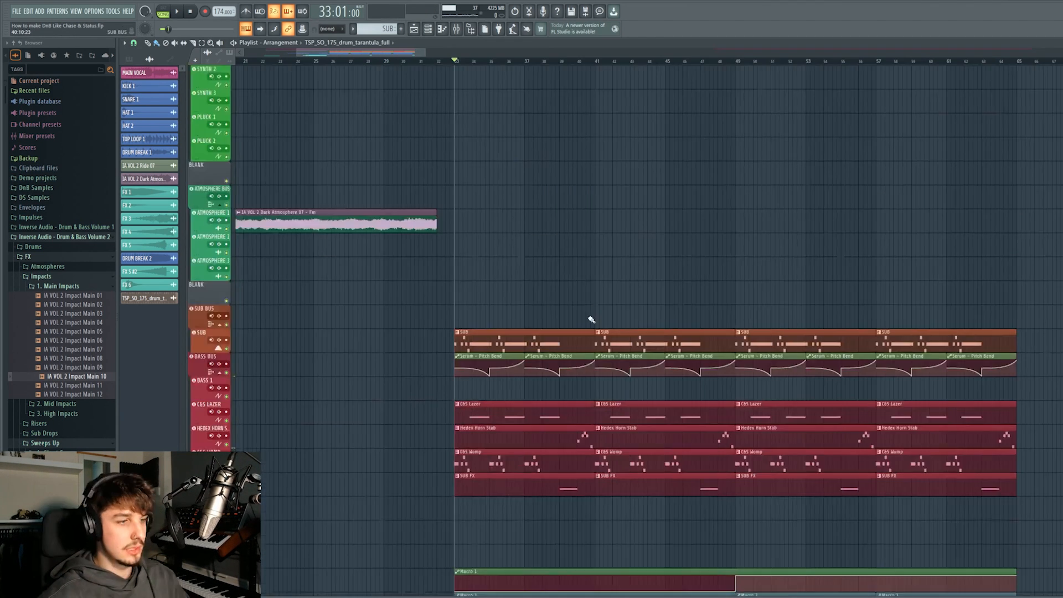
Play the full drop from bar 33 with all tracks unmuted, looking over the bass, macro automation and drum tracks.
scroll(589, 316, down, 5)
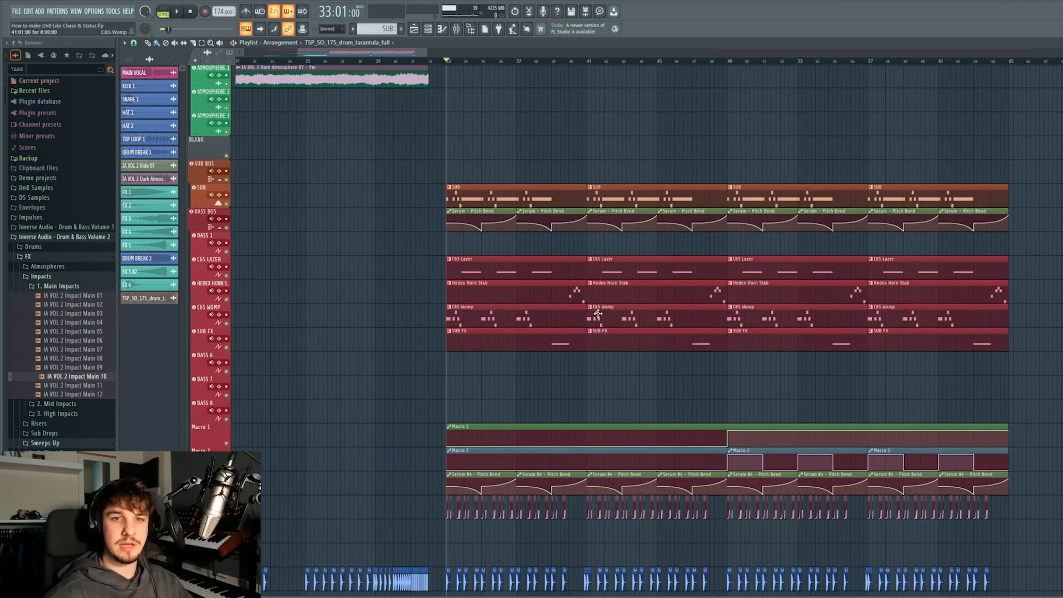
key(space)
scroll(641, 301, down, 3)
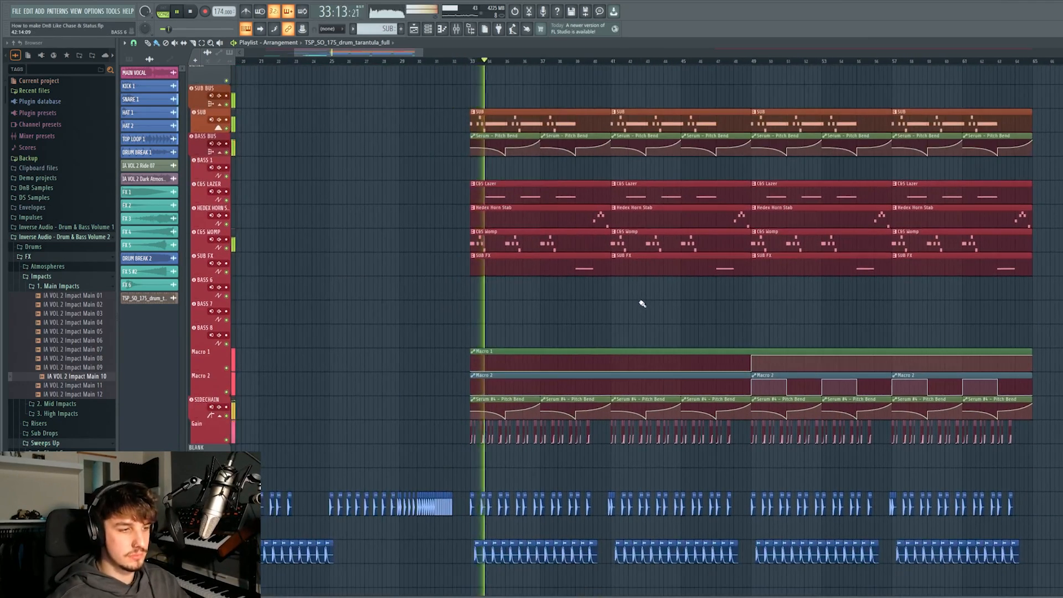
scroll(625, 311, down, 6)
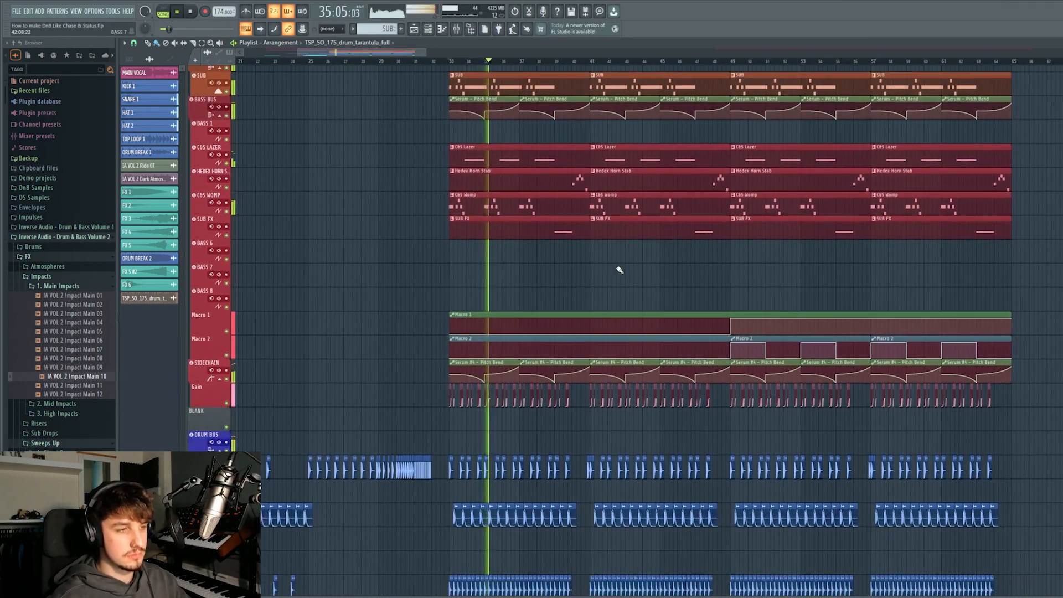
scroll(613, 299, down, 4)
scroll(614, 302, up, 6)
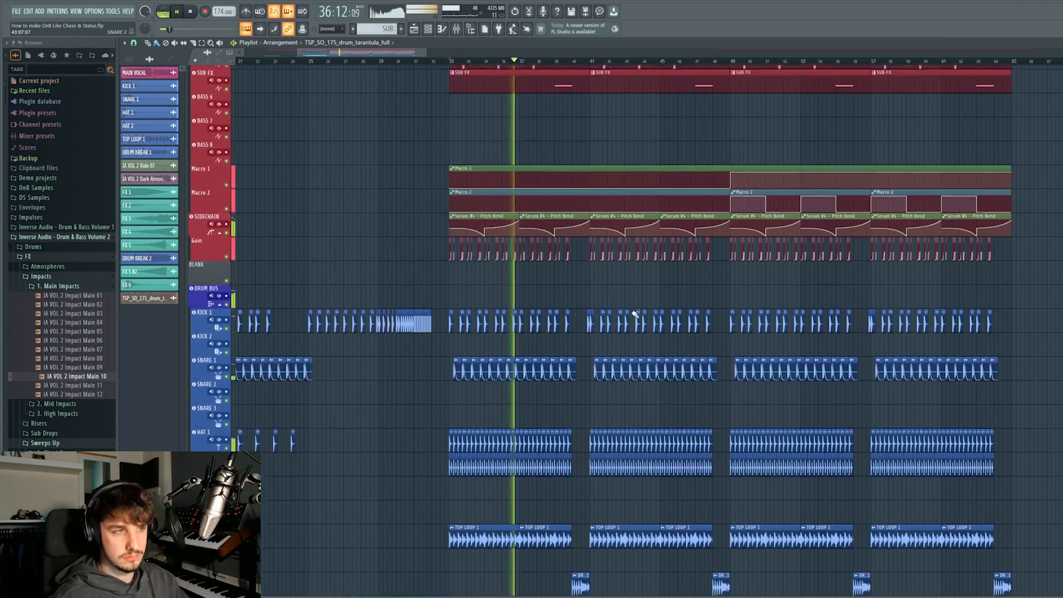
scroll(633, 313, up, 5)
scroll(604, 321, up, 2)
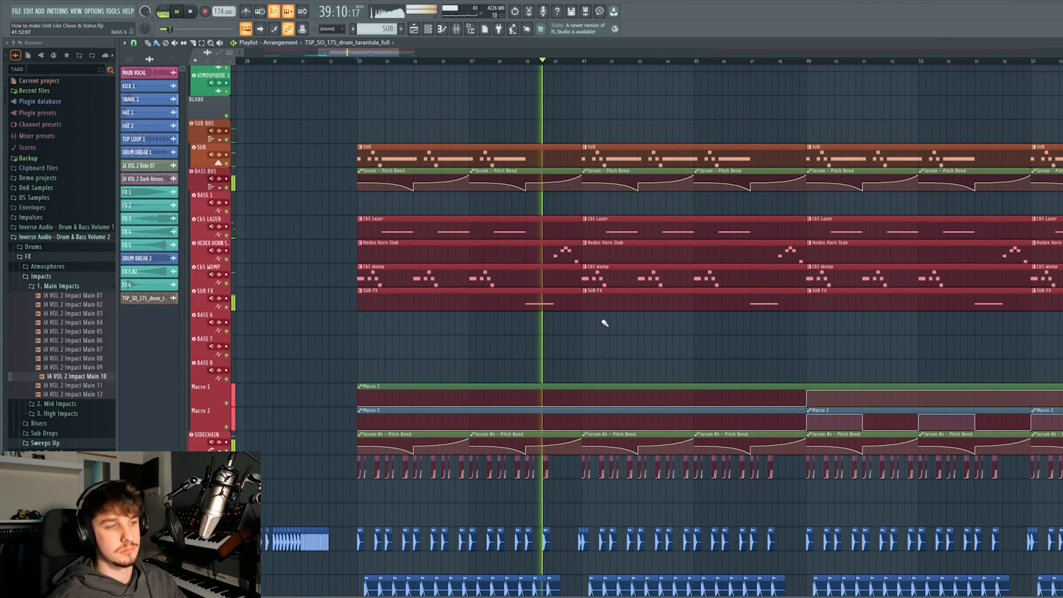
scroll(641, 340, down, 2)
scroll(642, 340, right, 3)
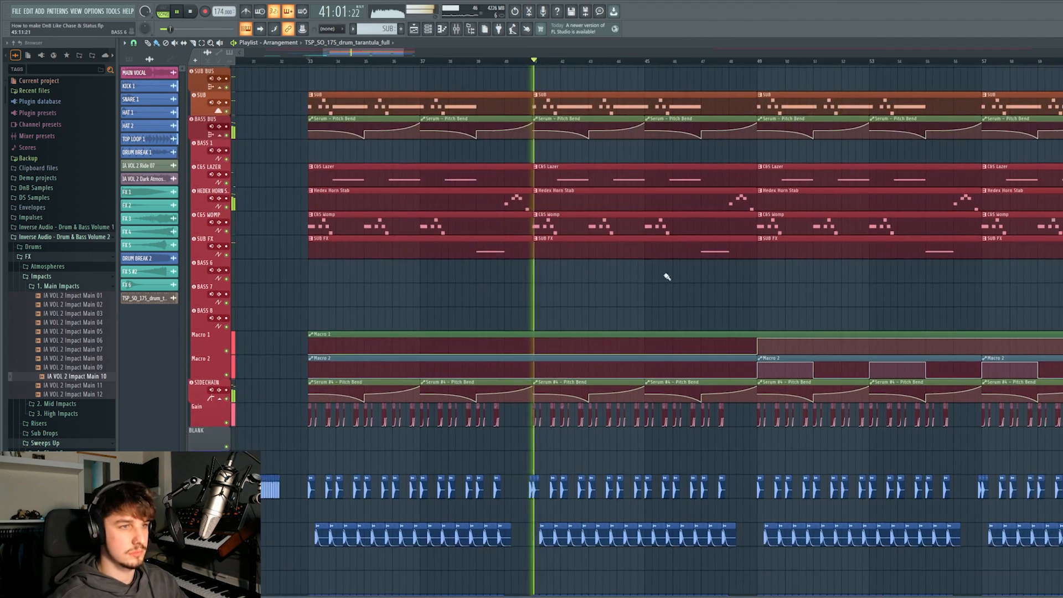
key(space)
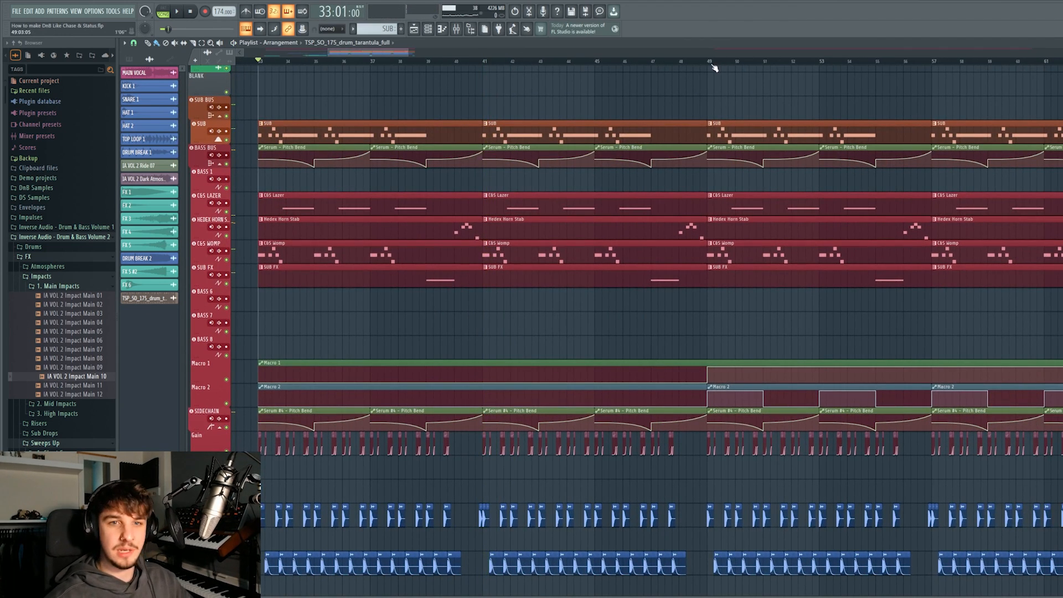
Move the playback position to bar 49 and pick the C&S Lazer clip where the Macro 1 and Macro 2 automation changes.
scroll(693, 261, up, 4)
scroll(693, 261, right, 2)
click(651, 65)
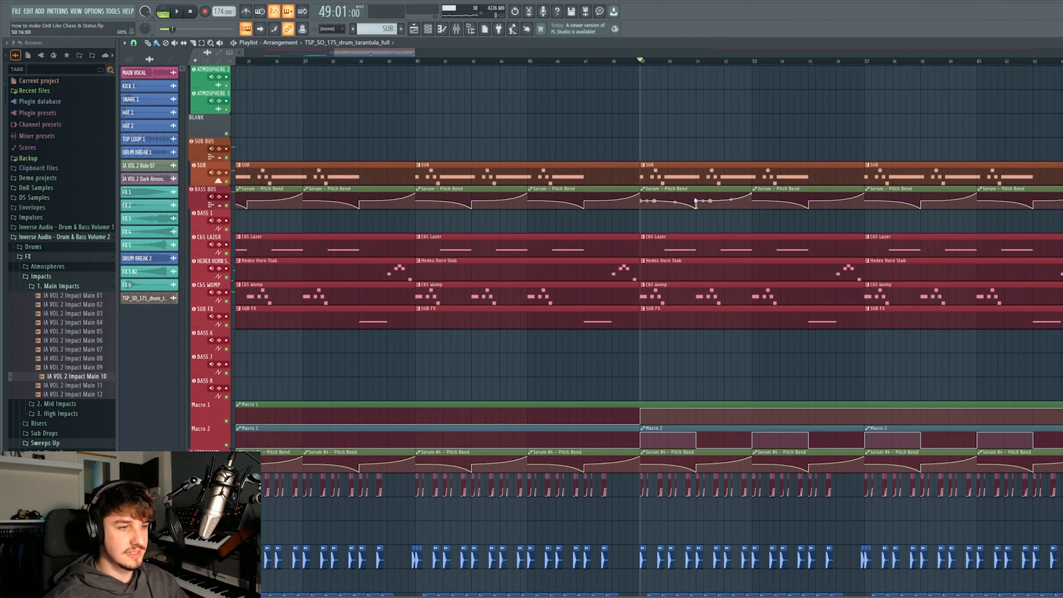
scroll(695, 202, down, 3)
scroll(696, 202, right, 1)
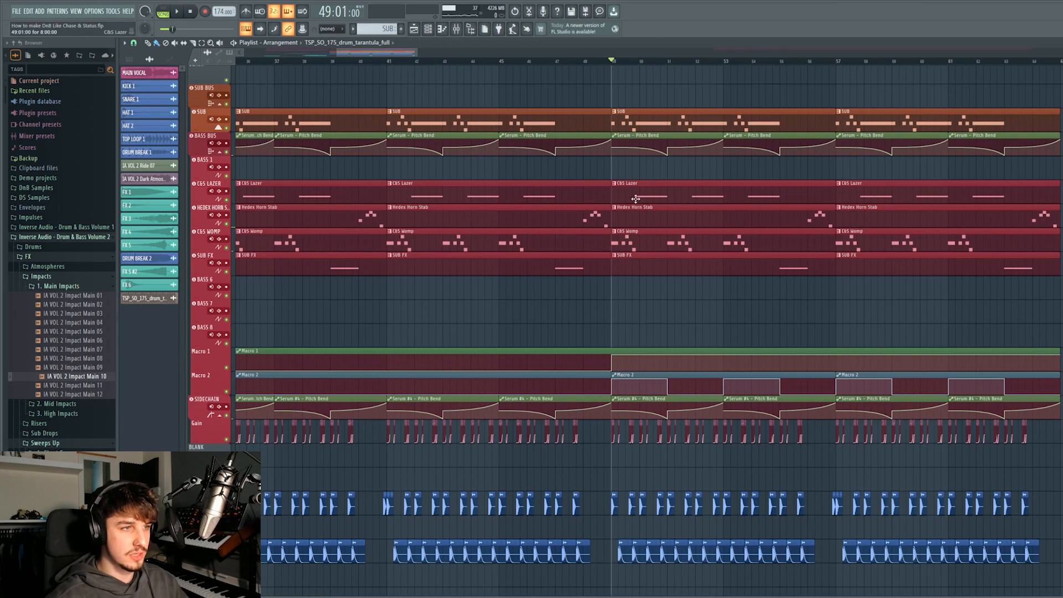
drag(636, 199, 637, 191)
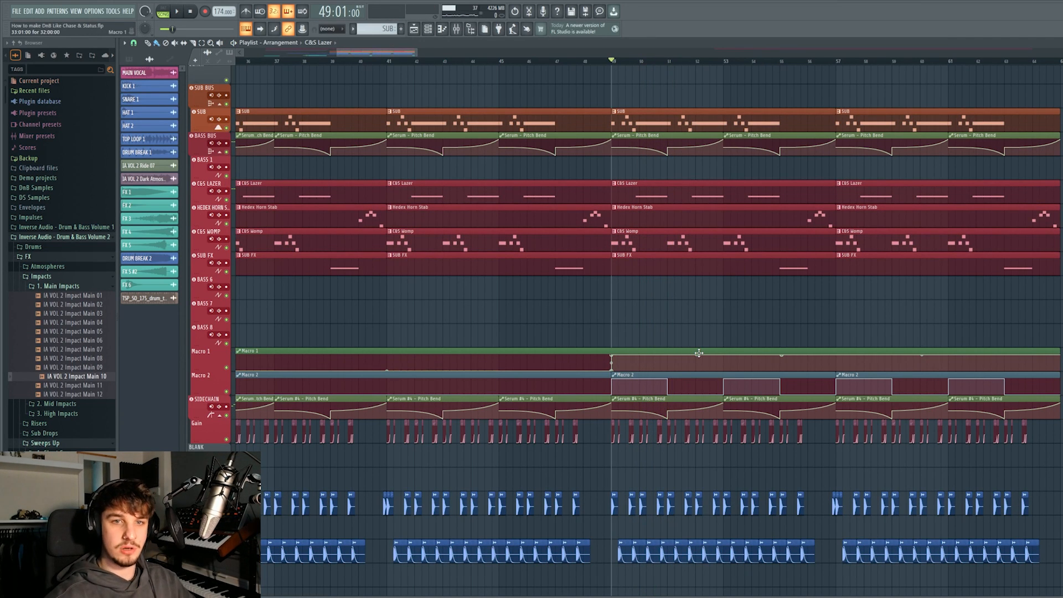
Play the second half of the drop from bar 49, where the Macro 1 and Macro 2 automation changes.
scroll(715, 361, right, 1)
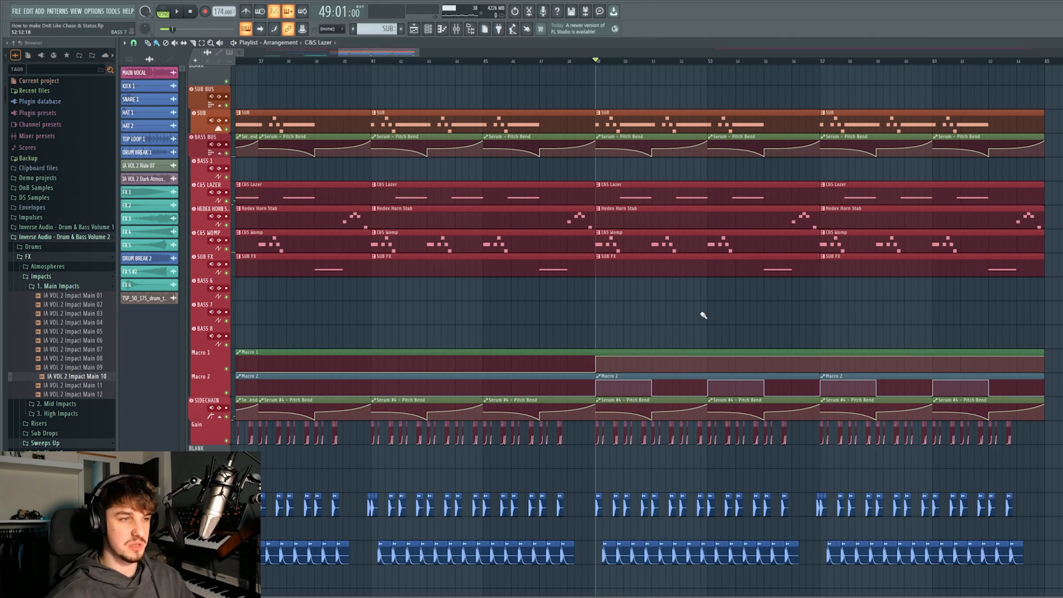
key(space)
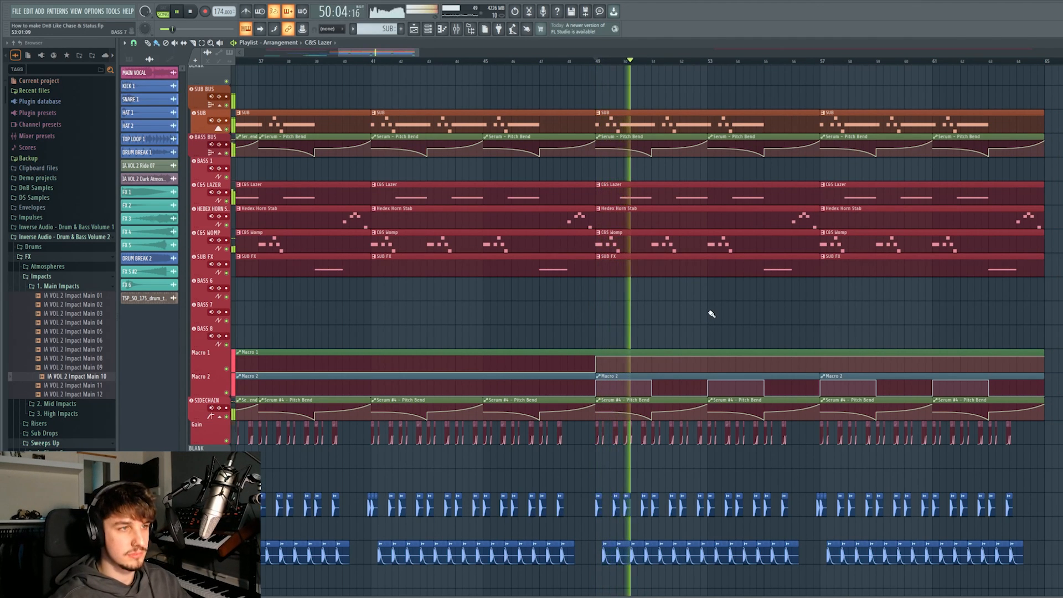
drag(712, 314, 795, 351)
Go from the bass section to the vocal tracks in the playlist and unmute the Acapella track.
scroll(770, 349, down, 2)
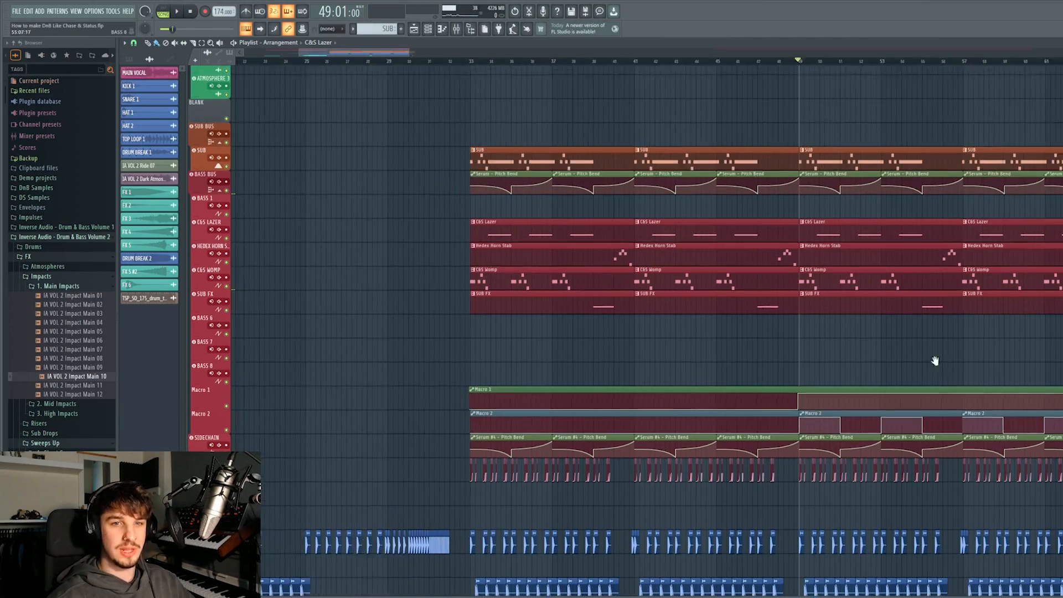
scroll(807, 372, down, 3)
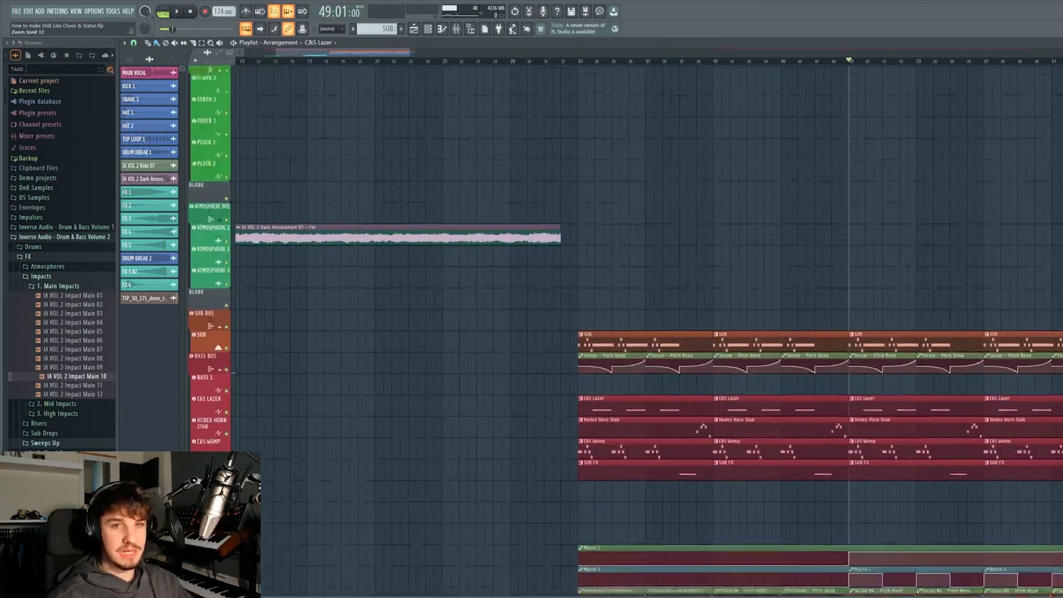
scroll(755, 309, up, 3)
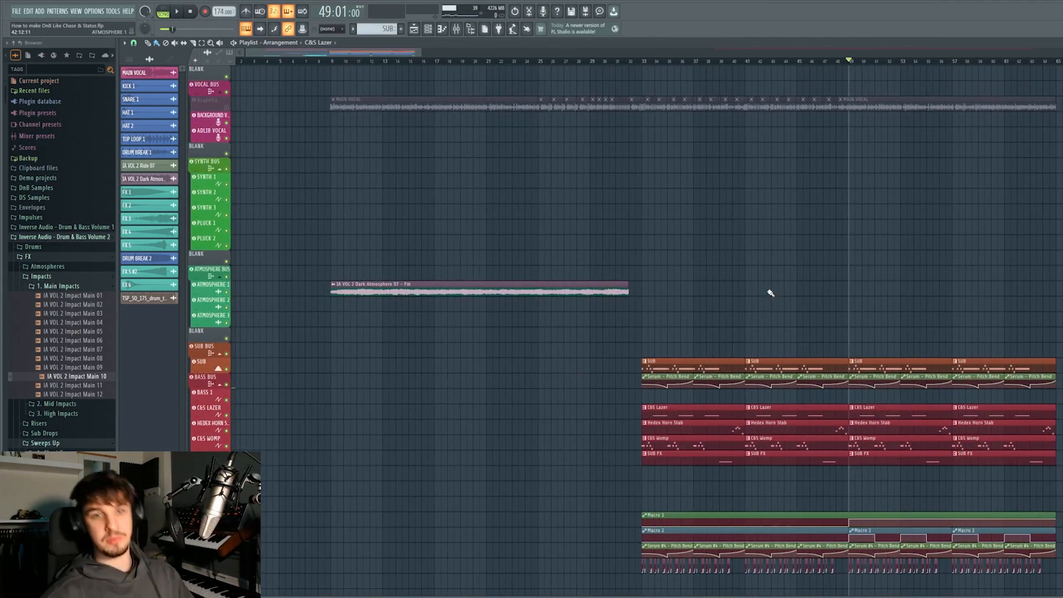
scroll(771, 293, right, 2)
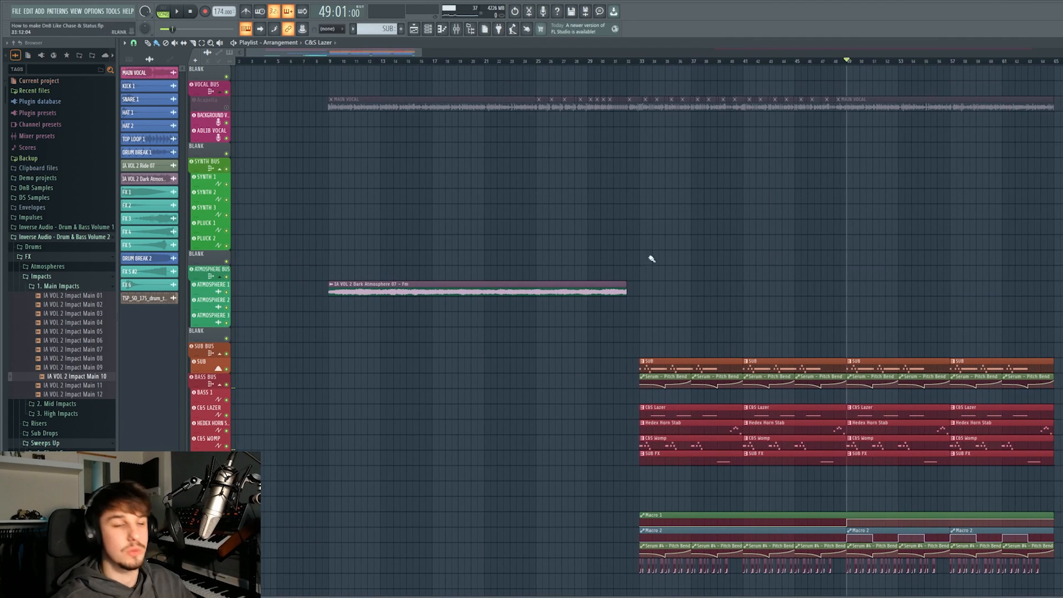
scroll(745, 265, left, 1)
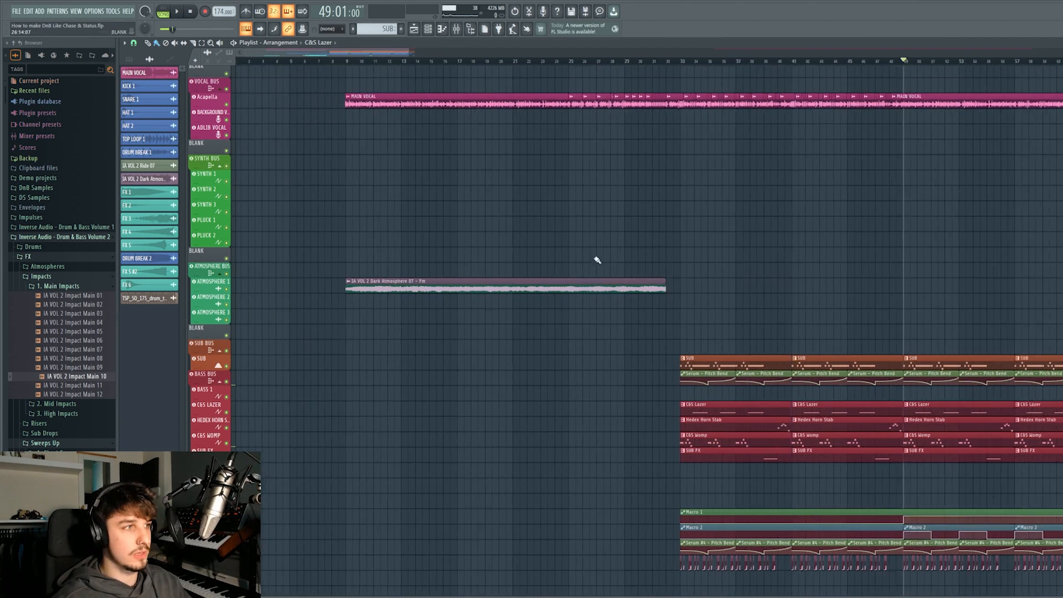
scroll(610, 243, left, 1)
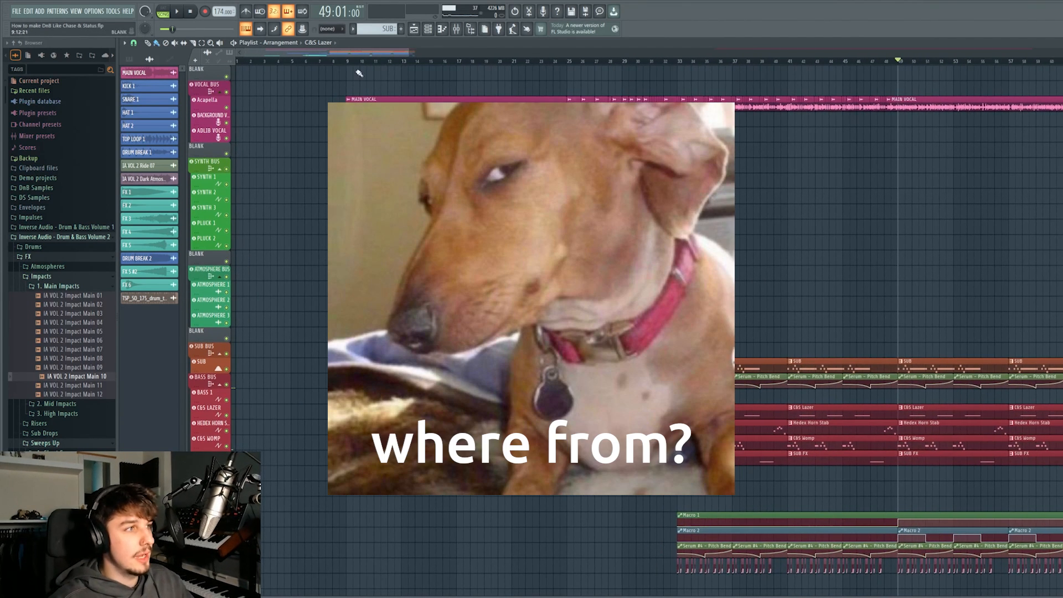
Move the playback position to bar 9 at the start of the vocal and solo the Acapella track.
click(350, 64)
scroll(349, 72, up, 3)
scroll(274, 150, down, 1)
scroll(275, 171, up, 1)
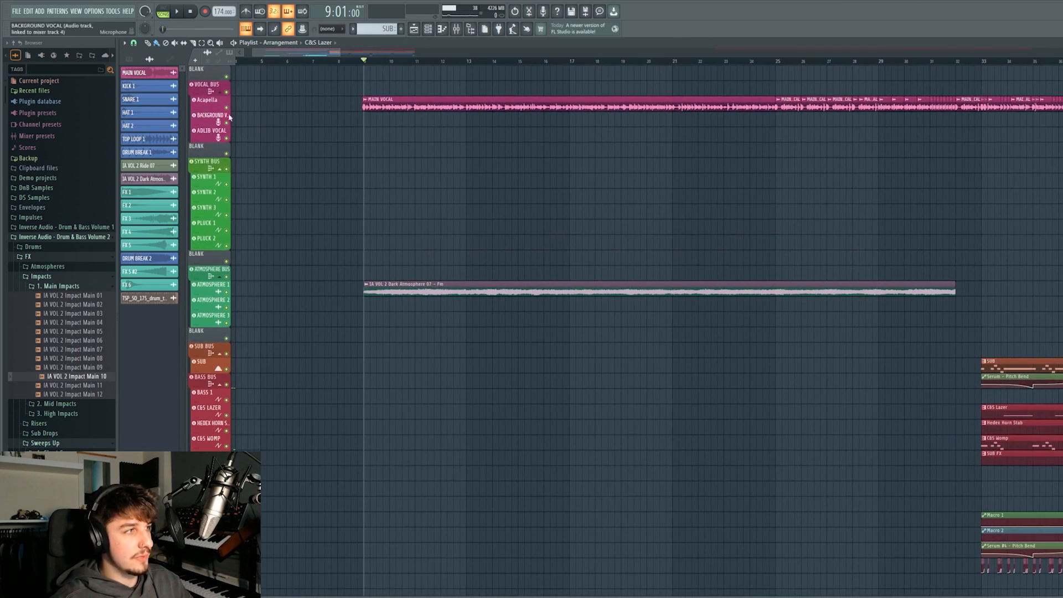
right_click(226, 107)
scroll(809, 173, down, 2)
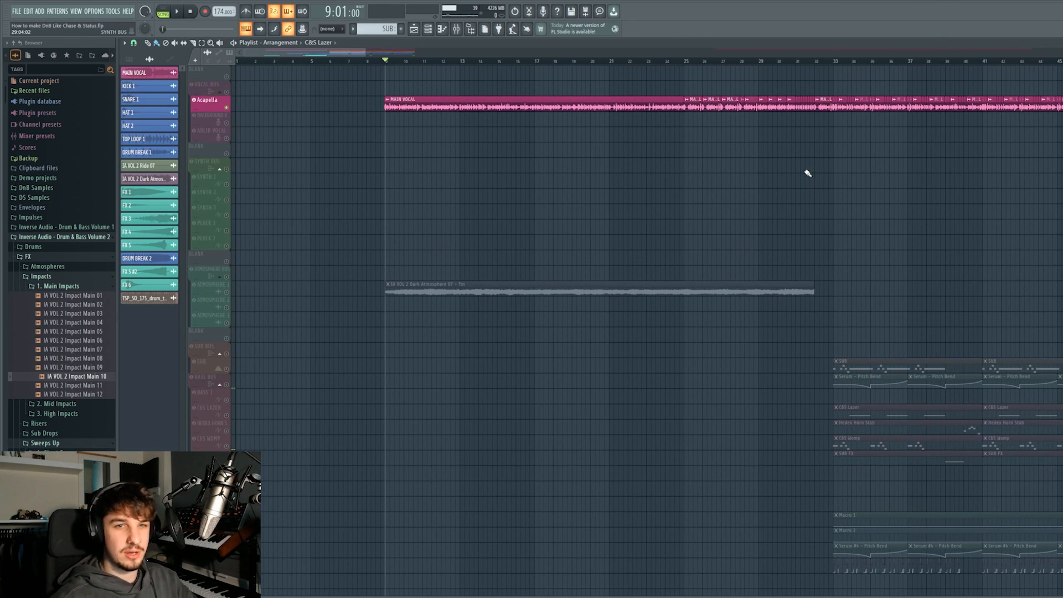
Look along the soloed vocal up to the drop and play its opening bars from bar 9.
scroll(798, 254, right, 1)
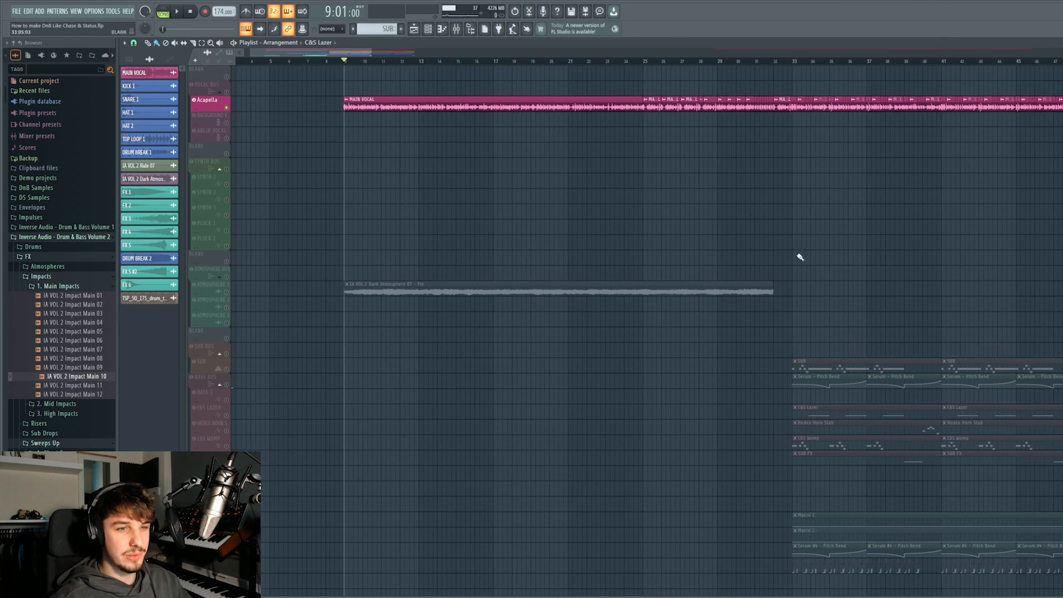
scroll(798, 247, down, 6)
scroll(806, 294, up, 6)
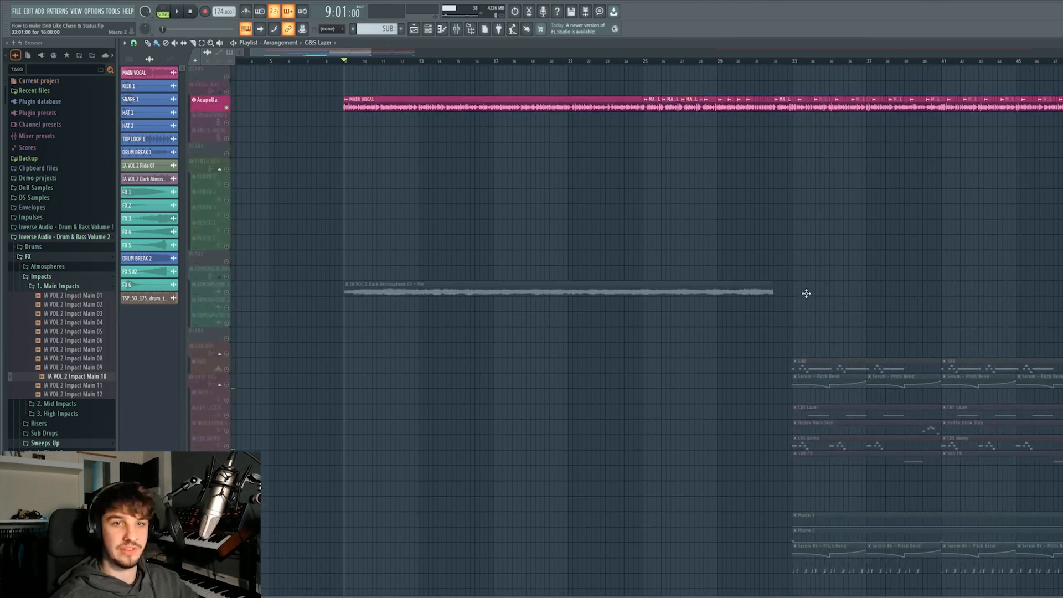
scroll(797, 285, left, 1)
scroll(441, 188, up, 3)
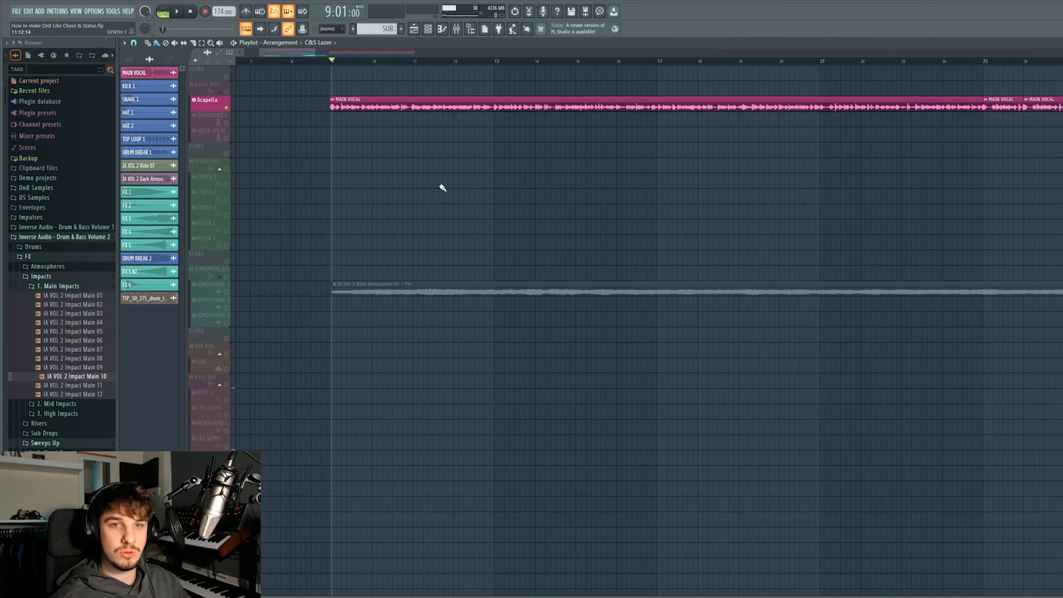
key(space)
scroll(397, 221, down, 2)
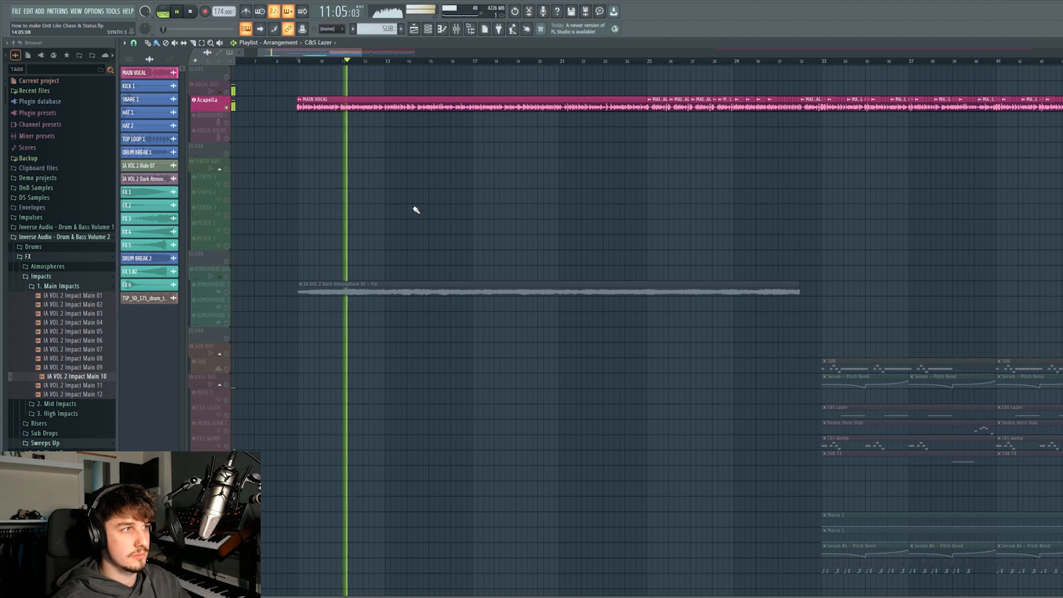
key(space)
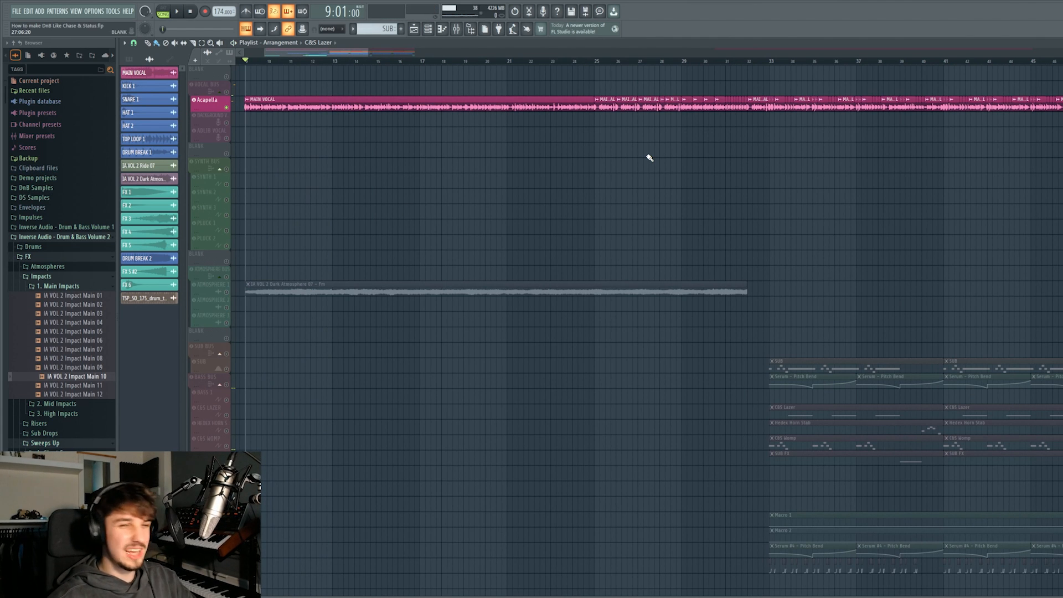
Examine the chopped MAIN VOCAL clips leading into the drop and set the playback position to bar 31.
mouse_move(639, 84)
mouse_down()
mouse_move(646, 164)
mouse_move(734, 174)
mouse_up()
drag(400, 151, 547, 115)
ctrl+click(636, 156)
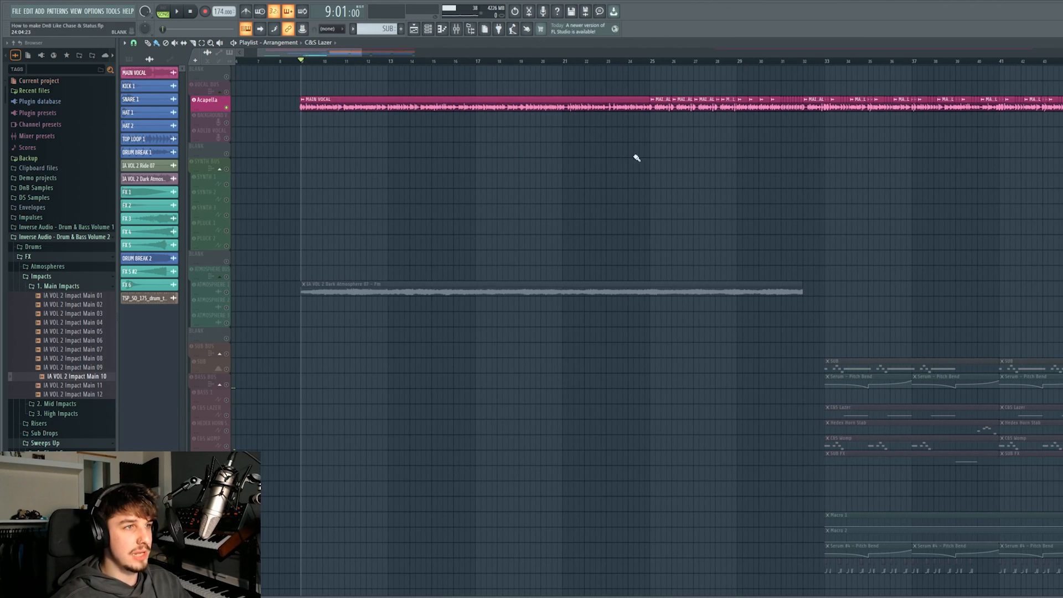
drag(637, 157, 586, 111)
click(600, 61)
scroll(617, 81, up, 3)
drag(469, 149, 821, 92)
drag(757, 183, 524, 242)
ctrl+click(706, 225)
drag(666, 150, 961, 91)
ctrl+click(884, 244)
drag(634, 229, 830, 235)
Play the soloed acapella from bar 31 through the opening bars of the drop.
key(space)
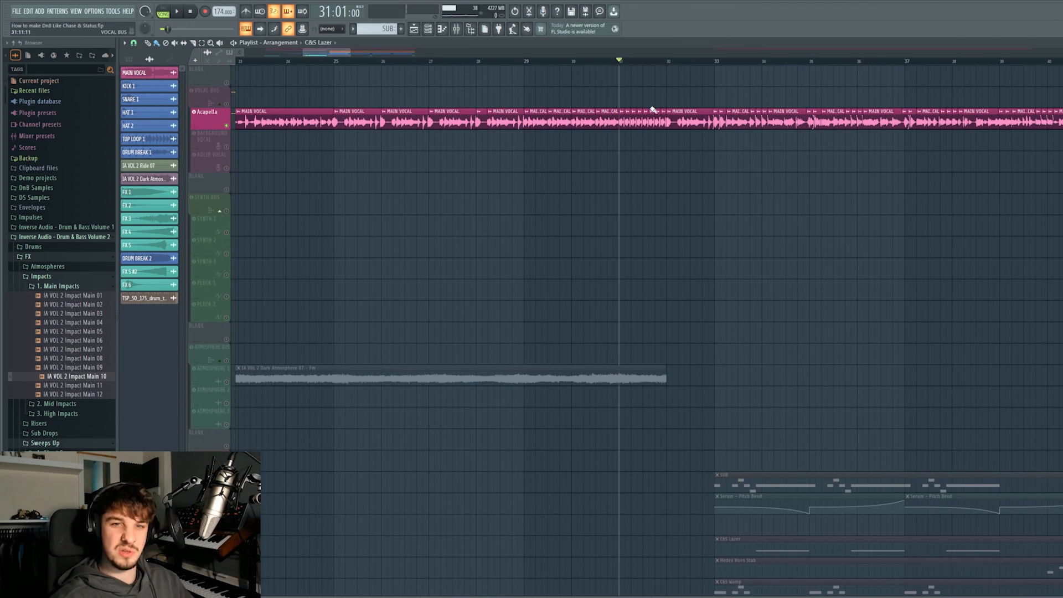
key(space)
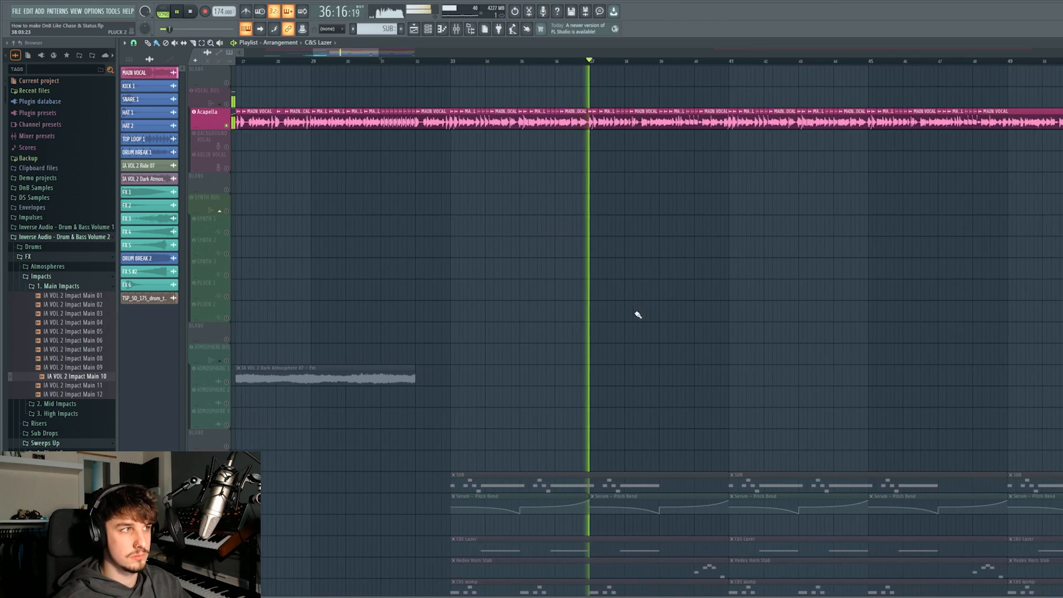
key(space)
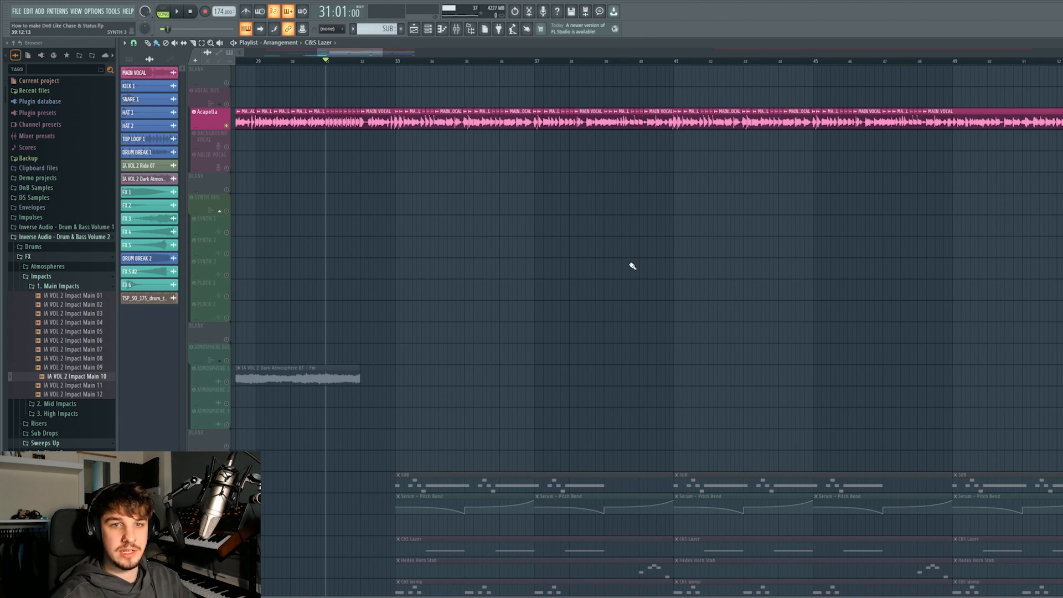
Unsolo the Acapella track and move the playback position to bar 32, just before the drop.
scroll(451, 359, down, 4)
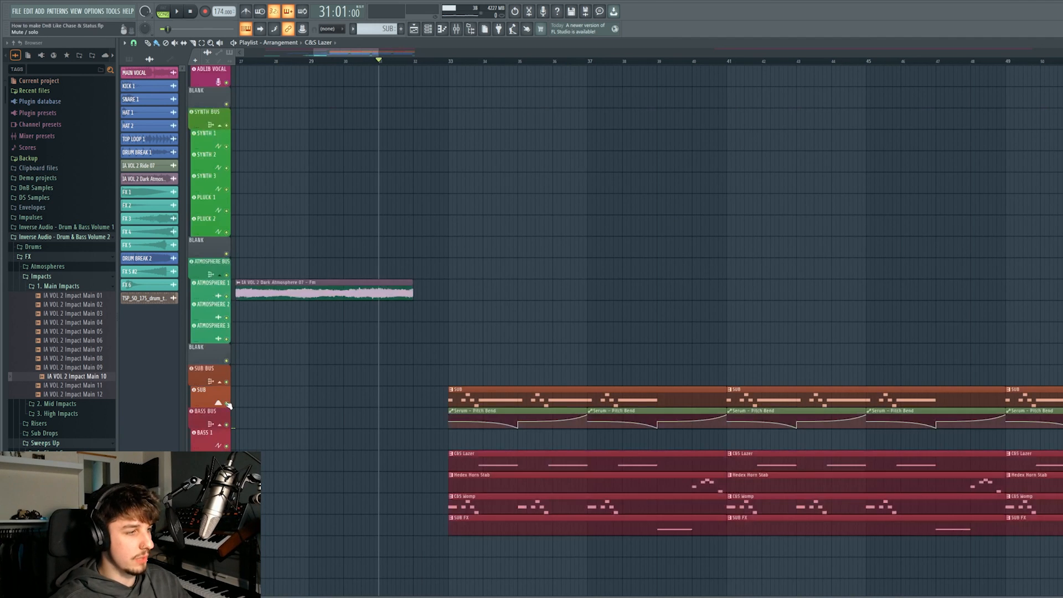
scroll(546, 463, up, 4)
drag(480, 59, 444, 63)
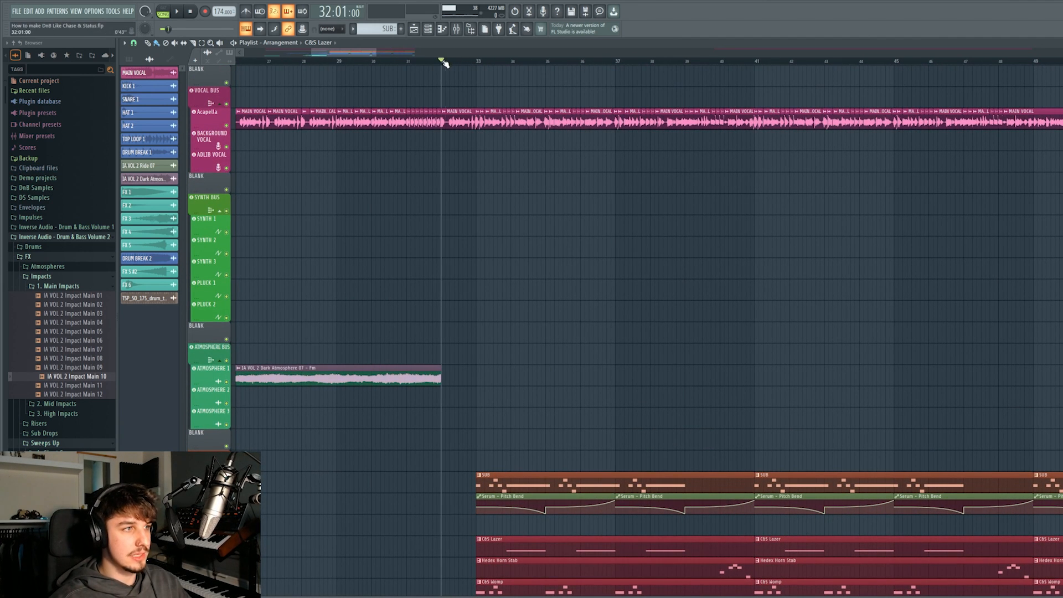
Play the drop with the vocal and all other tracks from bar 32, looking over the vocal, sub and bass clips.
scroll(641, 240, down, 1)
key(space)
scroll(646, 257, down, 3)
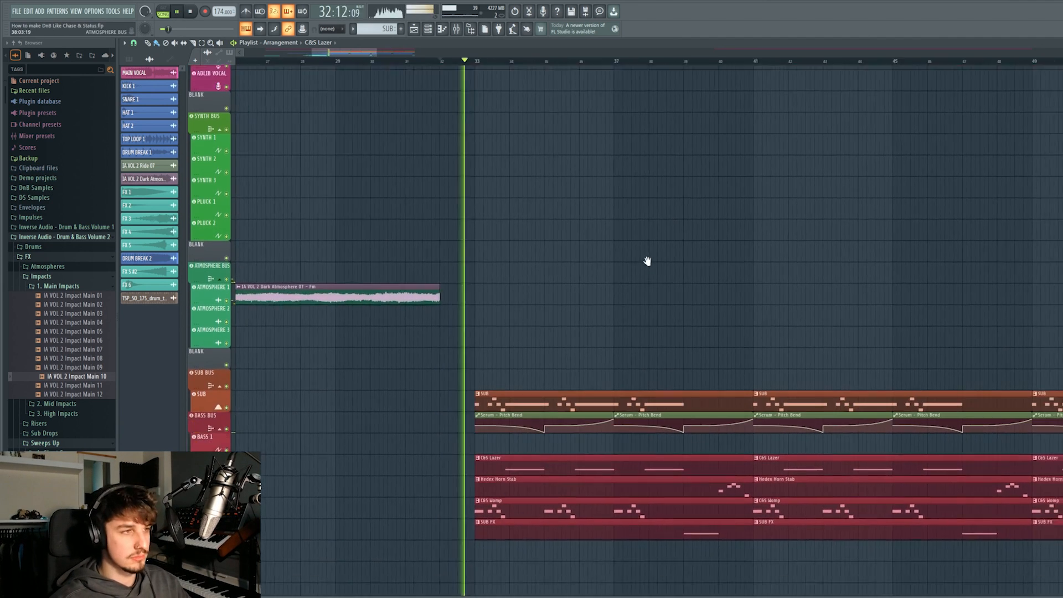
scroll(637, 266, up, 3)
scroll(634, 299, up, 2)
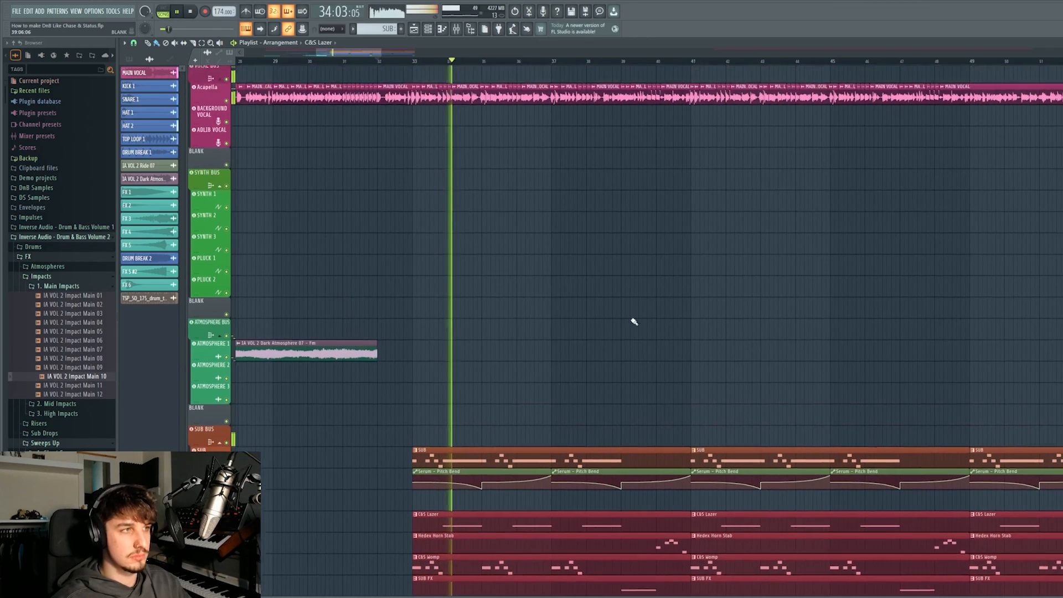
scroll(632, 320, down, 2)
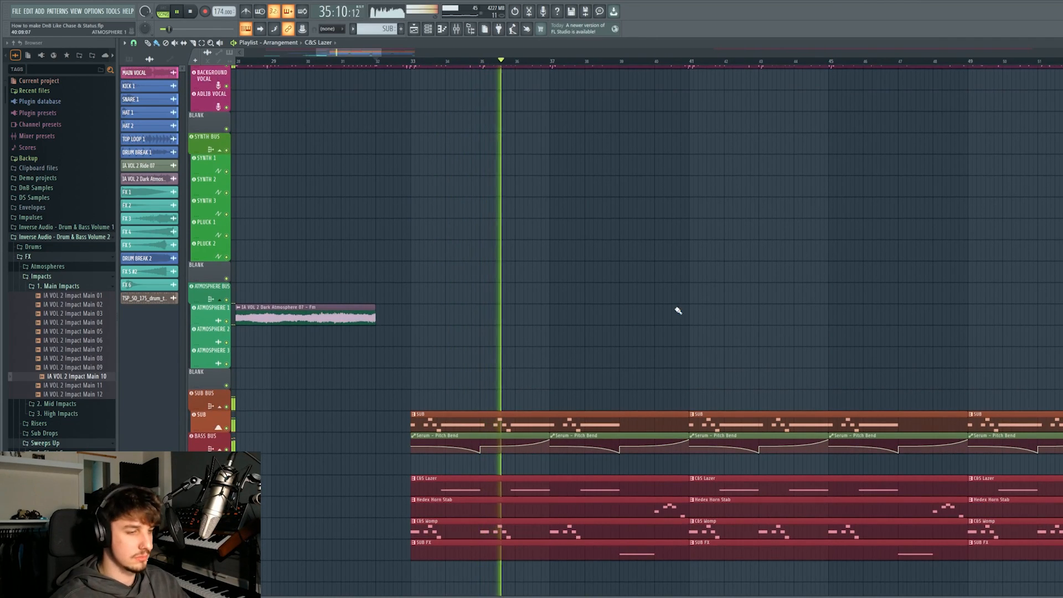
scroll(679, 309, up, 3)
scroll(682, 311, down, 4)
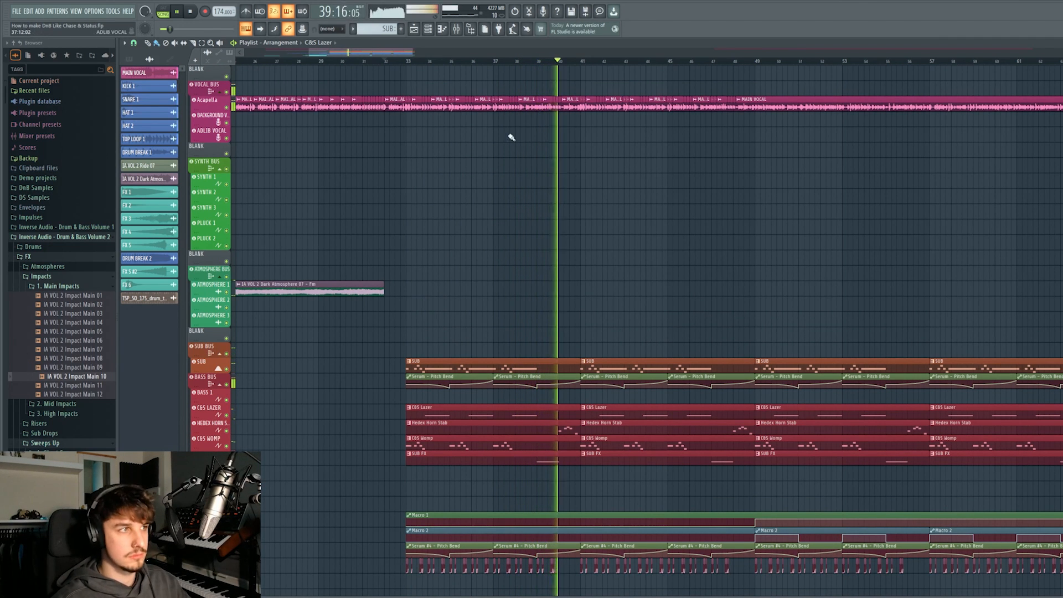
scroll(549, 160, down, 1)
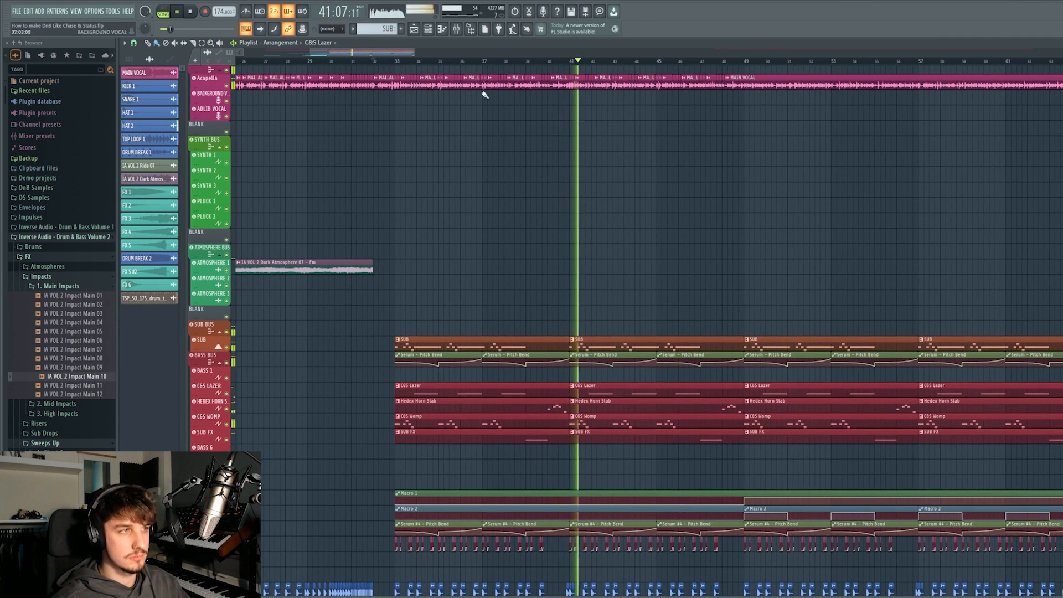
key(space)
Open the mixer and inspect the effects chain on the Acapella track.
click(457, 29)
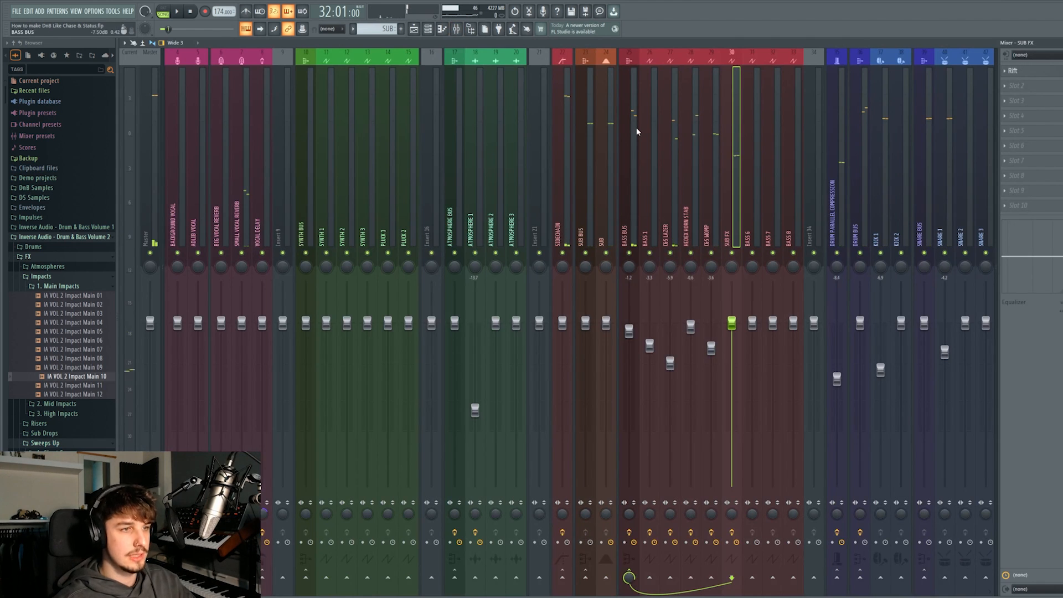
scroll(639, 136, left, 3)
click(553, 193)
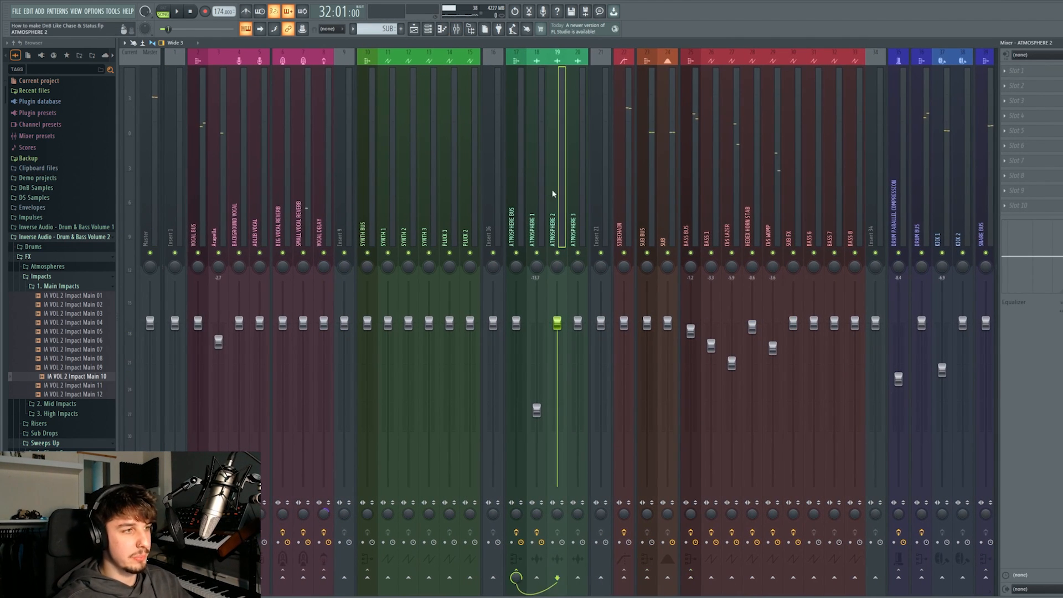
click(223, 188)
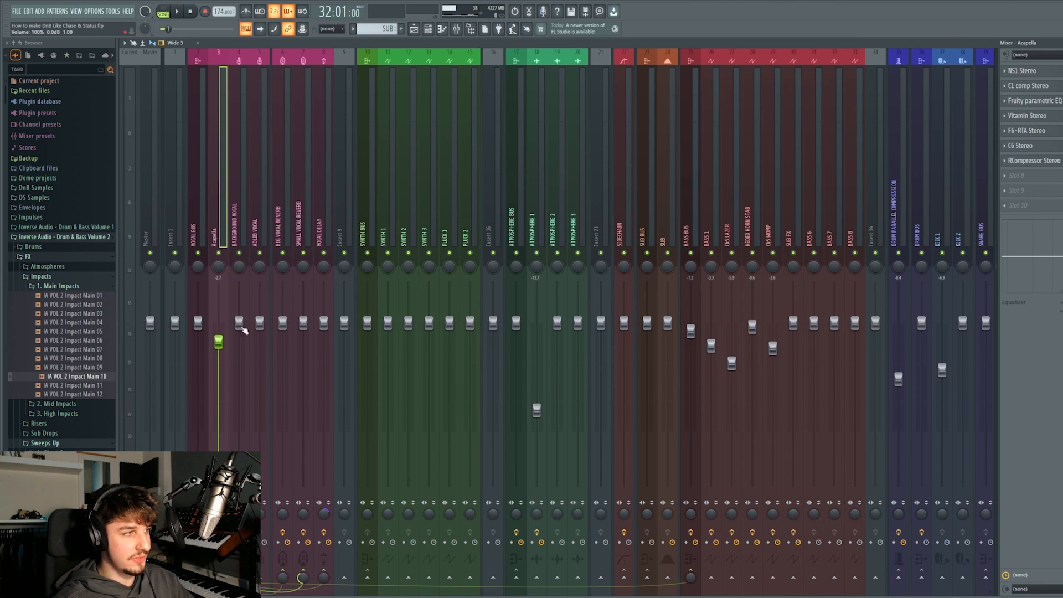
Open Trackspacer 2.5 on the BASS BUS and lower its amount to 9% while playing the drop from bar 32.
click(694, 214)
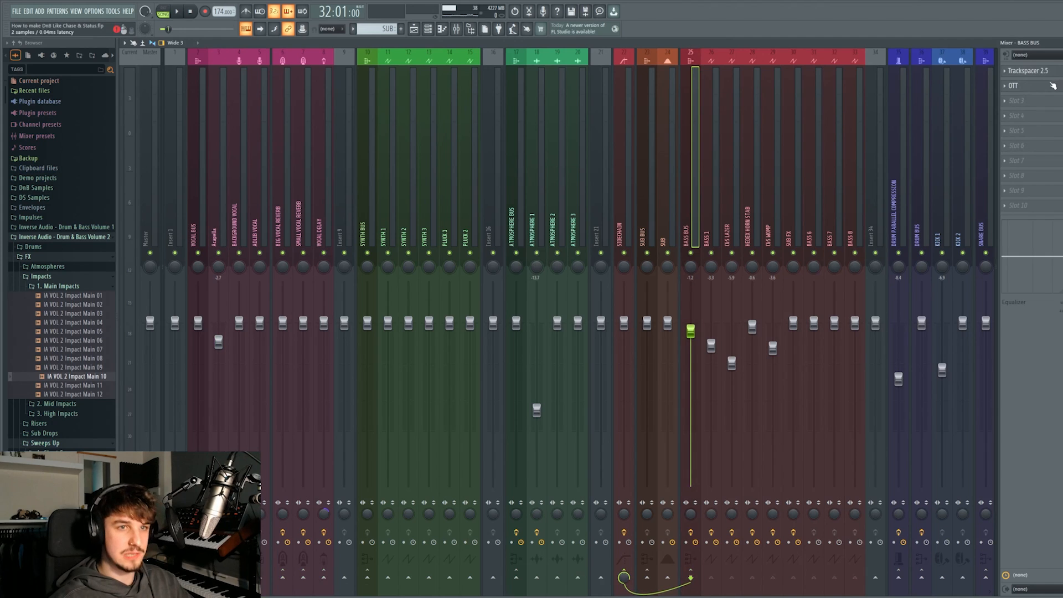
click(1049, 72)
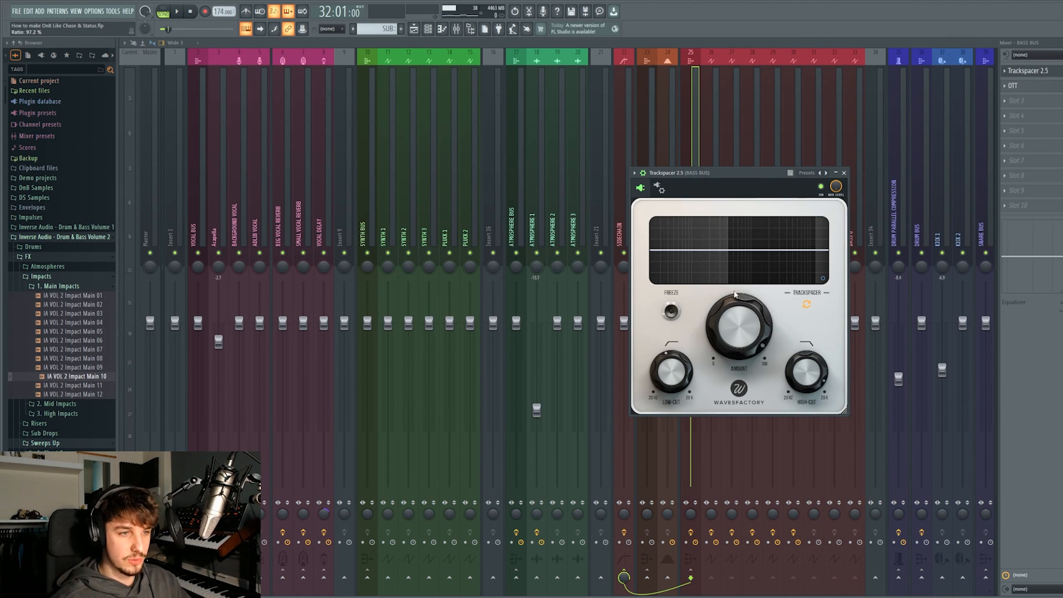
key(space)
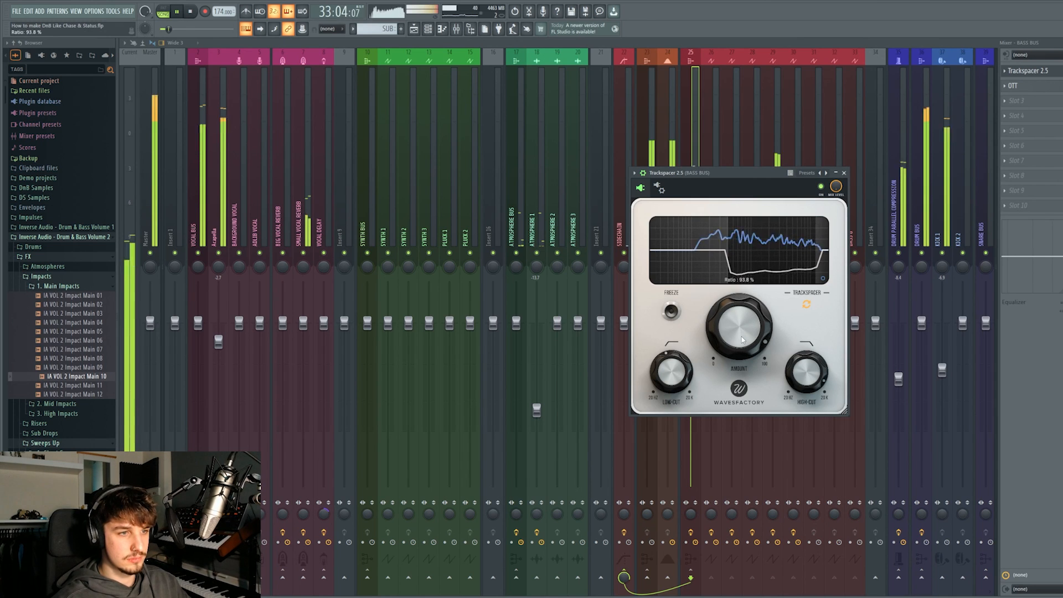
drag(742, 339, 740, 405)
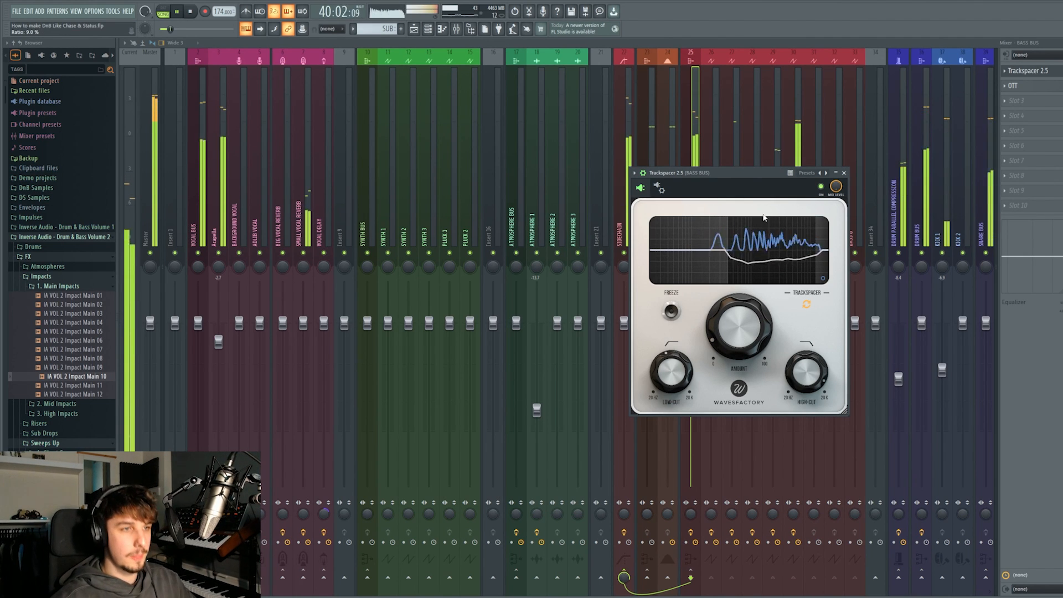
key(space)
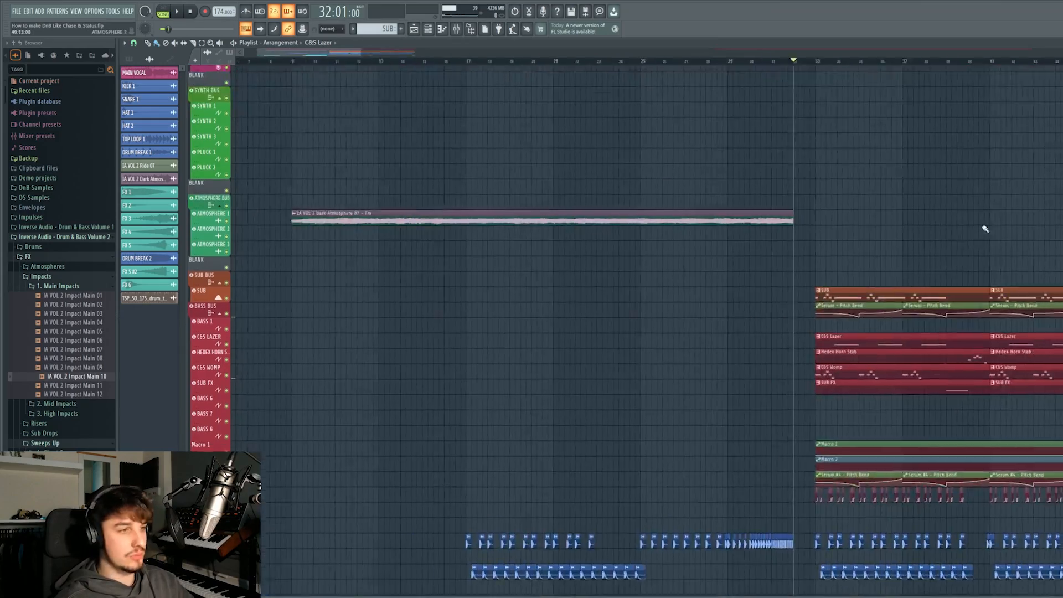
Solo the ATMOSPHERE 1 track and play the Dark Atmosphere 07 clip from bar 9.
scroll(986, 229, down, 3)
scroll(617, 280, down, 3)
scroll(617, 281, up, 4)
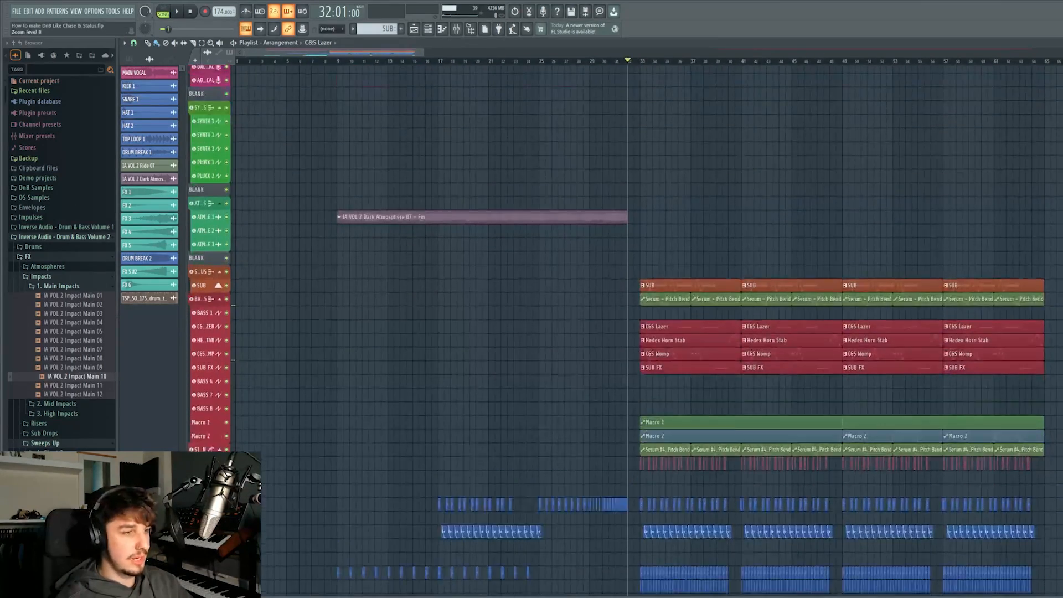
scroll(389, 393, up, 3)
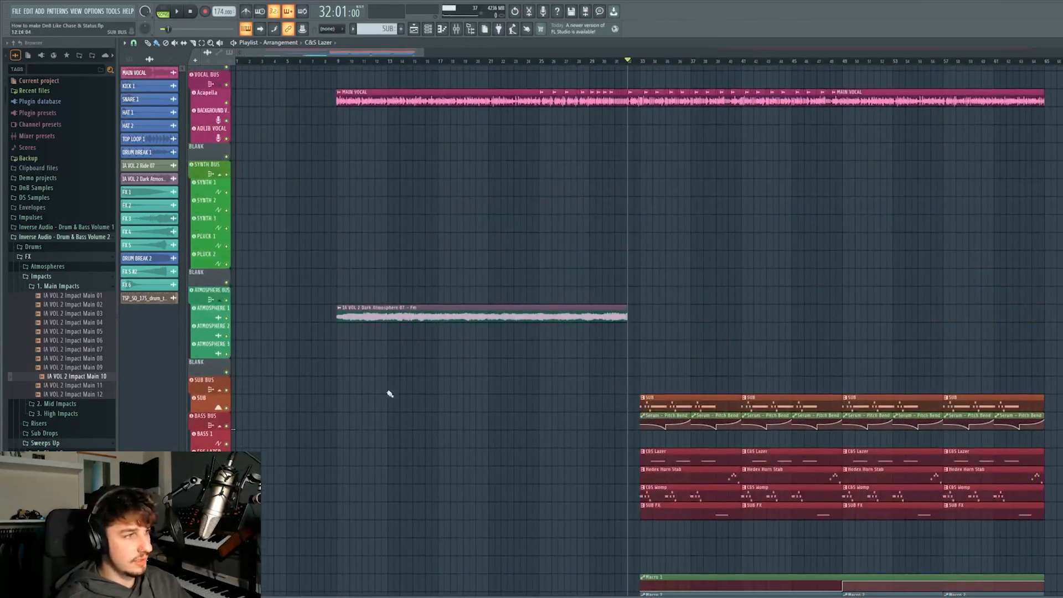
right_click(227, 319)
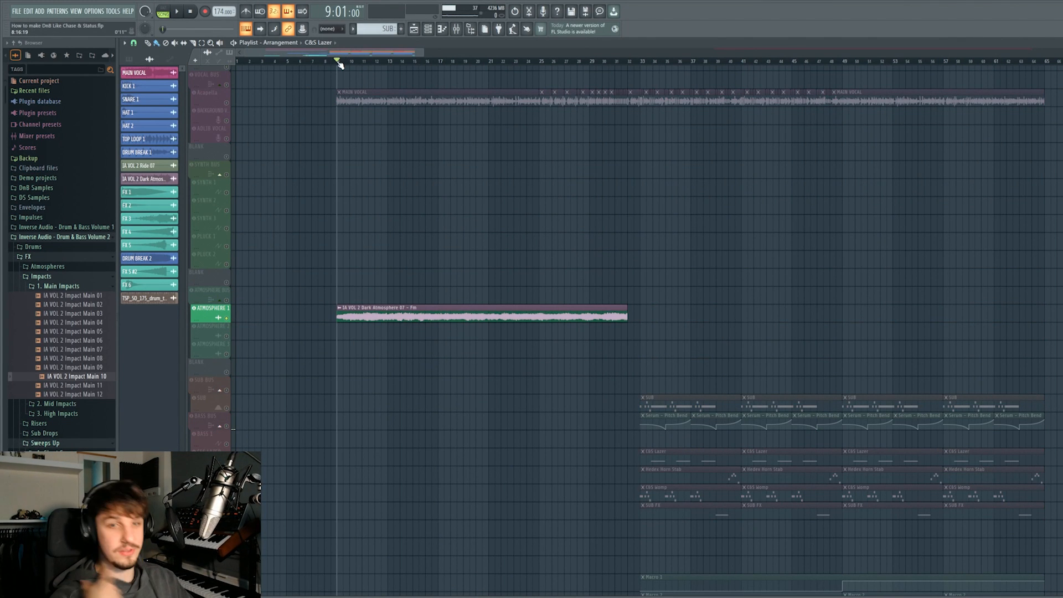
scroll(397, 178, up, 2)
scroll(428, 245, up, 2)
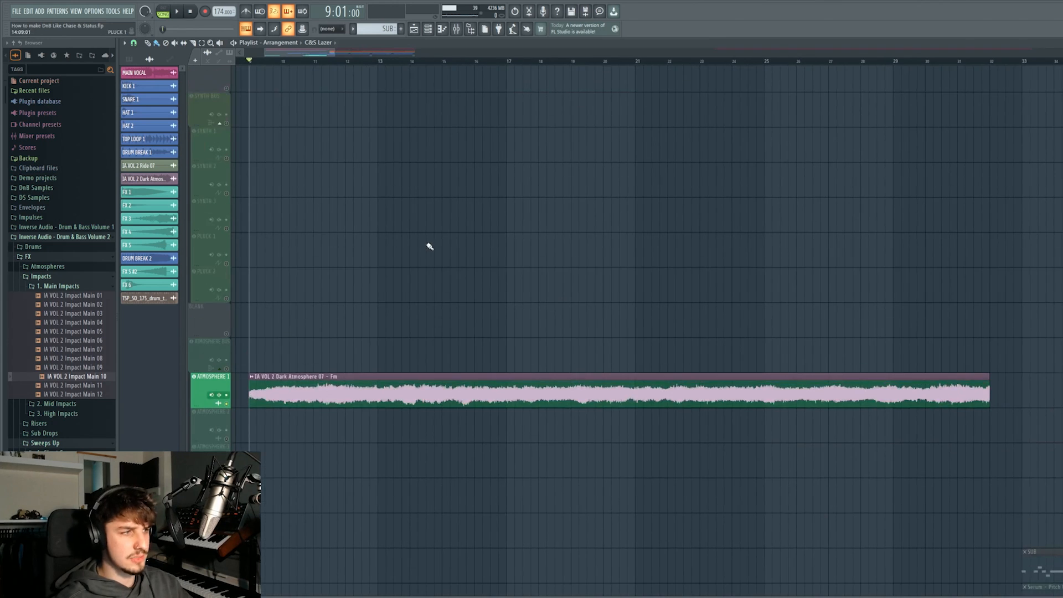
scroll(679, 266, left, 2)
scroll(659, 254, down, 1)
key(space)
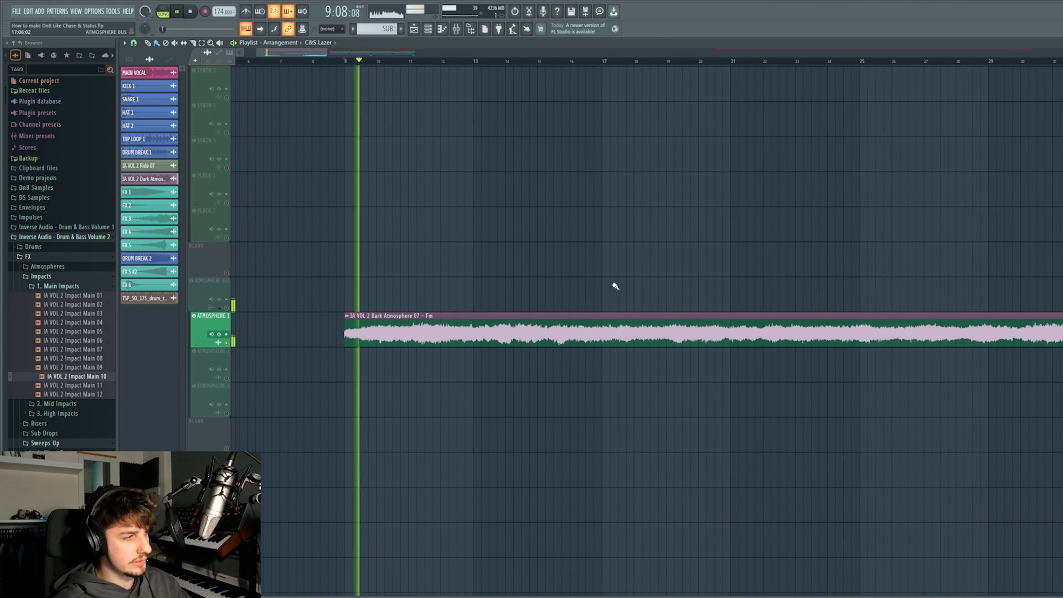
scroll(443, 305, down, 1)
mouse_move(482, 306)
mouse_down()
mouse_move(491, 275)
mouse_move(468, 314)
mouse_up()
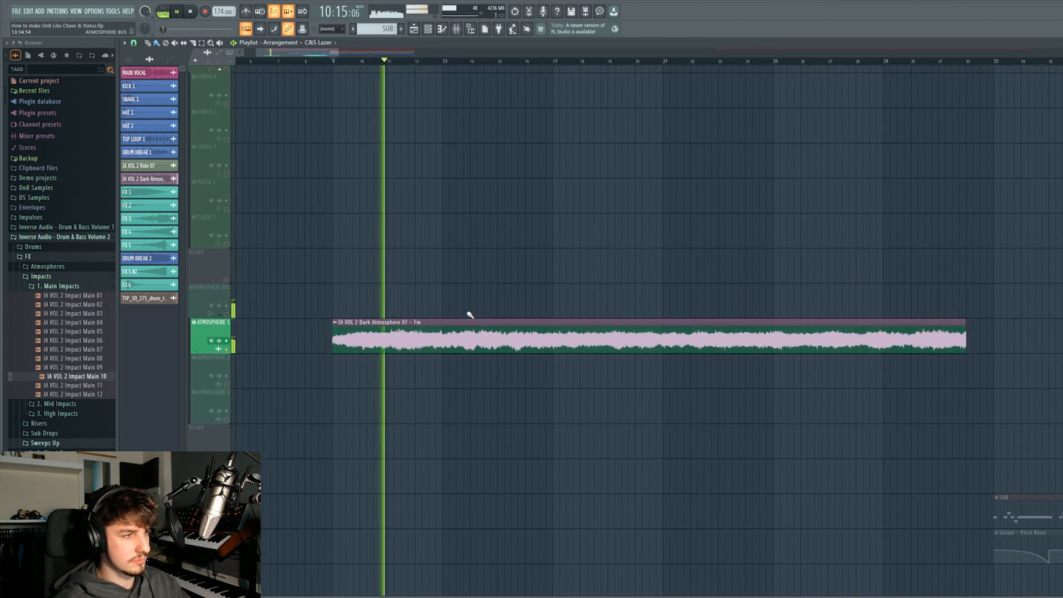
Collapse the Impacts sample folders, expand the Light and Dark Atmospheres folders, and stop playback.
click(84, 286)
click(70, 277)
click(69, 268)
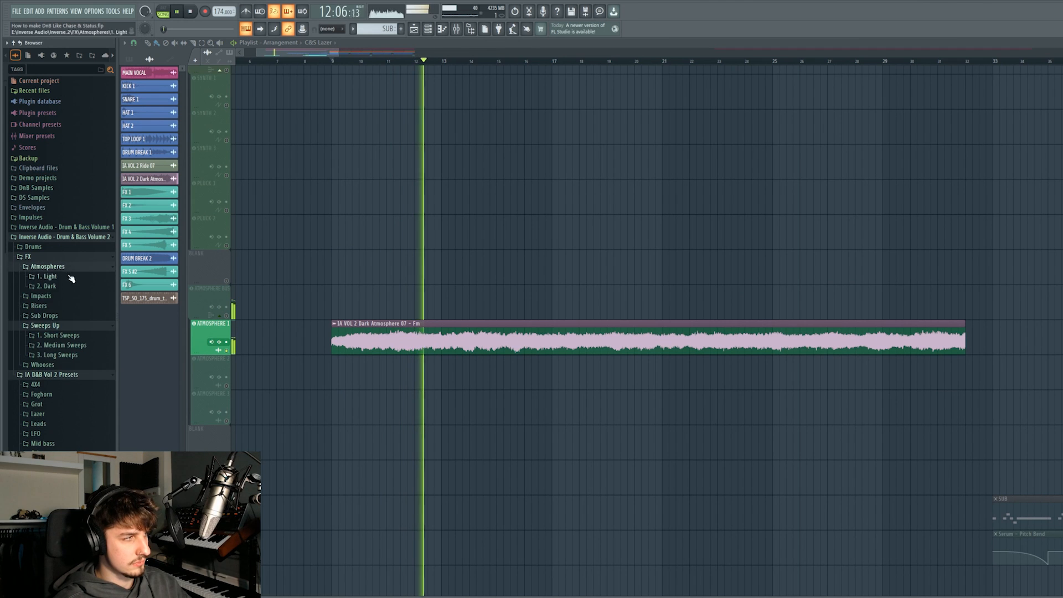
click(67, 286)
click(68, 277)
scroll(78, 316, down, 2)
key(space)
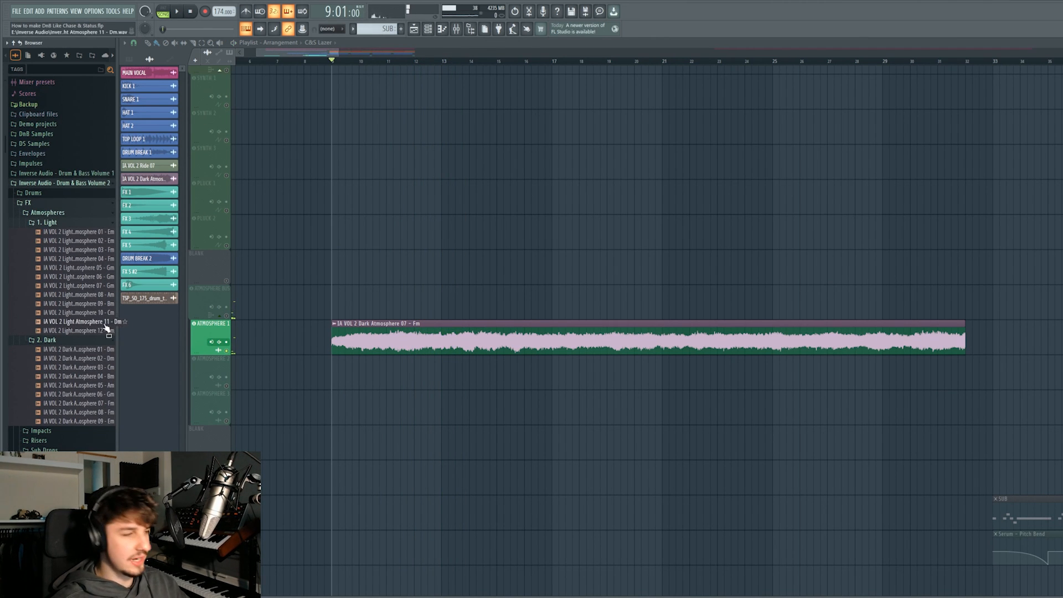
Widen the browser to show full sample names and audition Dark Atmosphere 09 and Light Atmospheres 12, 06 and 03.
drag(118, 319, 148, 335)
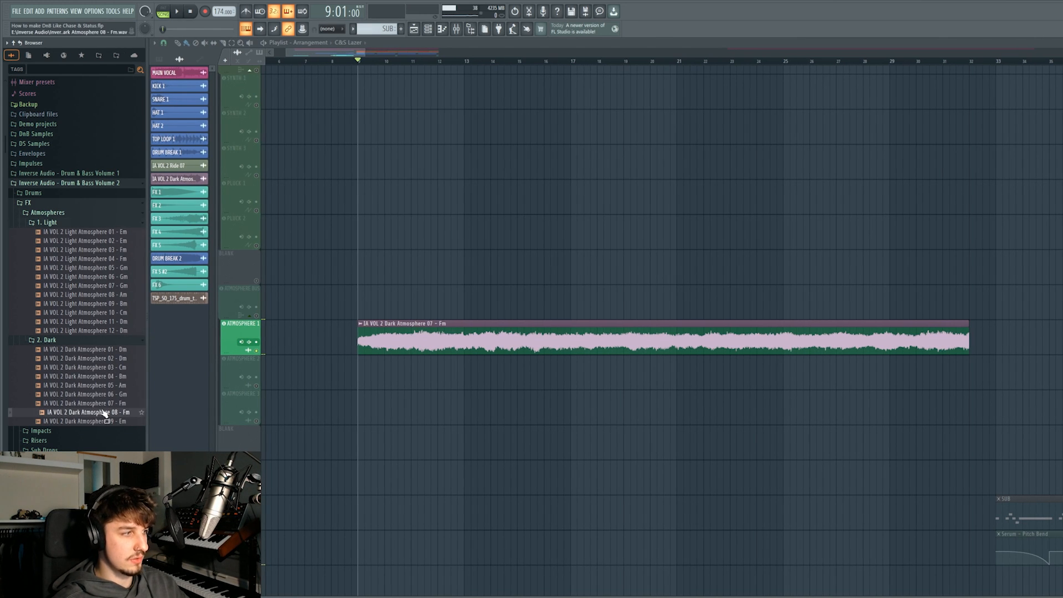
click(105, 423)
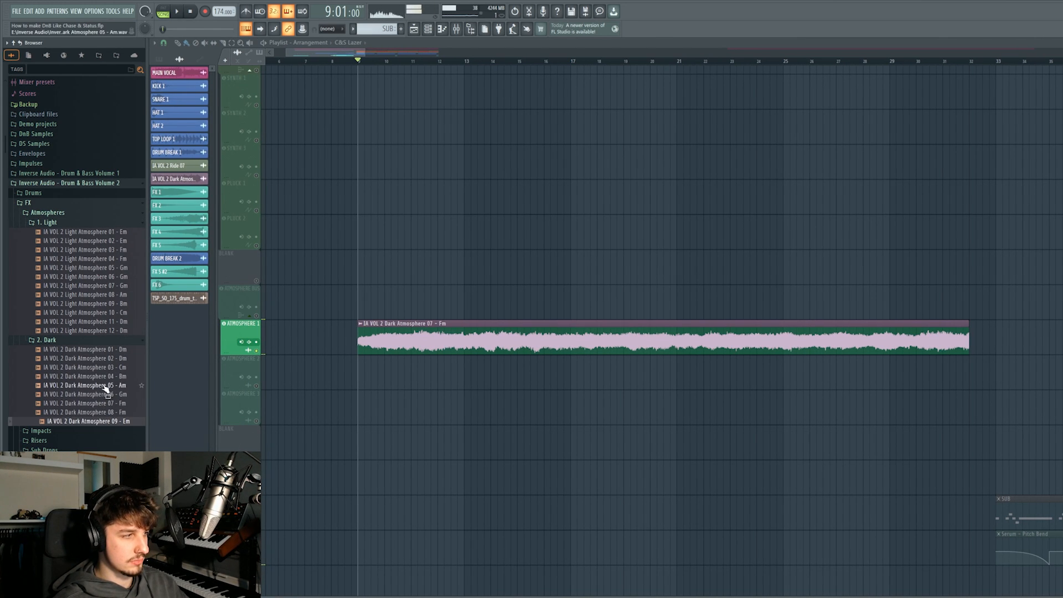
click(112, 331)
click(112, 278)
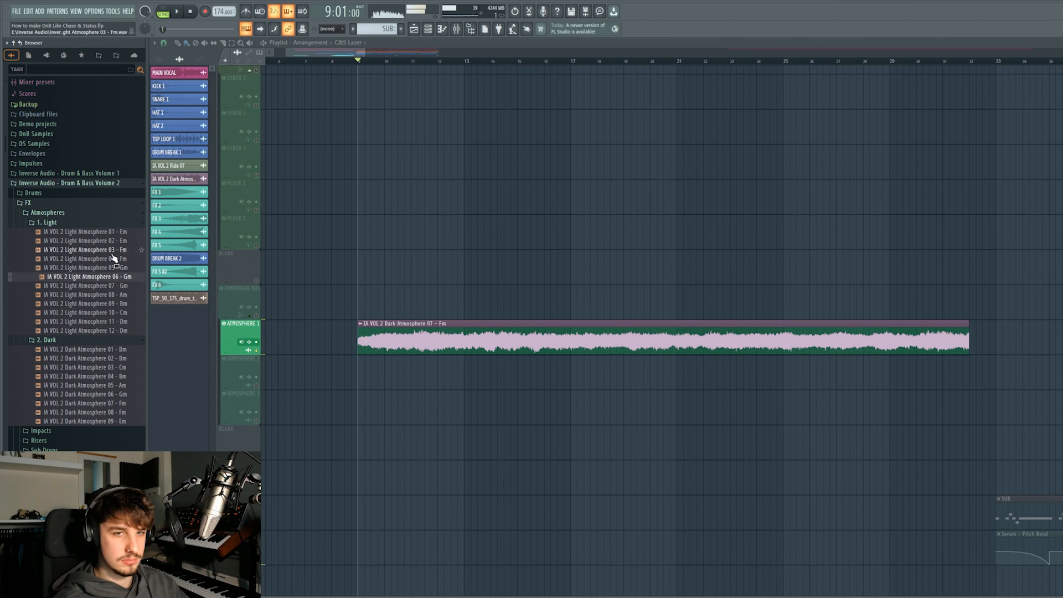
click(111, 254)
key(space)
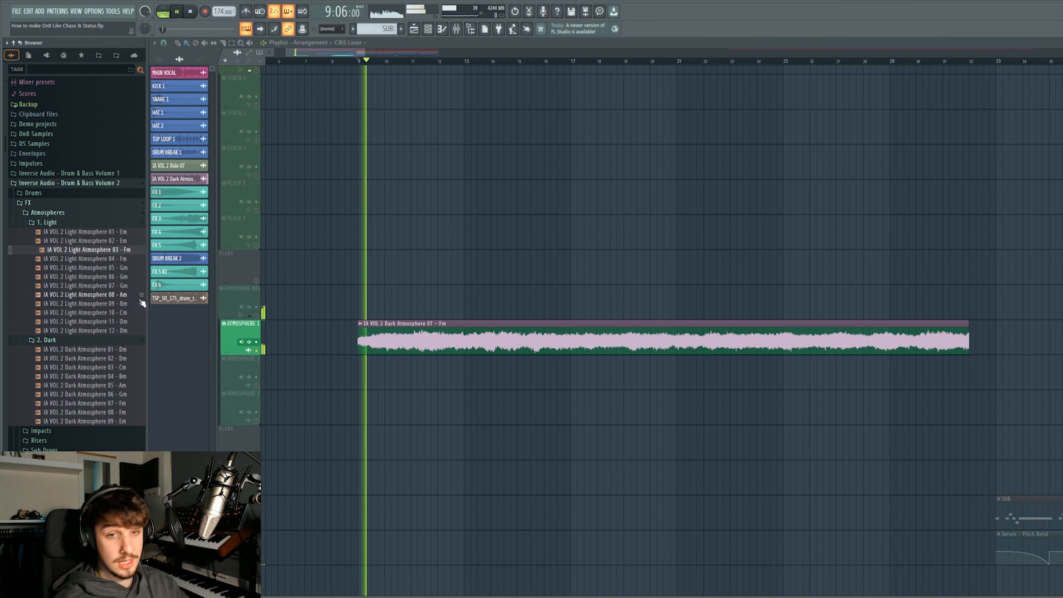
key(space)
Unsolo ATMOSPHERE 1, then briefly audition the Acapella track on its own from bar 9.
drag(468, 403, 520, 384)
scroll(520, 385, down, 2)
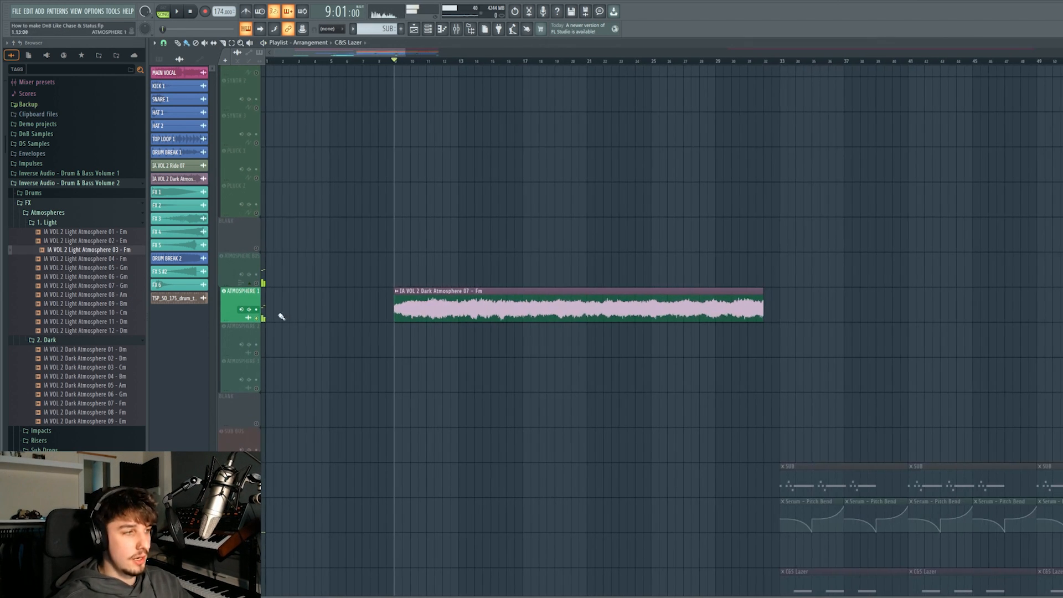
right_click(256, 323)
scroll(443, 376, down, 3)
drag(516, 435, 458, 433)
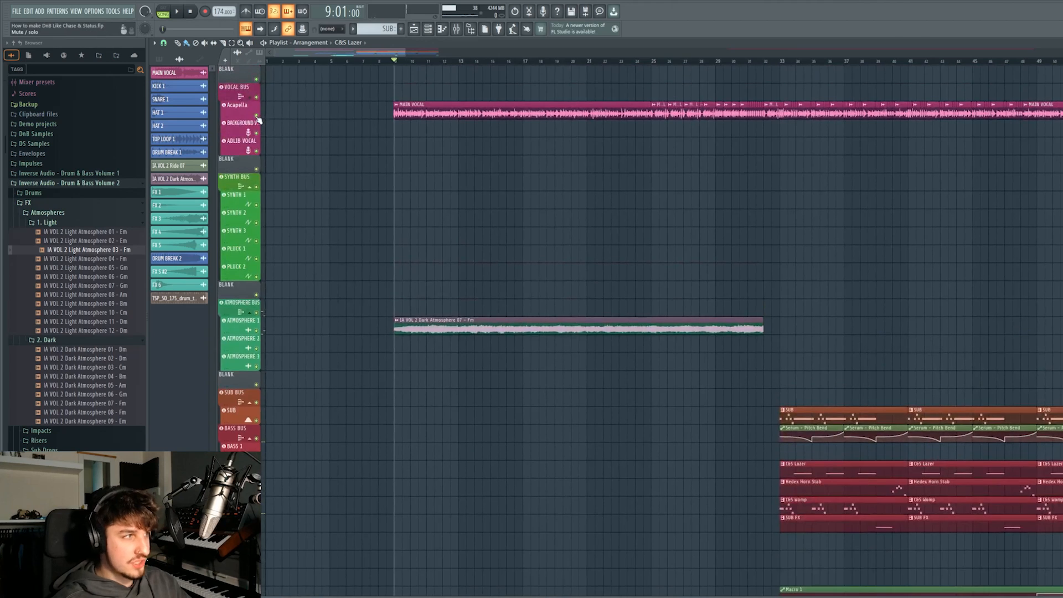
right_click(257, 115)
key(space)
key(space)
right_click(257, 115)
Solo the HAT 1 track in the drum bus and play its intro hits from bar 9.
scroll(330, 422, down, 5)
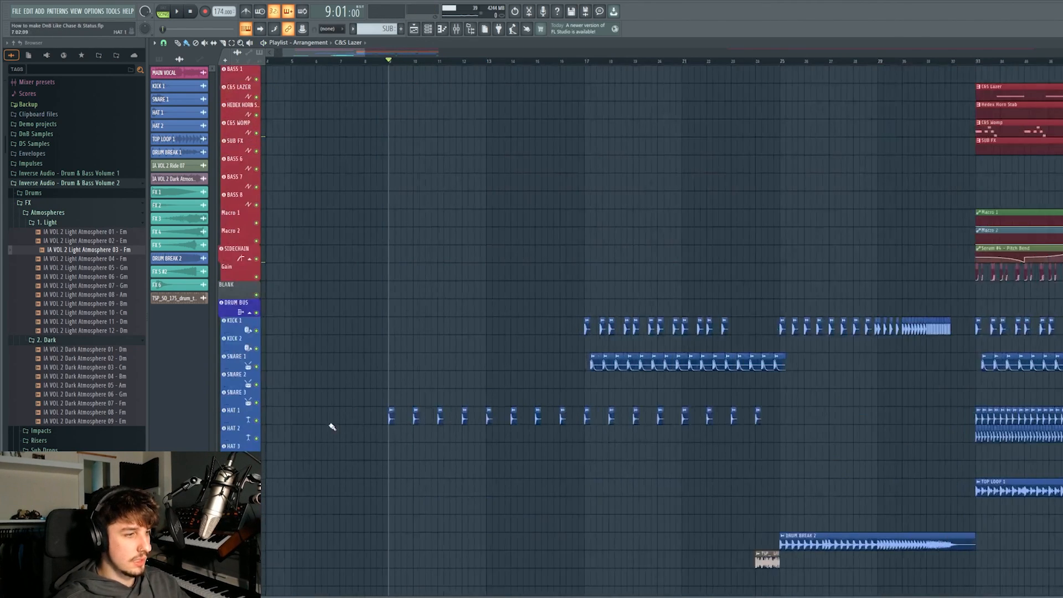
right_click(257, 431)
scroll(452, 378, up, 2)
key(space)
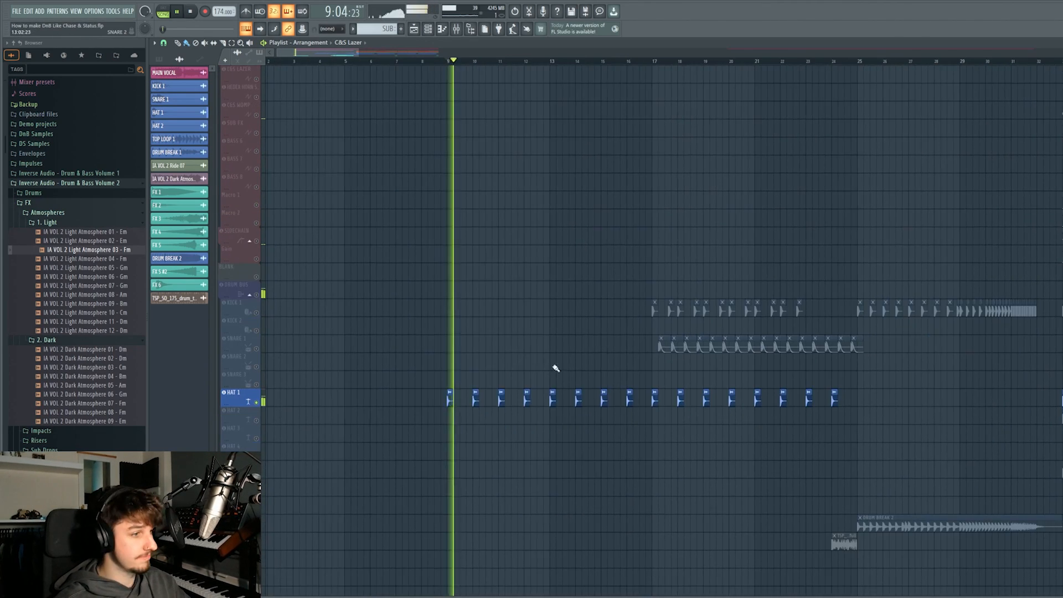
drag(545, 382, 561, 262)
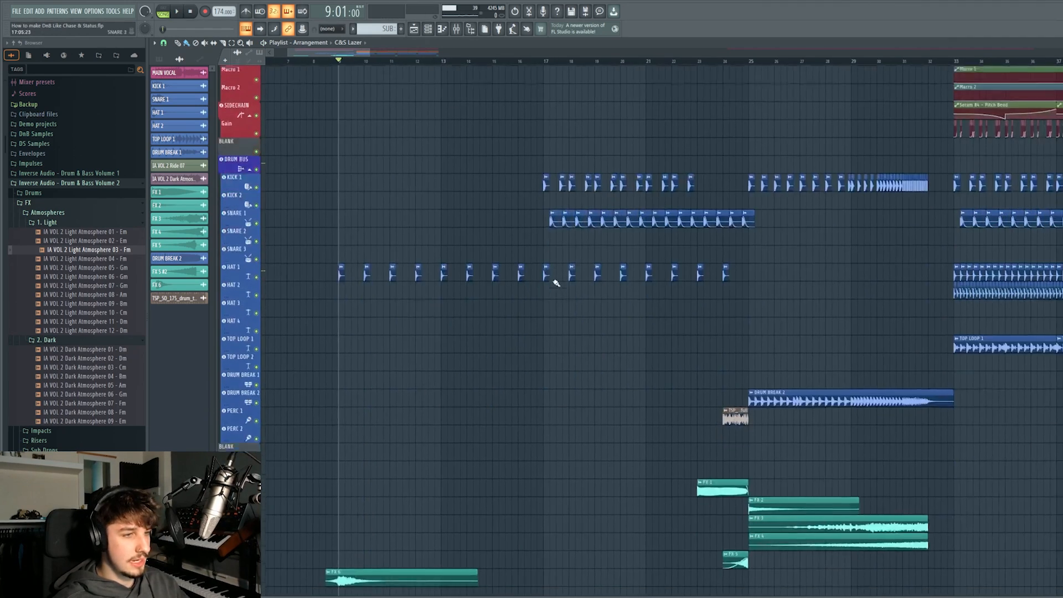
Solo the KICK 1, KICK 2 and SNARE 1 tracks together and play them from bar 17.
drag(340, 232, 310, 337)
right_click(256, 291)
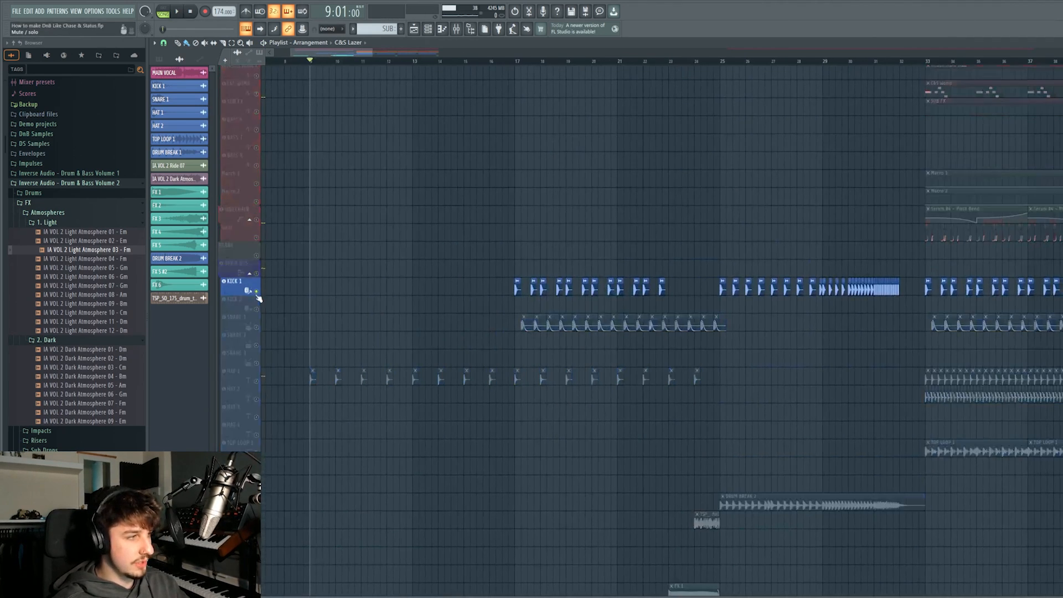
click(257, 327)
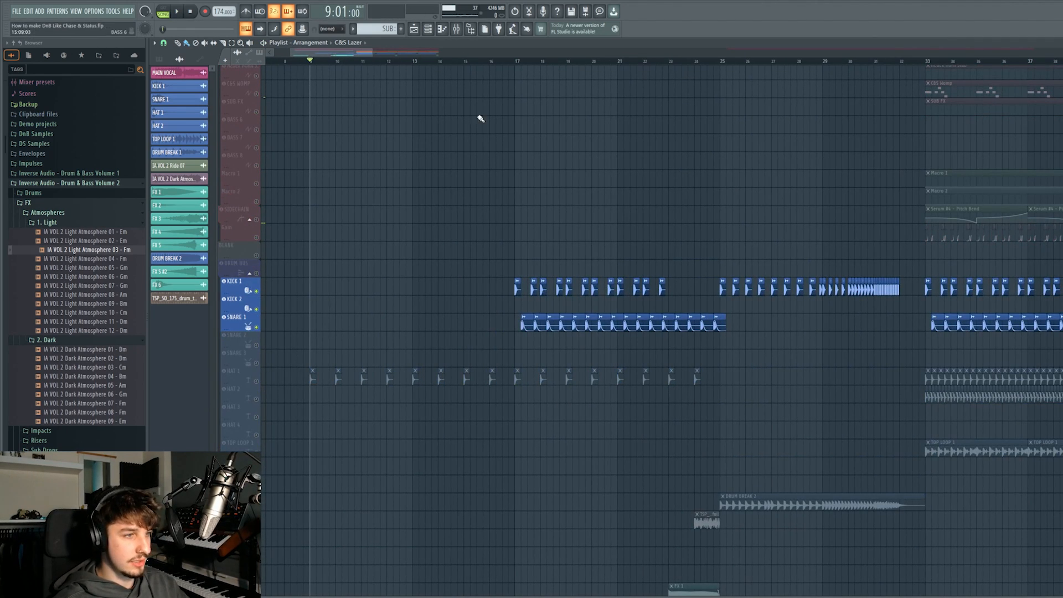
click(517, 64)
key(space)
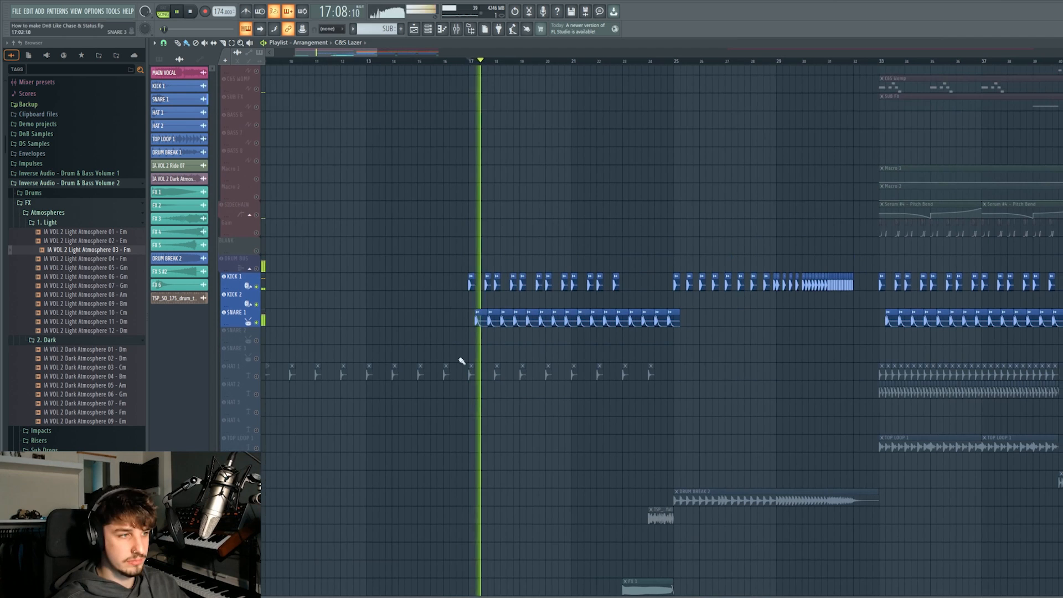
Add HAT 1 to the soloed kick and snare tracks while they play, then stop playback.
click(257, 377)
drag(651, 406, 622, 305)
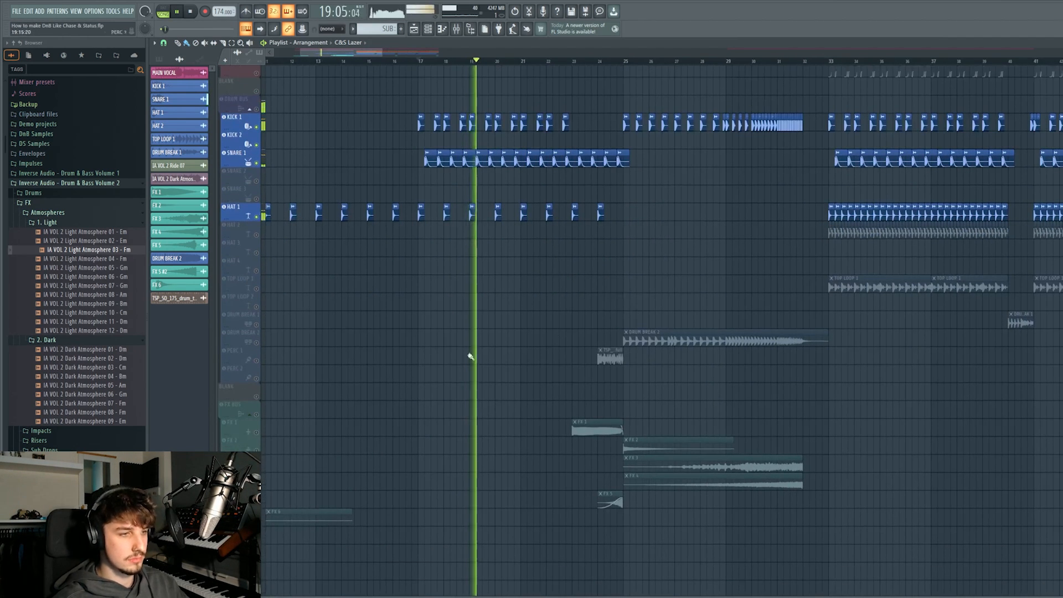
key(space)
Enable PERC 1 alongside the soloed drums and play its fill from bar 24.
click(256, 361)
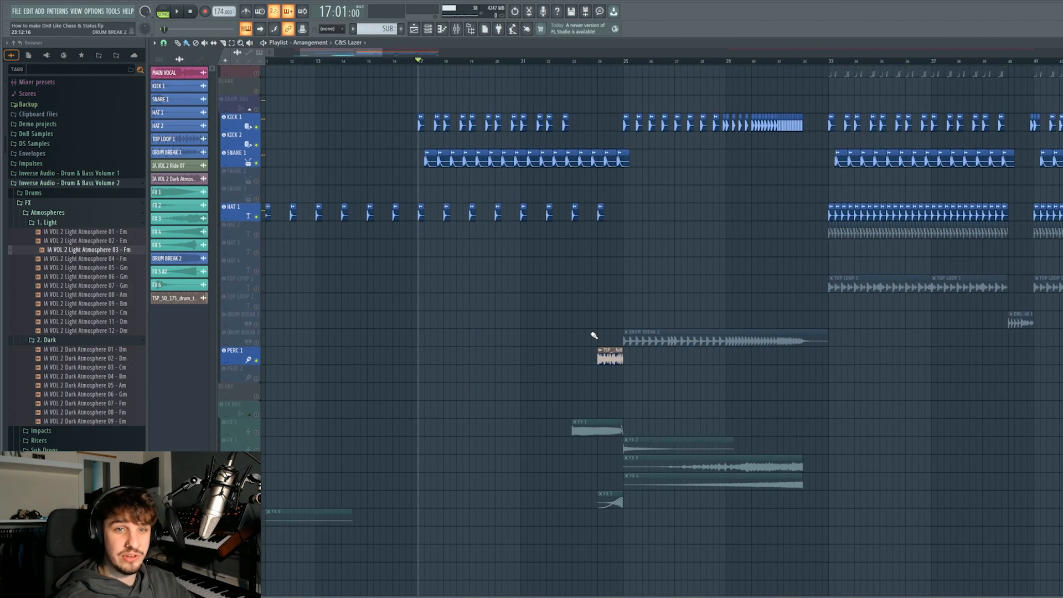
click(602, 62)
scroll(658, 273, up, 5)
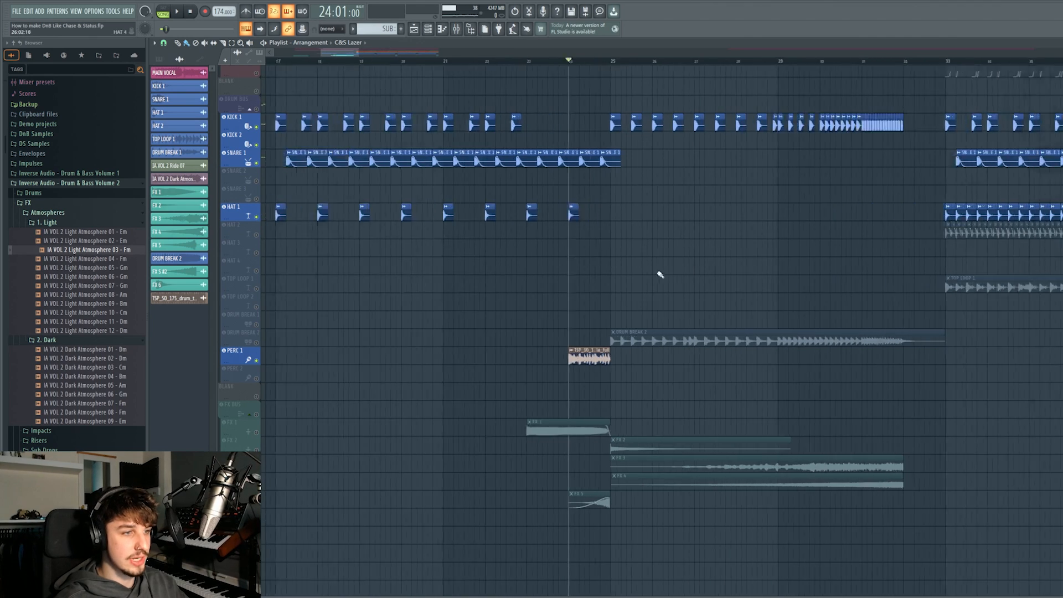
scroll(652, 327, up, 3)
drag(587, 343, 619, 352)
scroll(620, 346, down, 2)
key(space)
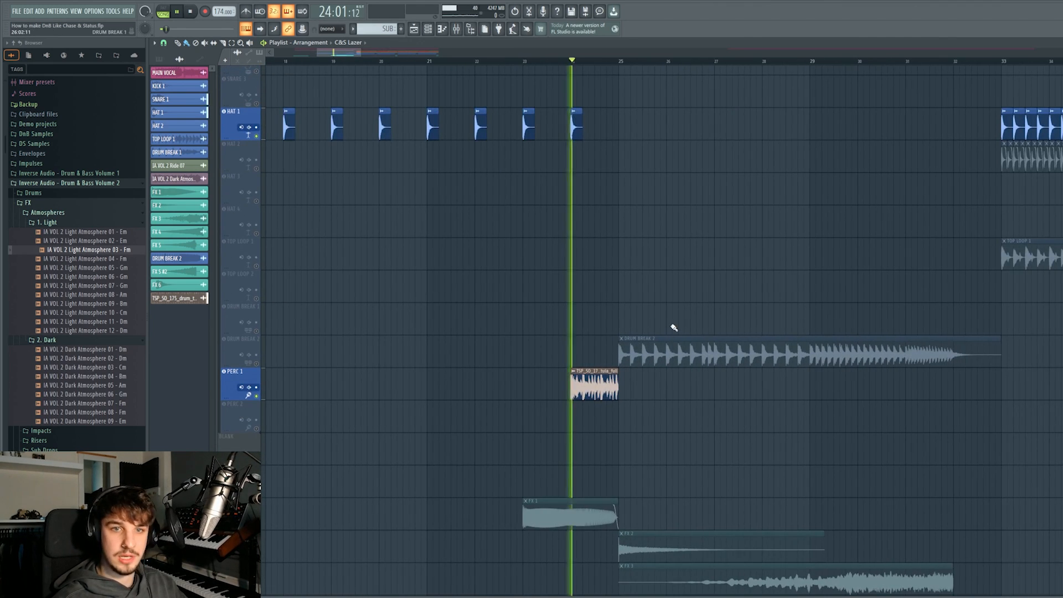
Solo tracks FX 1 to FX 6 and play the FX 6 impact from just before bar 9.
scroll(659, 331, down, 3)
scroll(652, 329, down, 2)
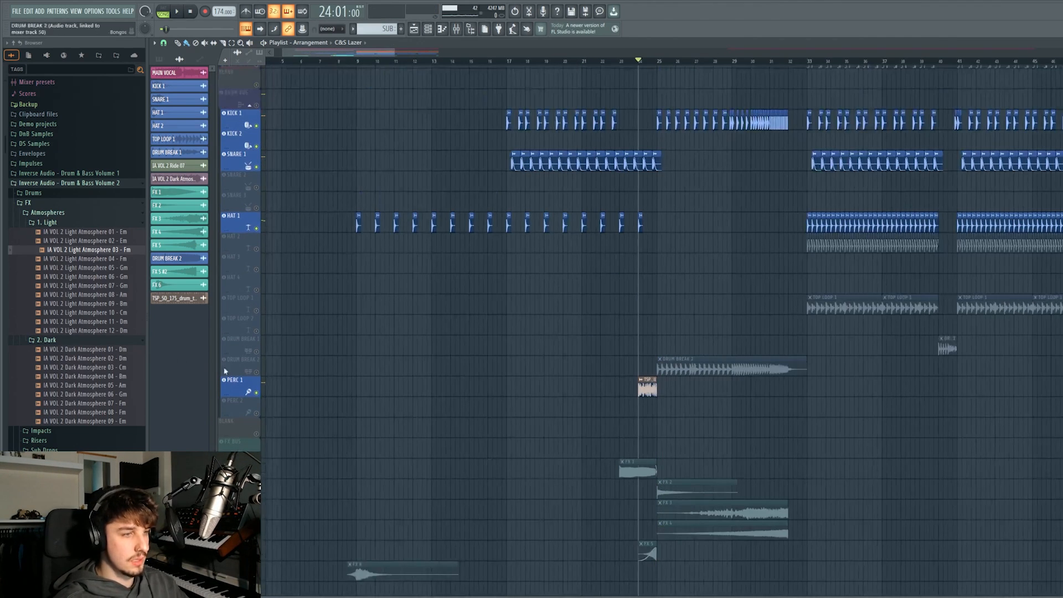
drag(446, 497, 475, 344)
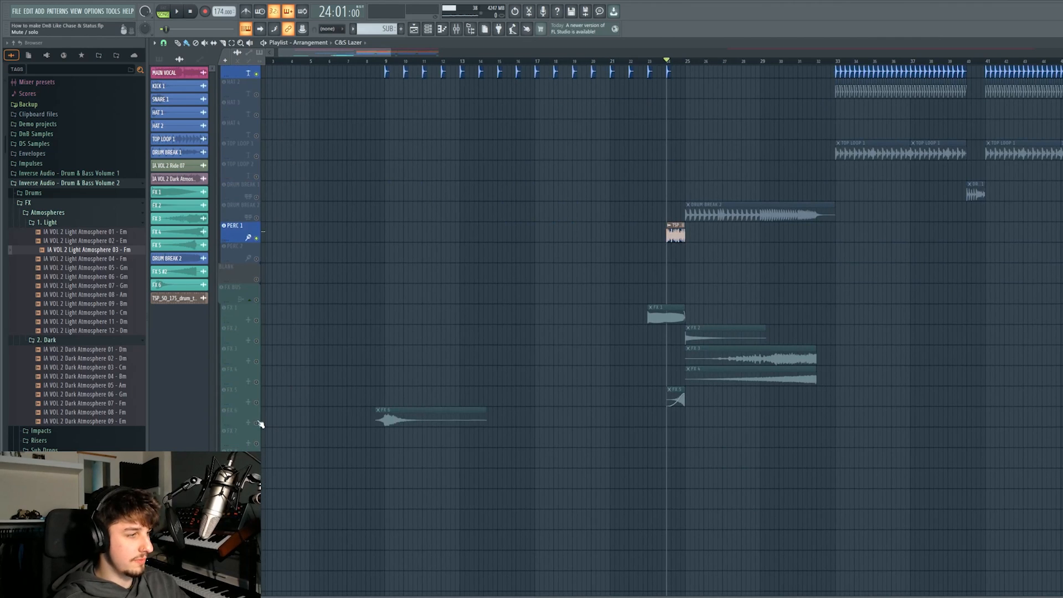
click(260, 423)
shift+click(232, 310)
click(381, 61)
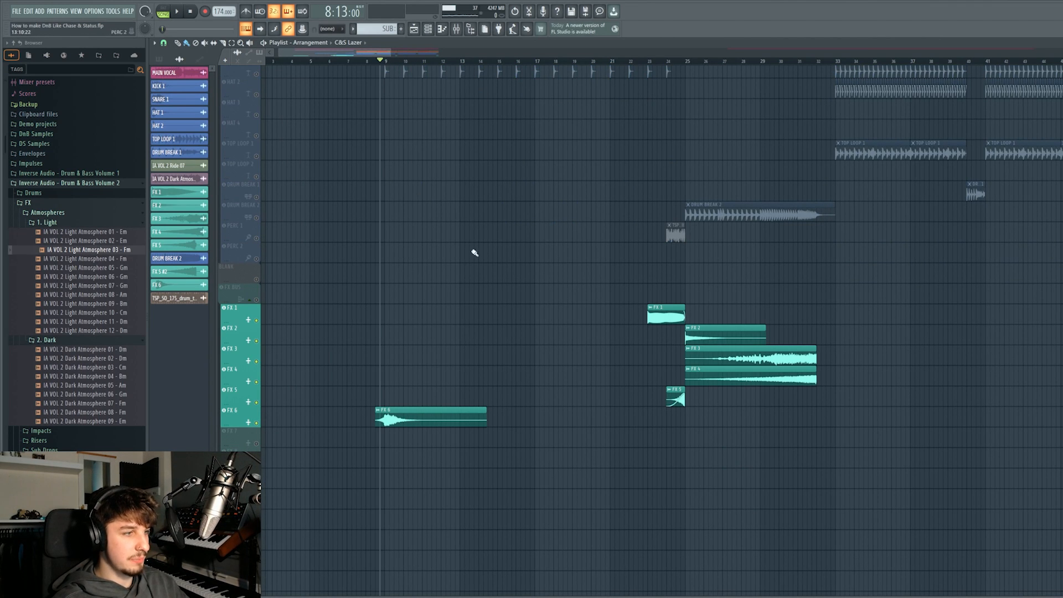
drag(475, 252, 500, 255)
key(space)
drag(551, 409, 435, 423)
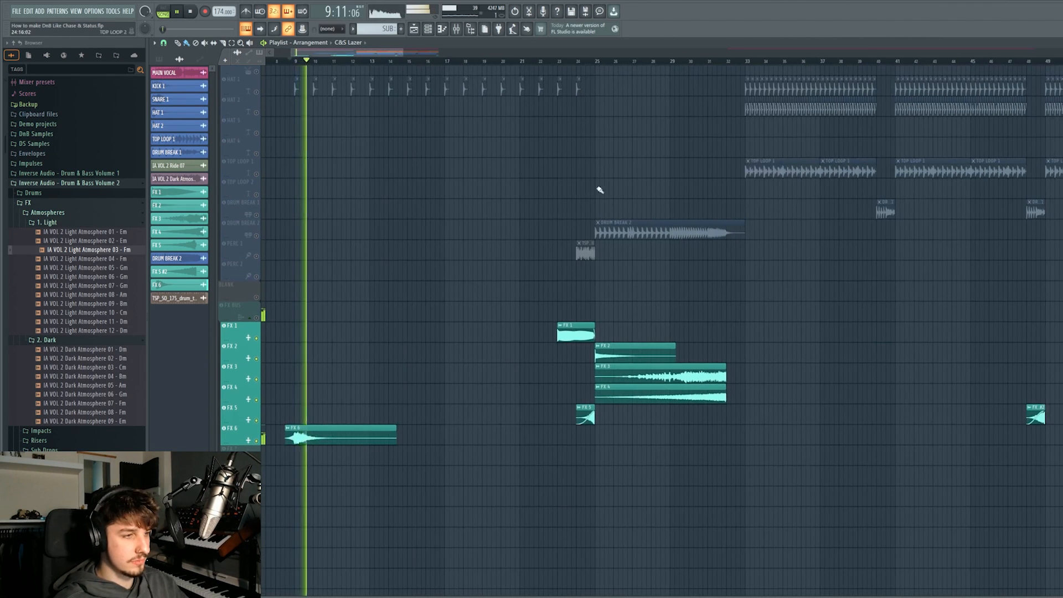
Play the soloed FX clips from bar 23 to hear the transition into the build-up.
key(space)
click(558, 61)
key(space)
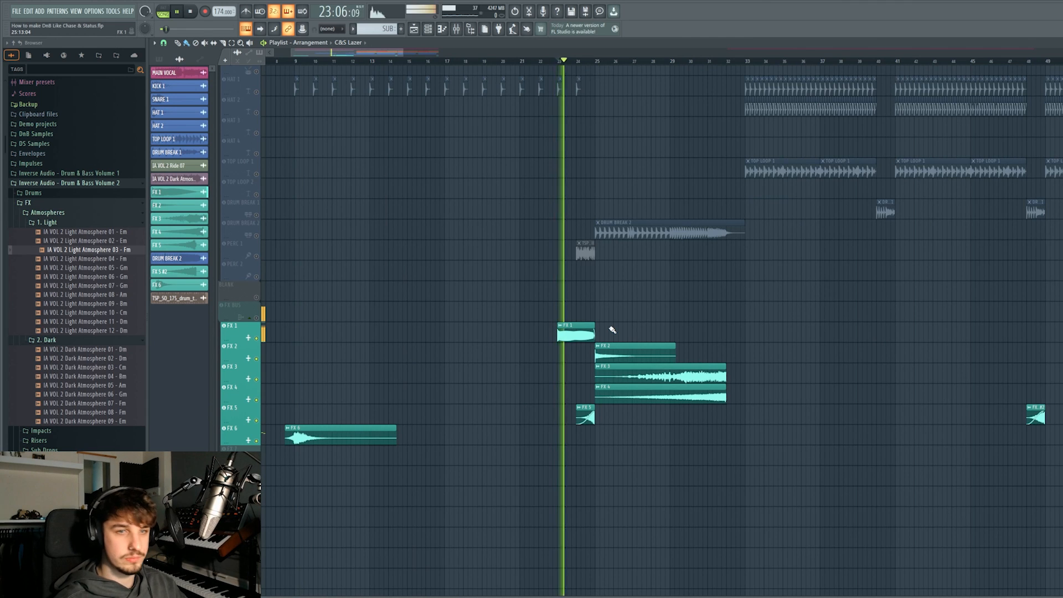
scroll(613, 330, up, 2)
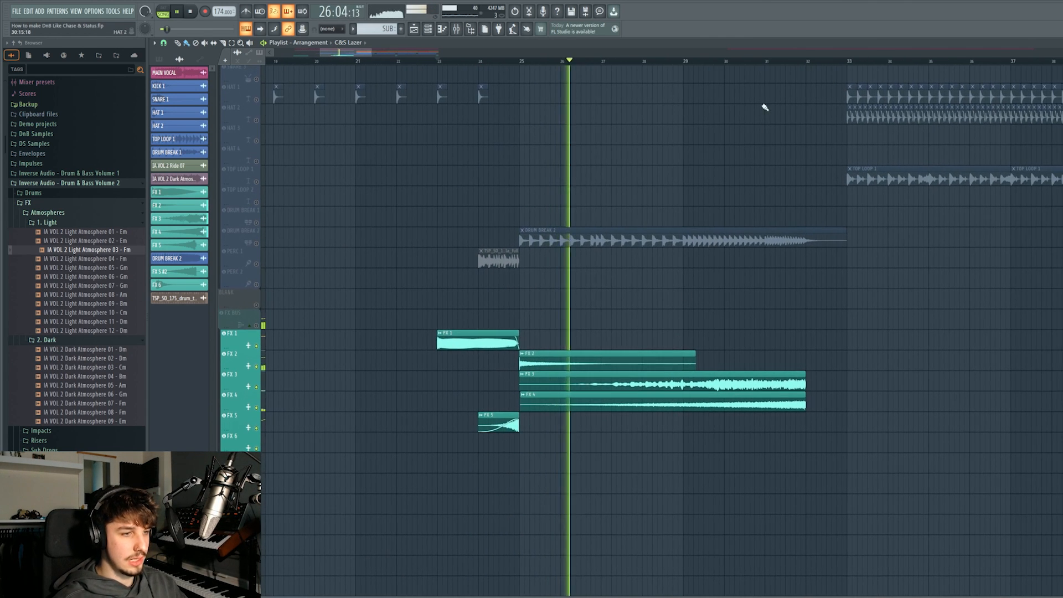
Move playback to bar 30 and audition the end of the FX risers.
key(space)
click(726, 62)
drag(817, 309, 663, 339)
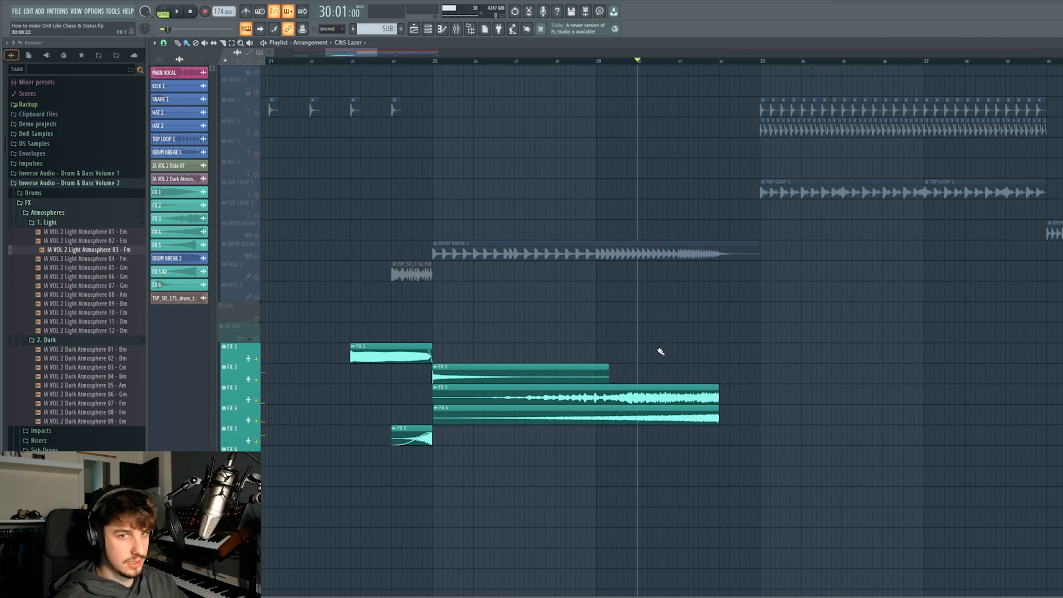
key(space)
Enable DRUM BREAK 2 with the soloed FX tracks and play the end of the build-up from 29:03.
drag(739, 370, 708, 383)
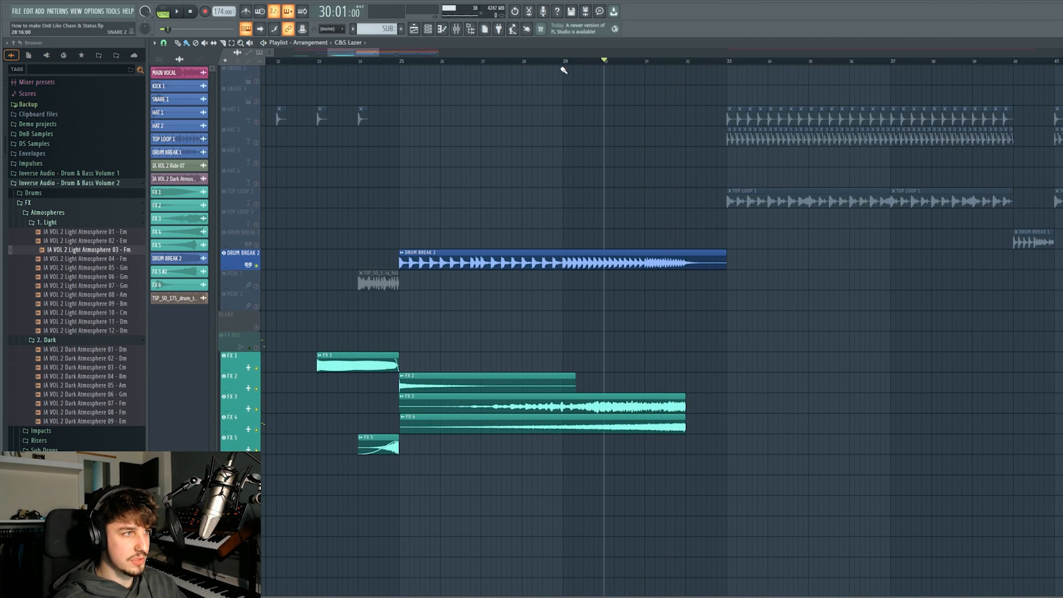
click(568, 62)
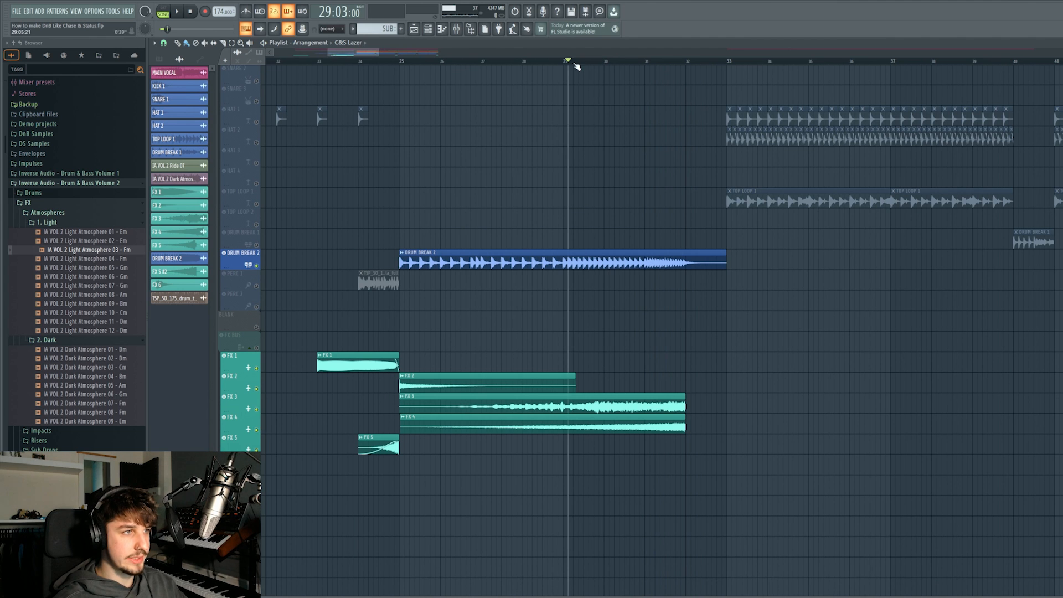
key(space)
drag(672, 206, 672, 370)
scroll(672, 285, down, 4)
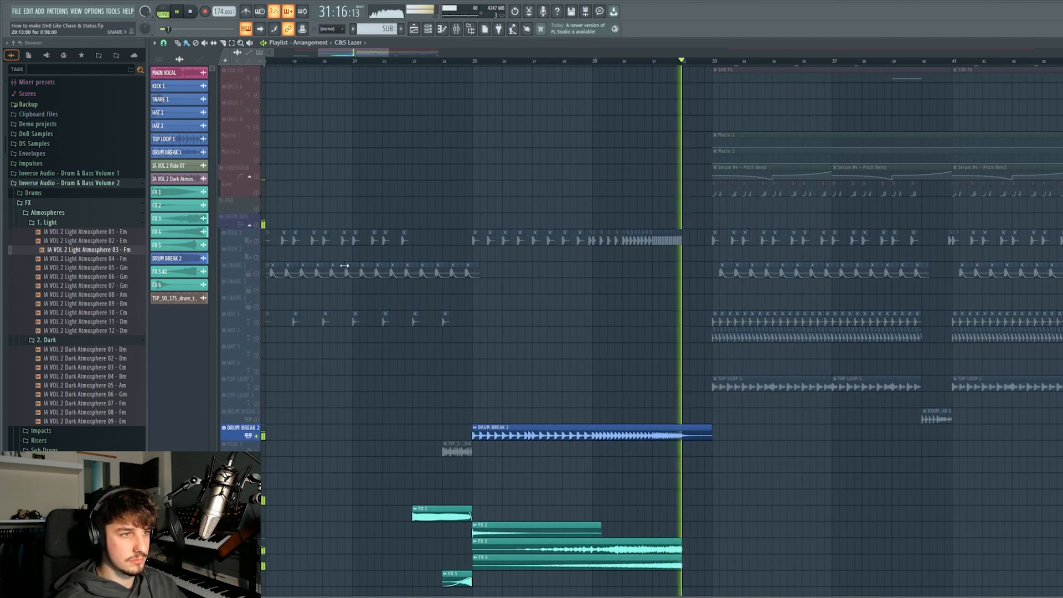
key(space)
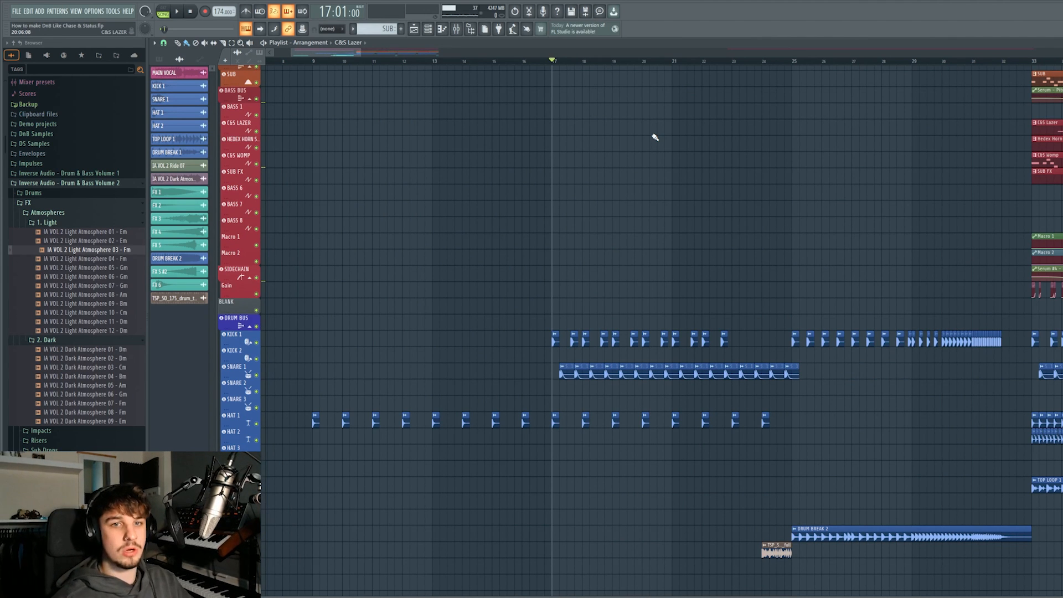
Play the full arrangement from bar 17 to hear the build-up's drums, dark atmosphere, vocal and FX together.
scroll(765, 254, up, 6)
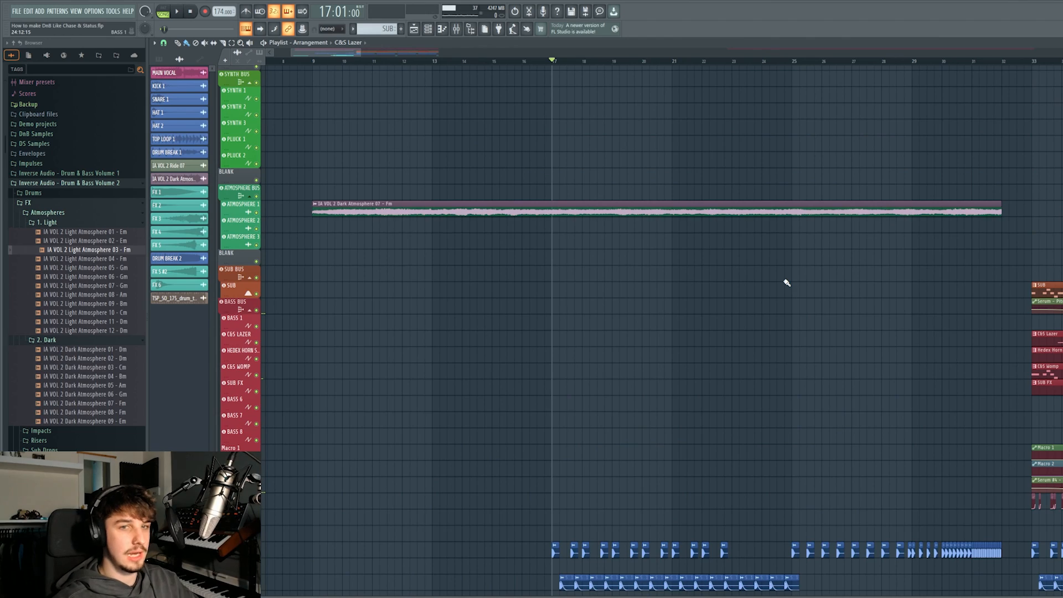
scroll(743, 327, down, 5)
key(space)
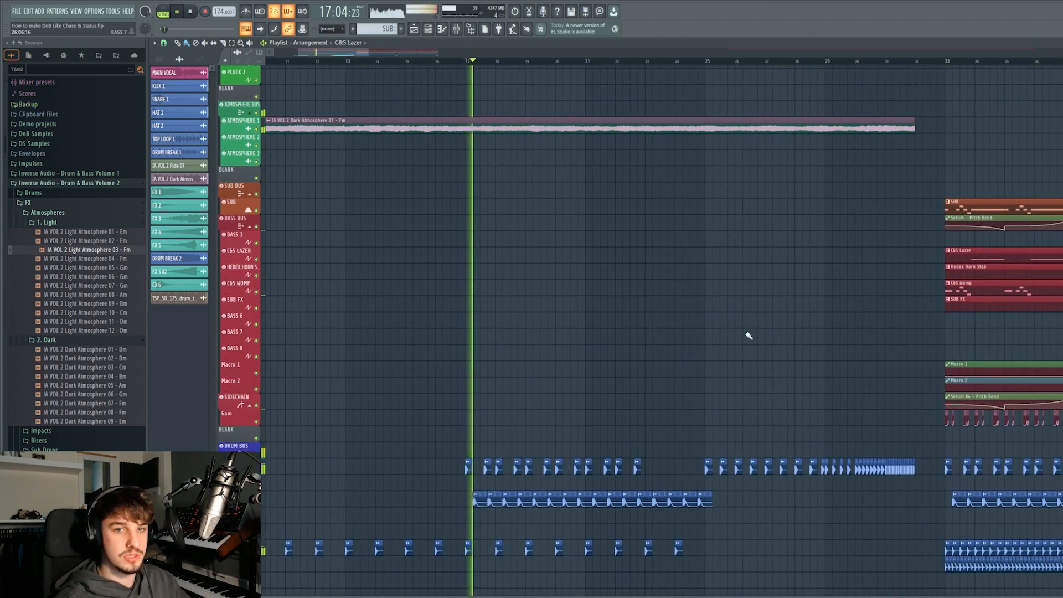
scroll(727, 327, down, 4)
ctrl+scroll(660, 328, down, 3)
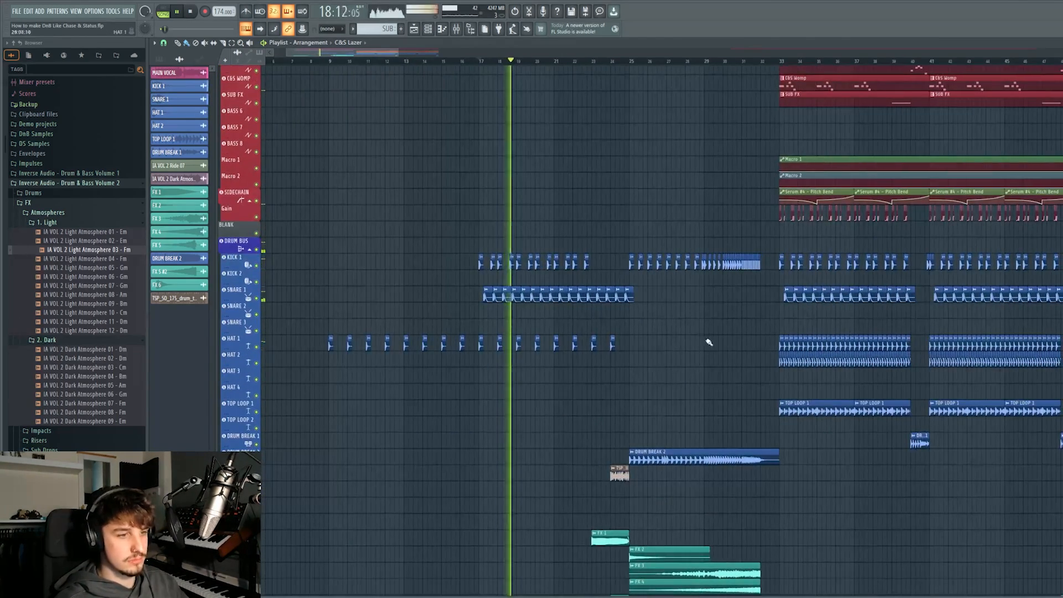
alt+scroll(710, 342, down, 4)
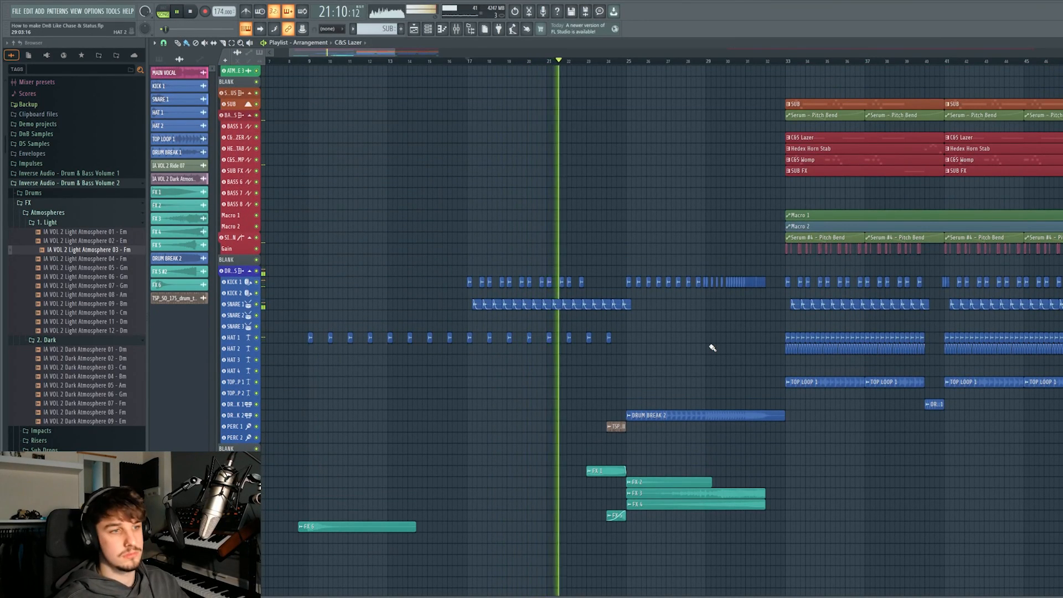
scroll(703, 360, up, 4)
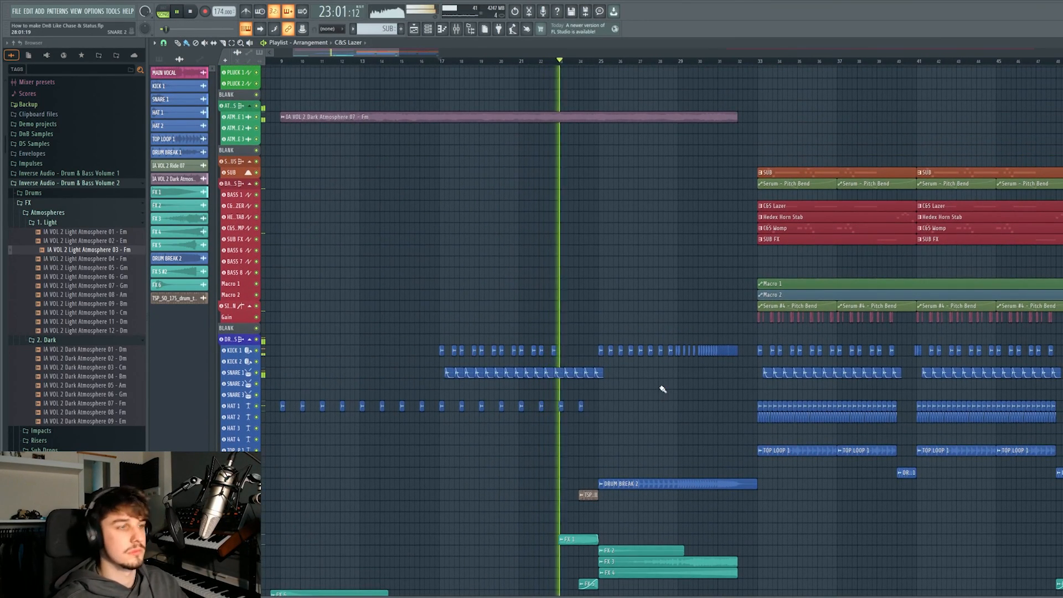
drag(664, 399, 639, 420)
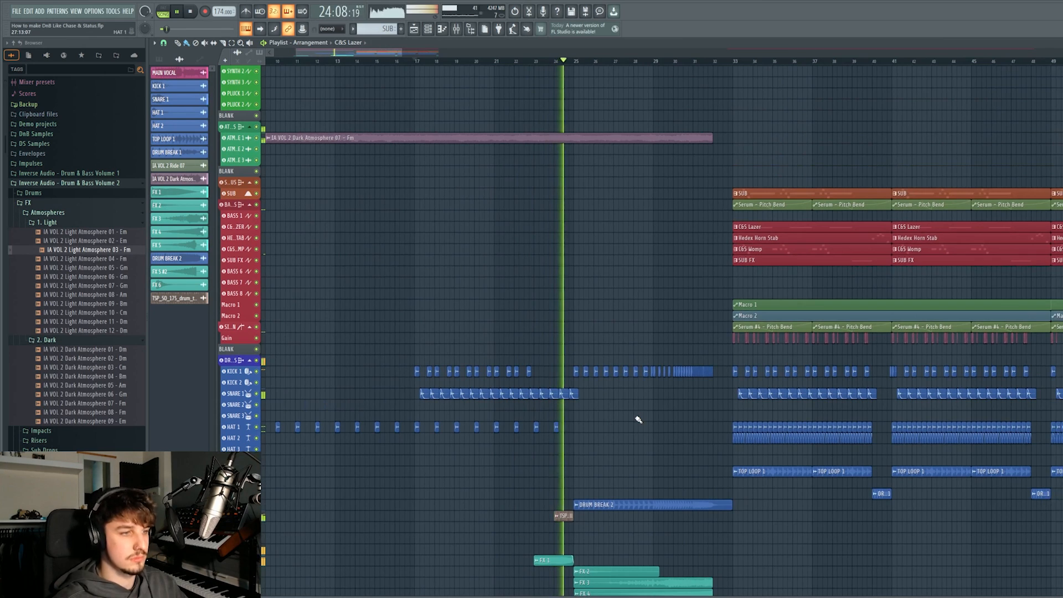
scroll(639, 420, up, 1)
scroll(639, 420, up, 2)
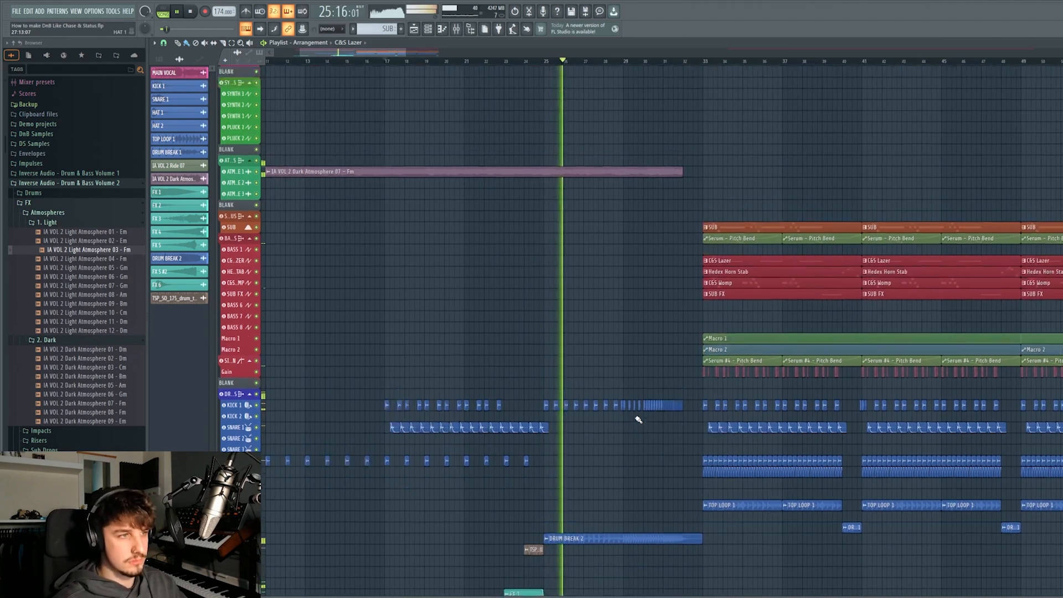
scroll(639, 420, up, 3)
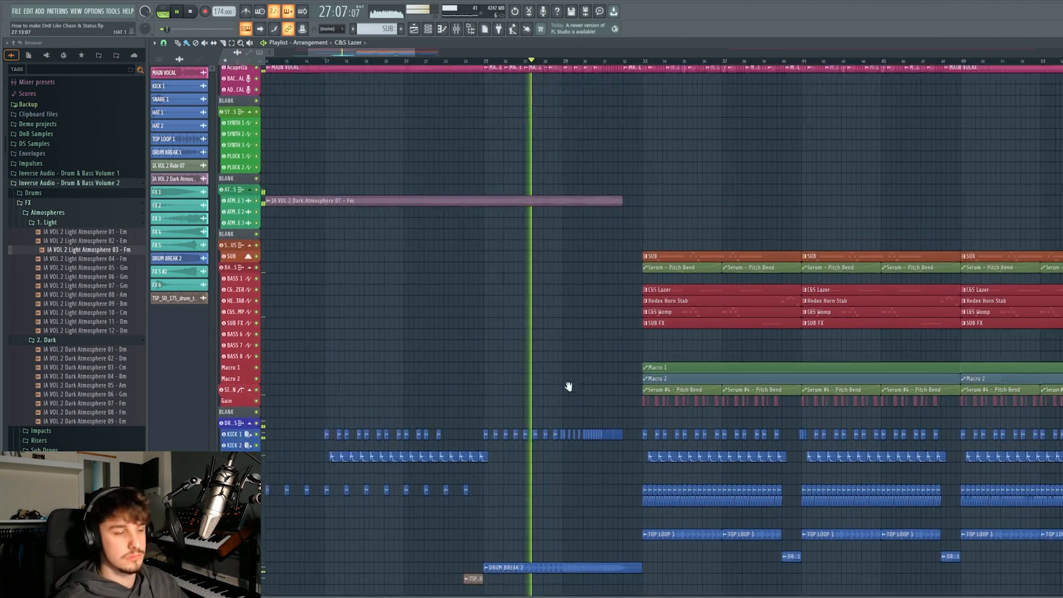
Let playback run through the end of the build-up into the drop at bar 33, and stop it.
scroll(630, 446, down, 10)
scroll(637, 398, down, 2)
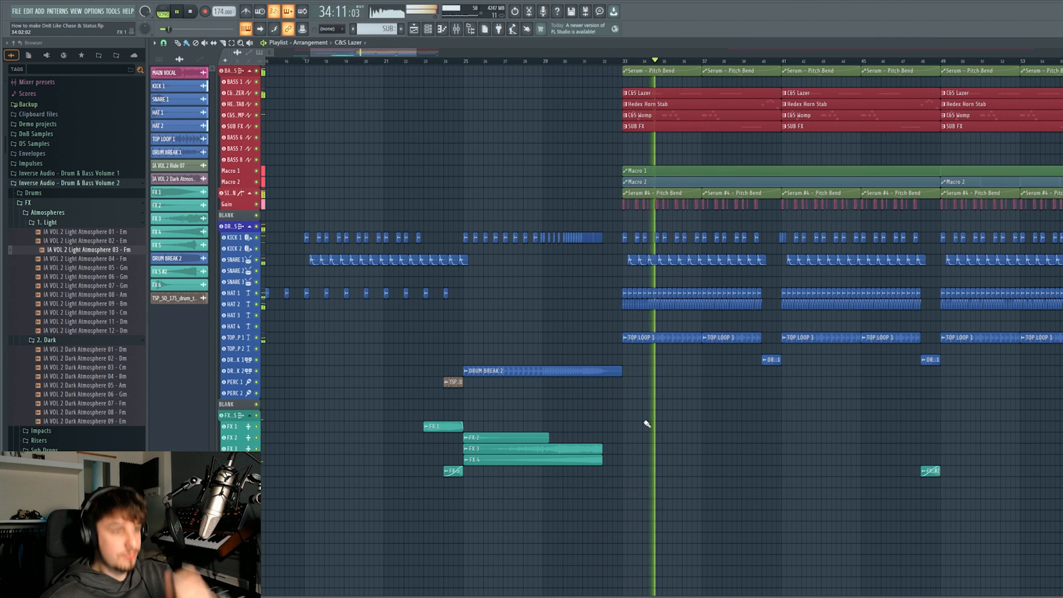
drag(725, 301, 647, 487)
scroll(646, 487, down, 2)
key(space)
scroll(646, 487, up, 2)
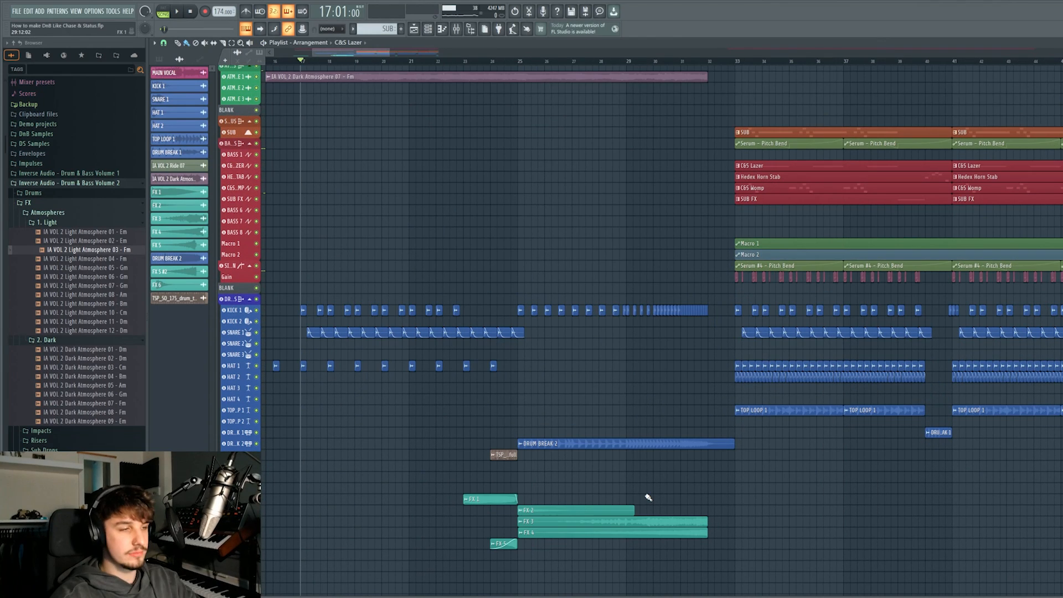